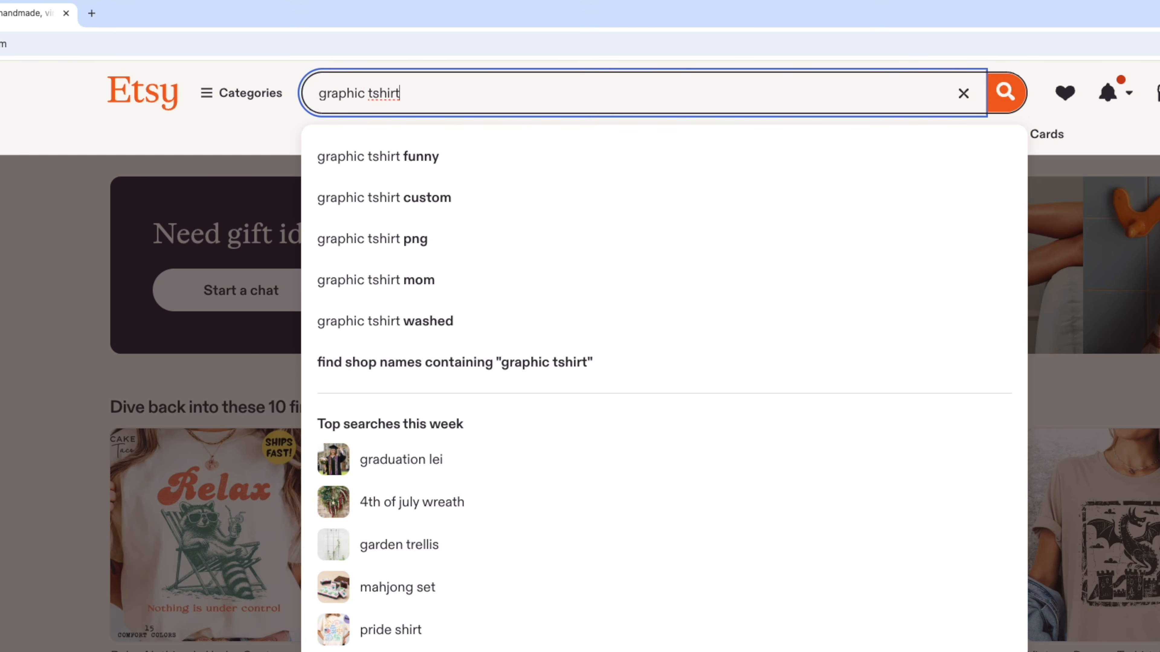
Search for "graphic tshirt" and examine the listings' monthly sales, revenue, views and listing age
key("Return")
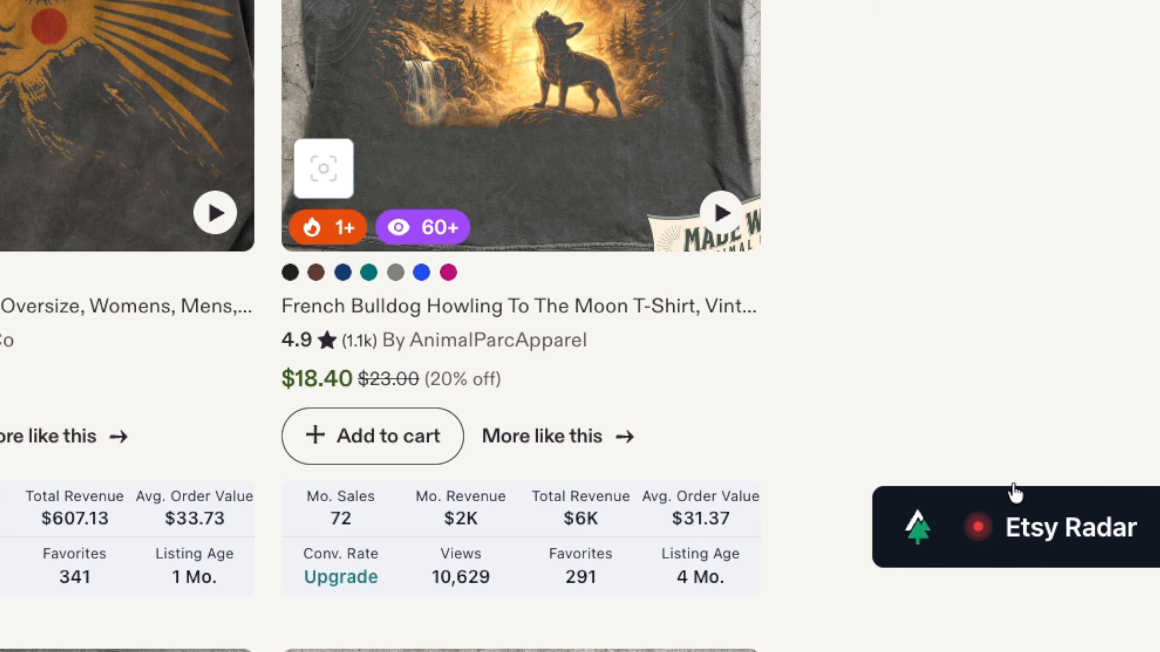
scroll(1012, 473, "down", 5)
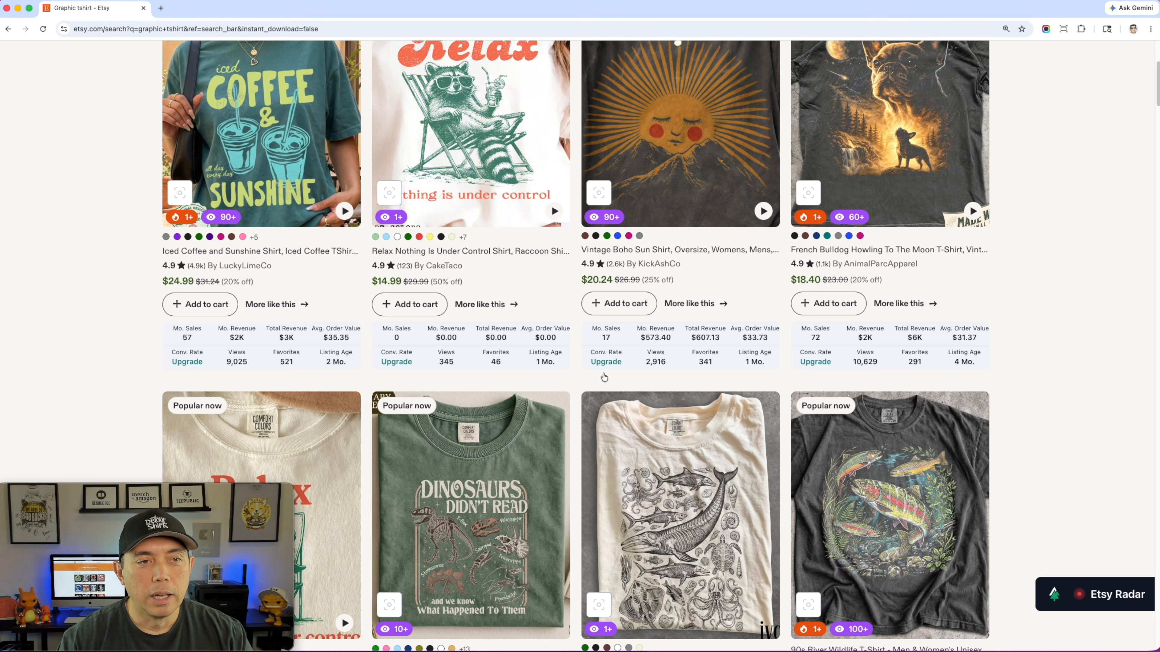
scroll(604, 365, "up", 1)
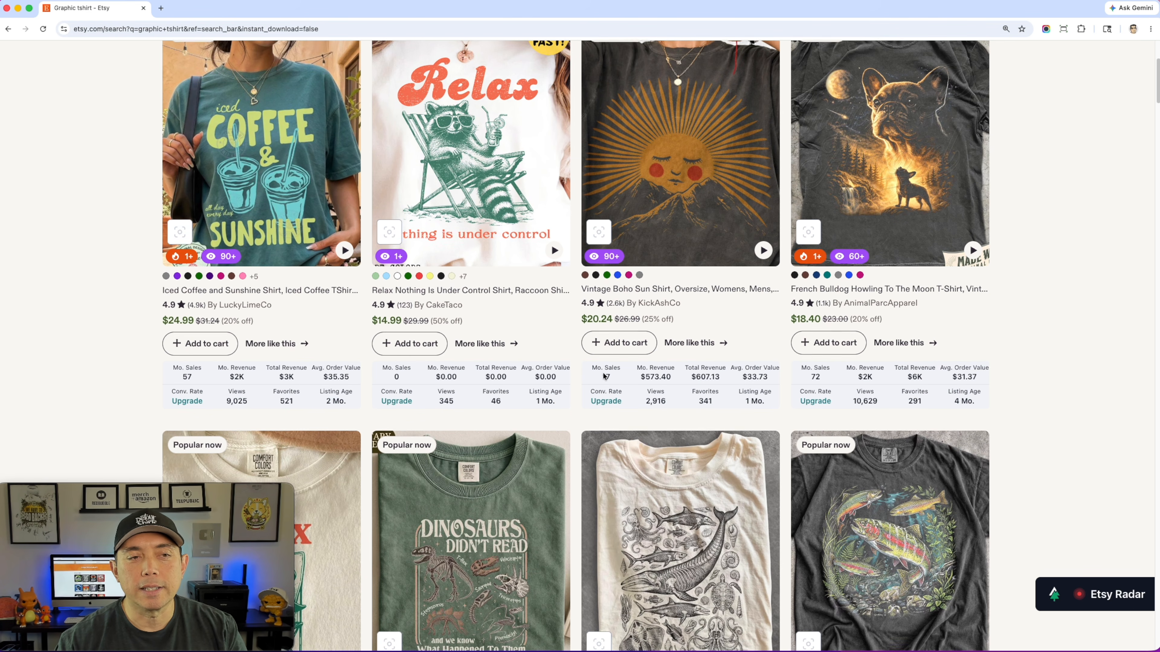
scroll(750, 320, "down", 2)
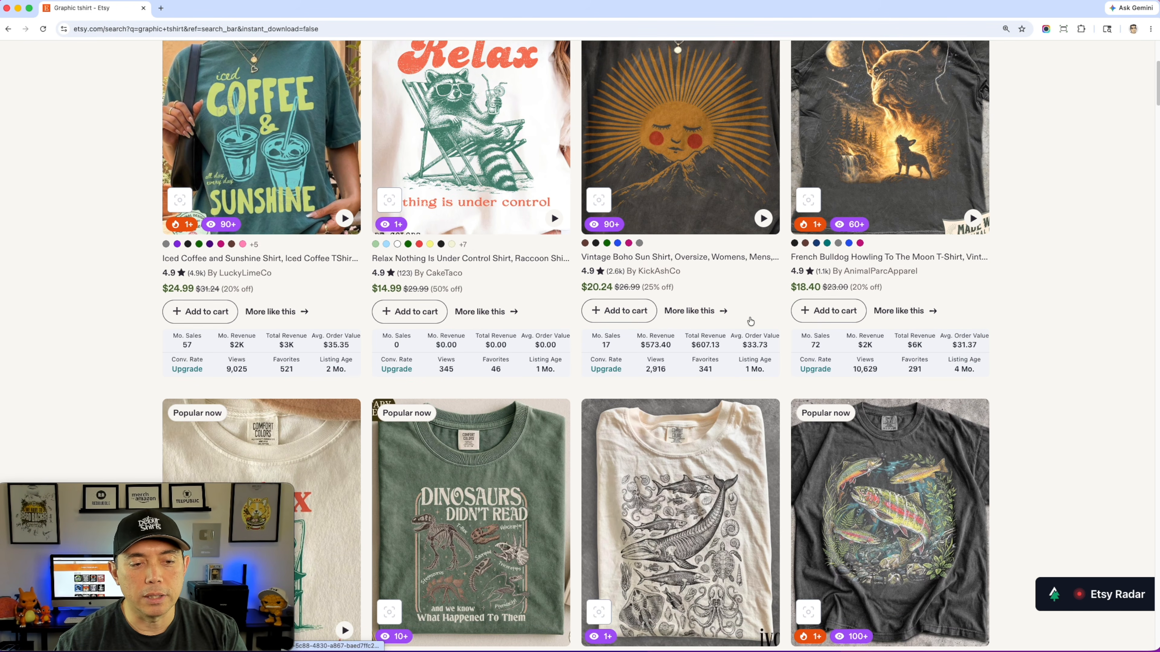
scroll(750, 321, "down", 15)
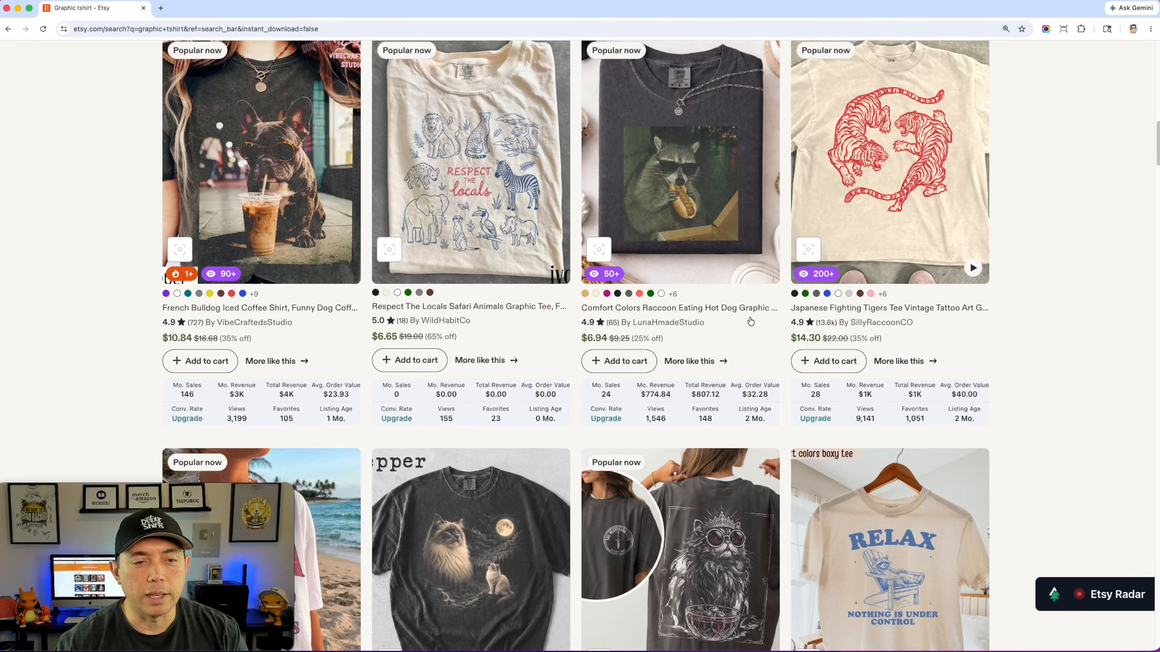
scroll(751, 321, "down", 10)
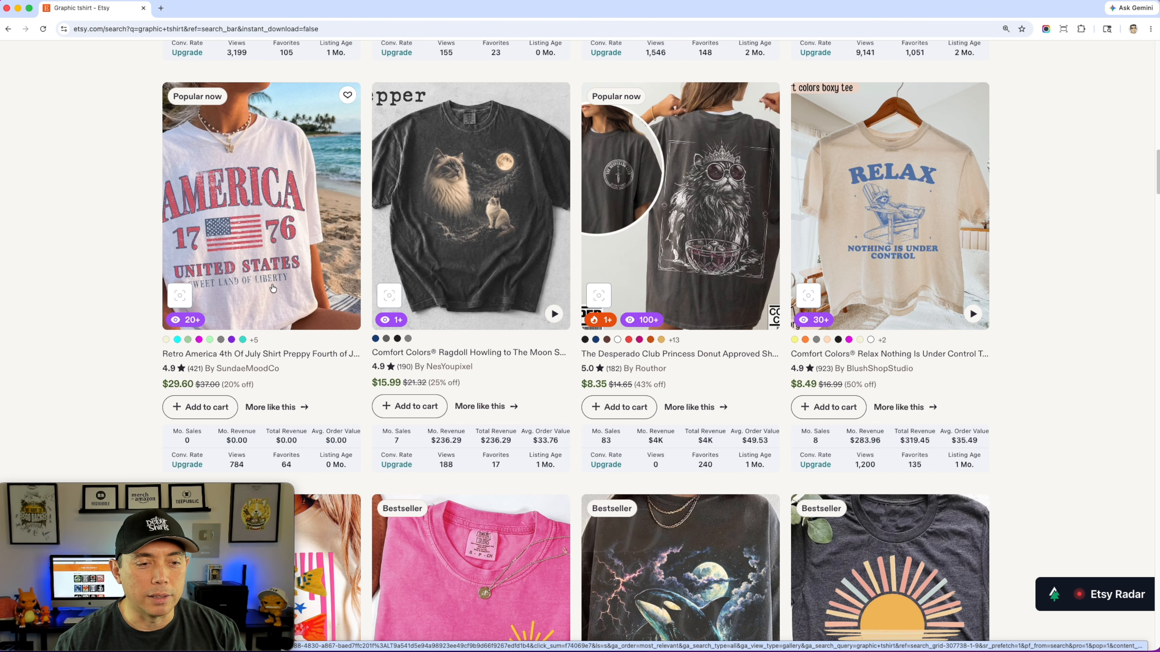
scroll(132, 327, "down", 5)
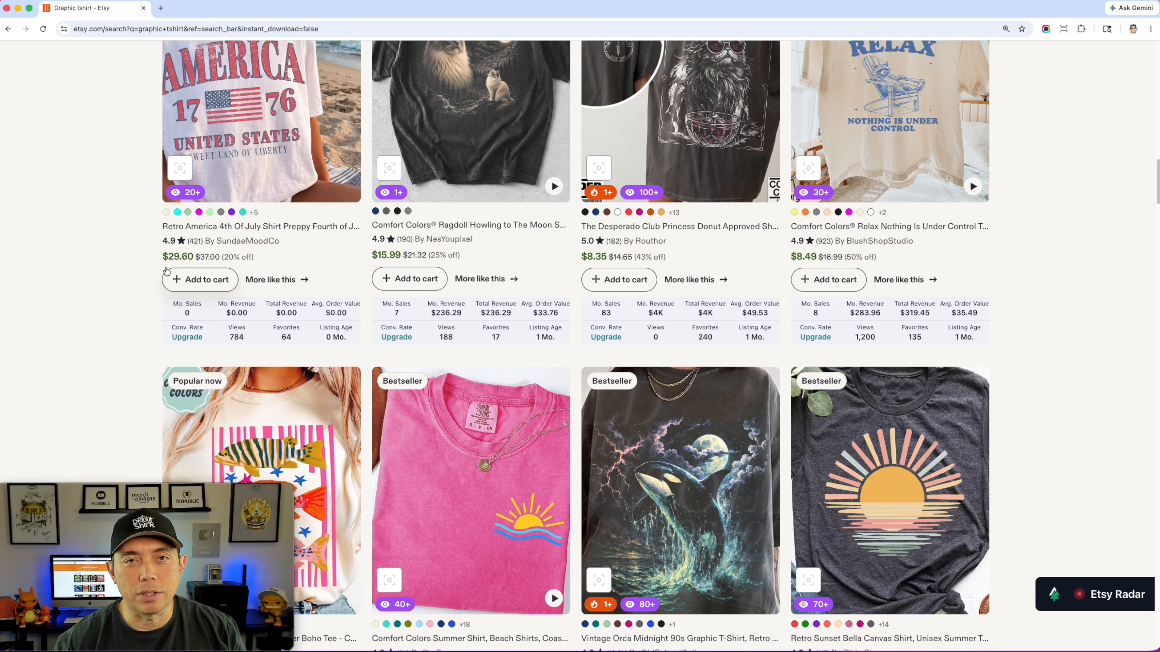
scroll(159, 289, "up", 3)
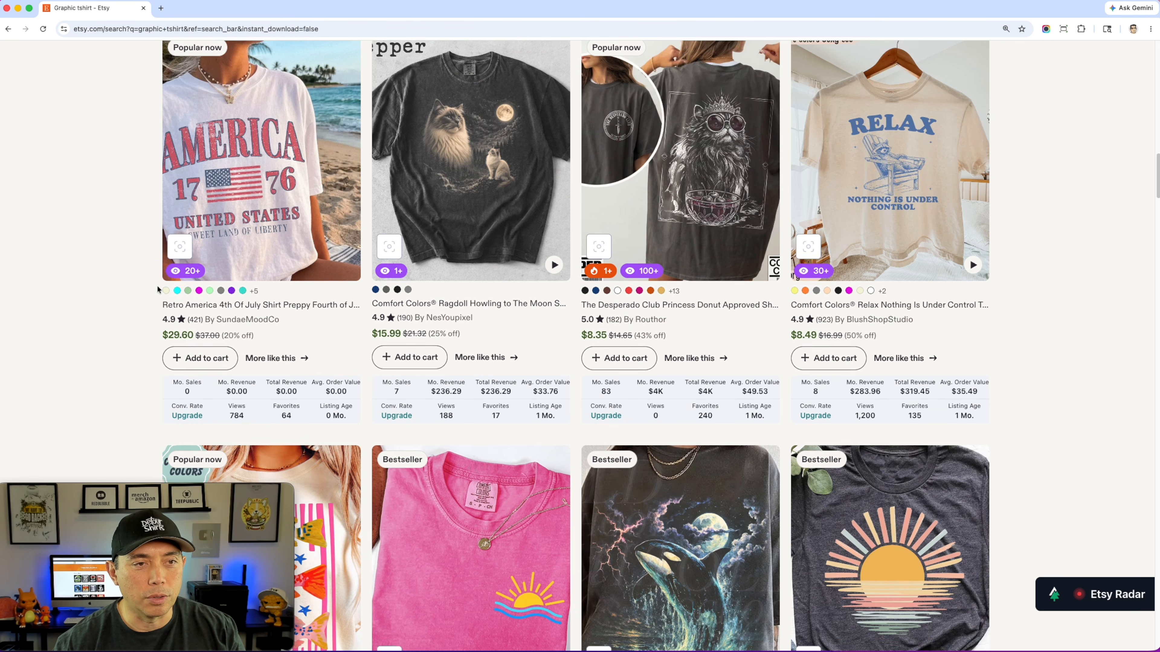
scroll(158, 289, "up", 15)
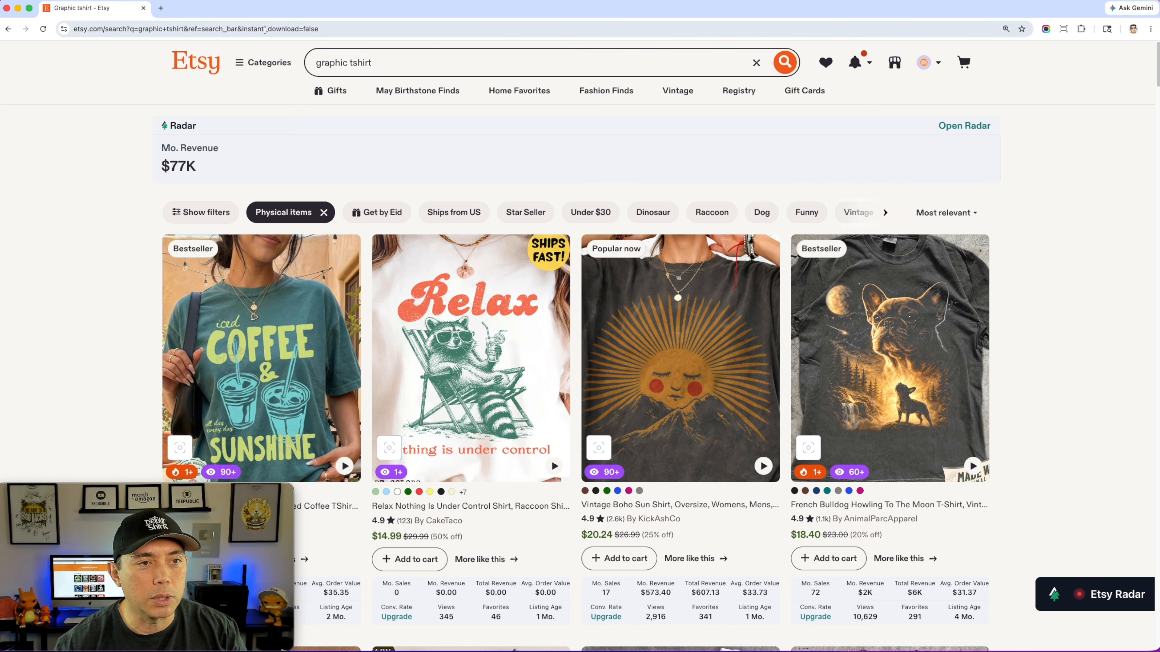
Filter the graphic tshirt results to Star Seller listings under Etsy's best
scroll(229, 119, "down", 2)
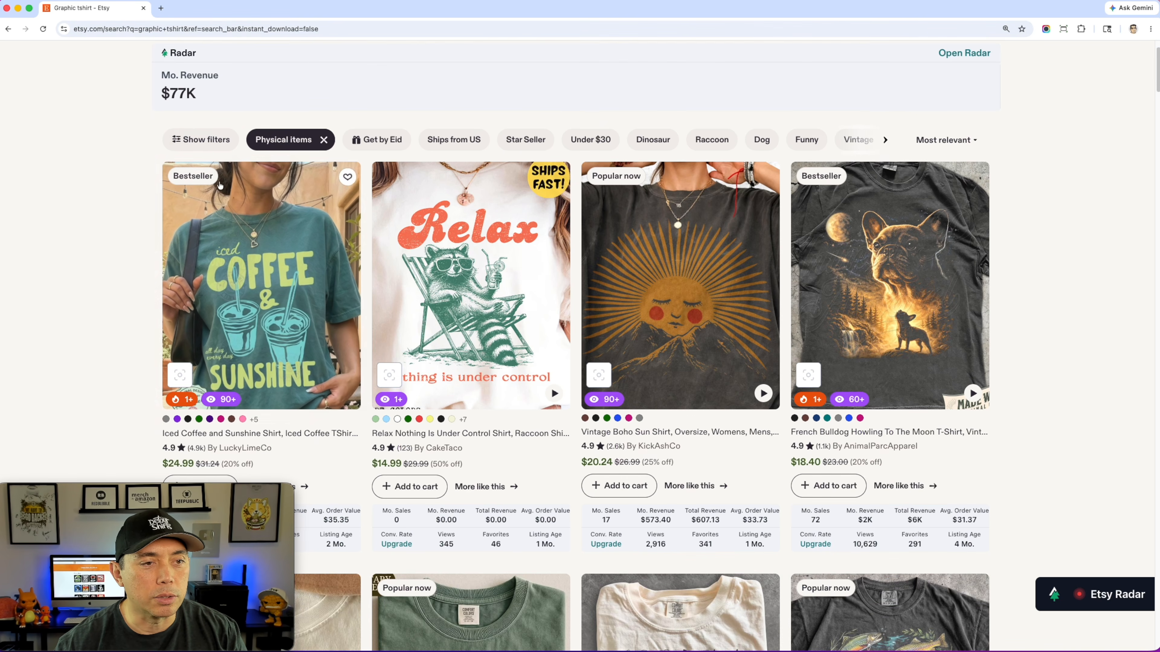
left_click(208, 140)
scroll(217, 205, "down", 5)
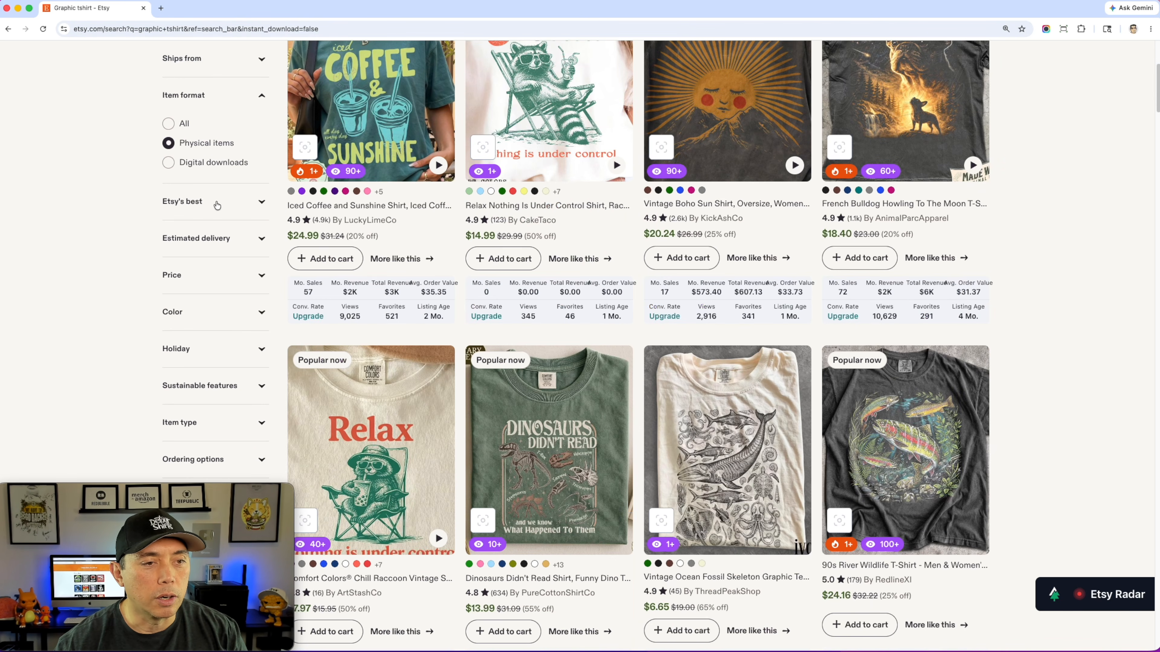
left_click(260, 202)
left_click(170, 248)
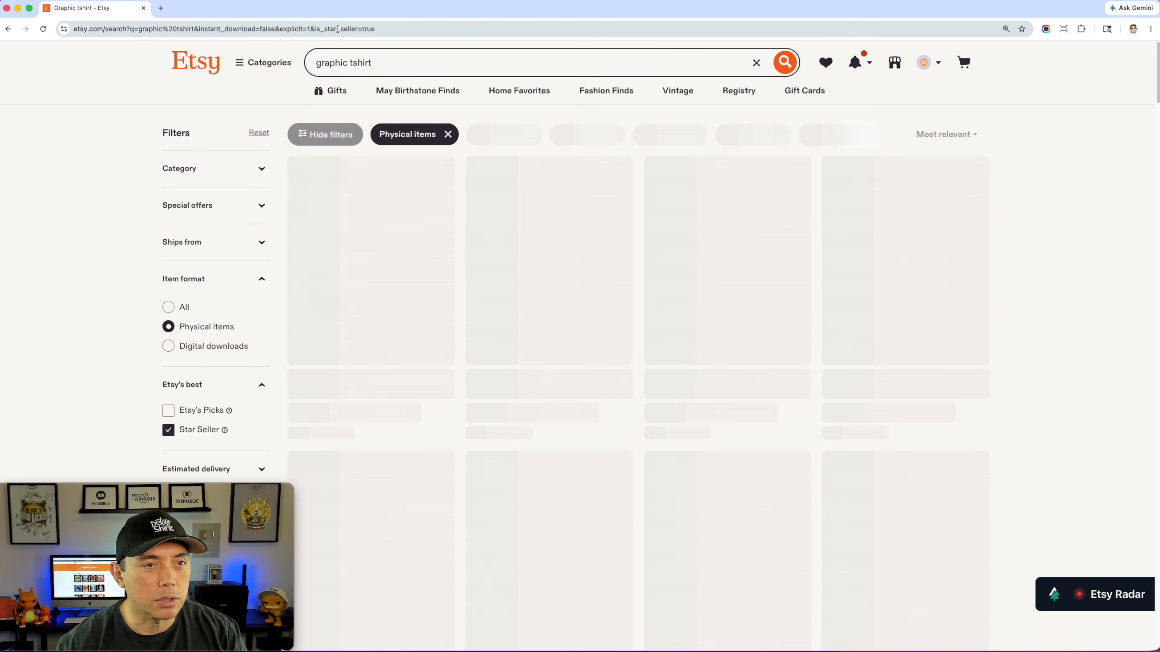
Replace "star" with "best" in the results page's URL so the parameter reads is_best_seller=true, and load it
double_click(332, 29)
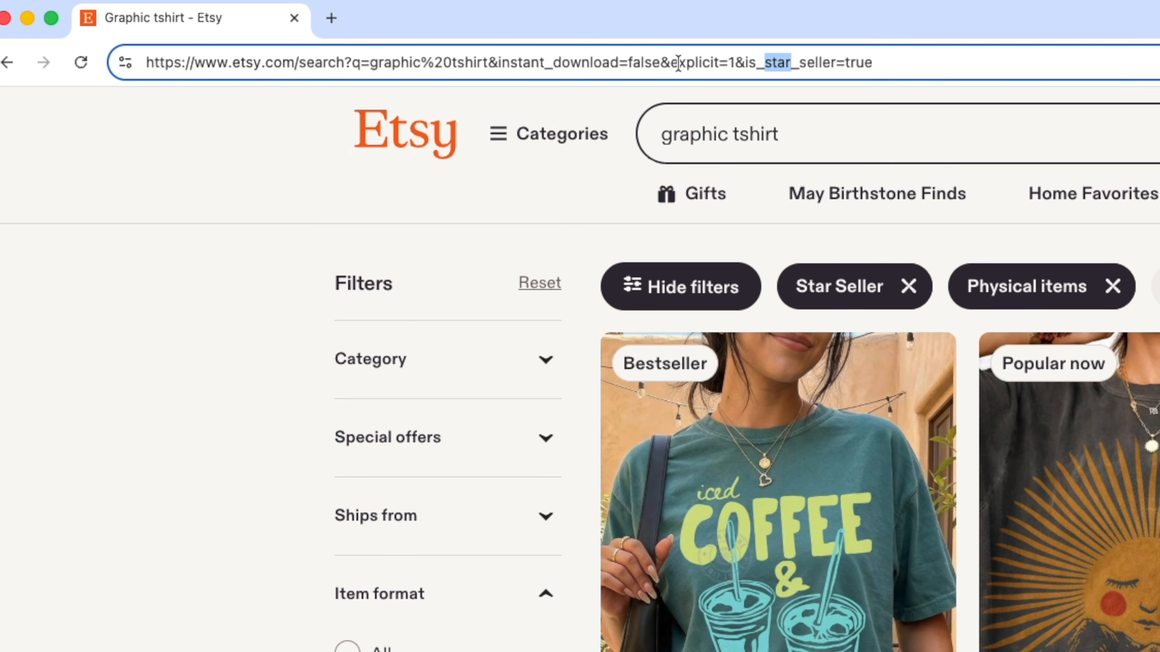
type("best")
key("Return")
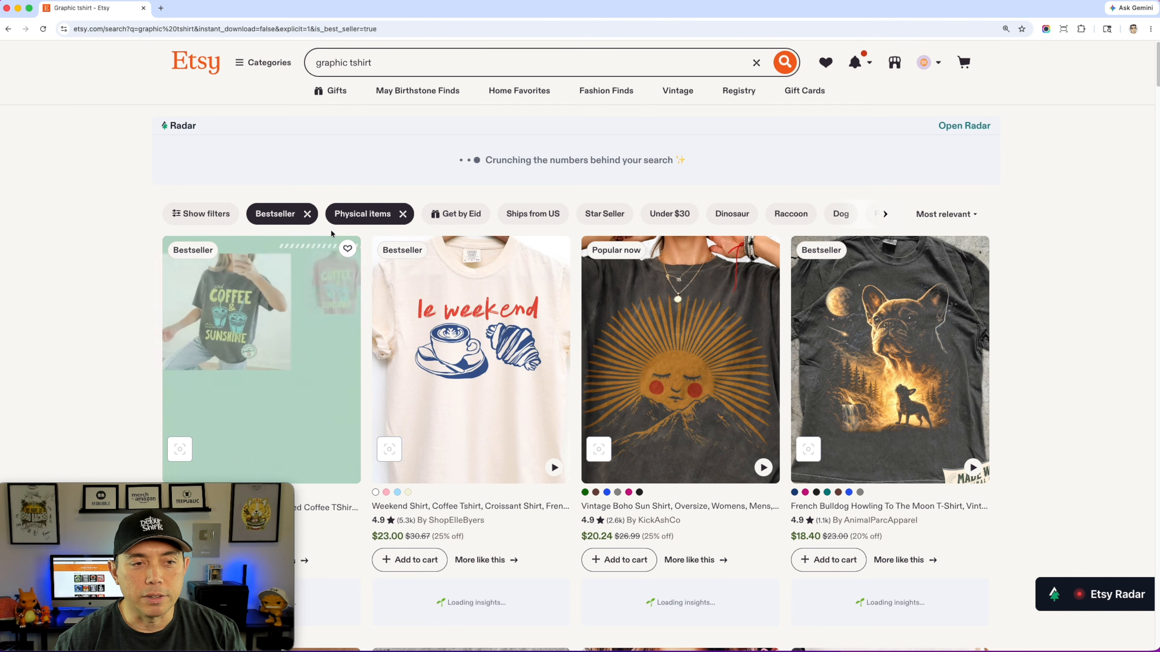
Examine the bestseller graphic tshirt listings, comparing designs, monthly sales, revenue, demand badges and listing age
scroll(1088, 303, "down", 5)
scroll(1089, 308, "down", 15)
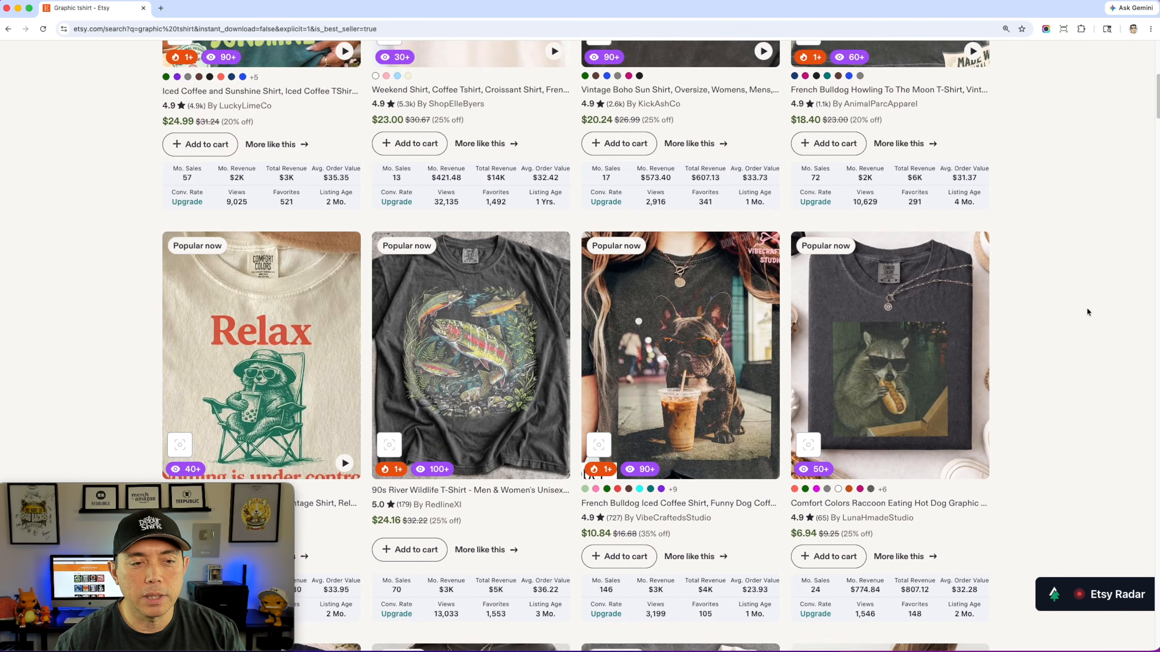
scroll(1087, 309, "down", 13)
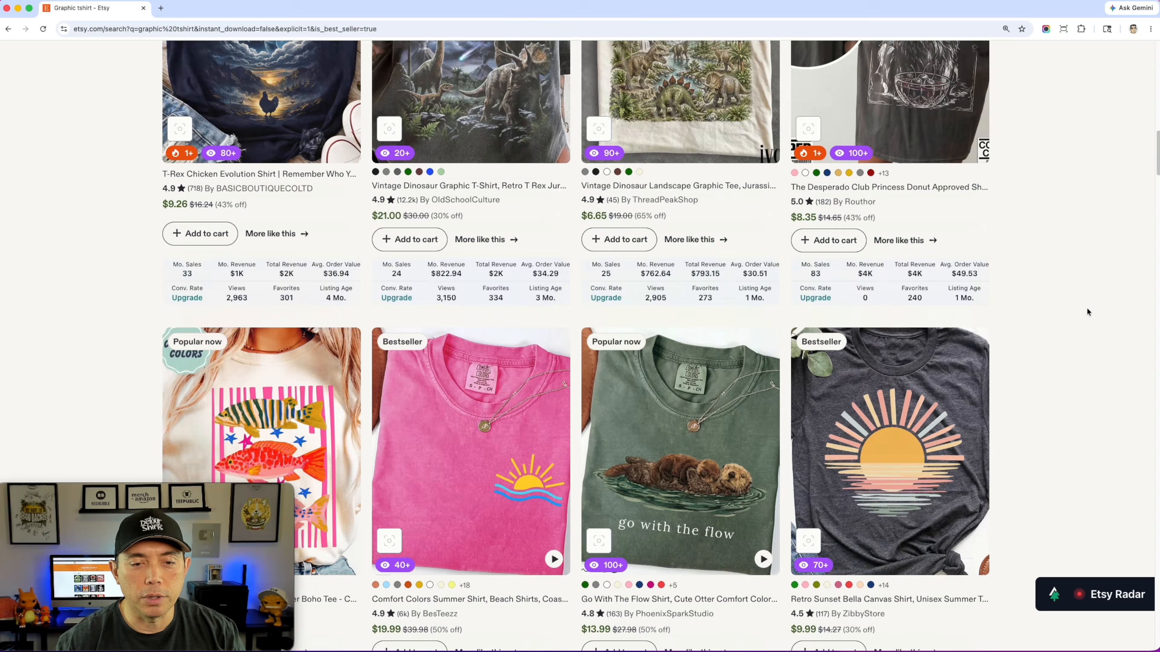
scroll(1087, 311, "down", 9)
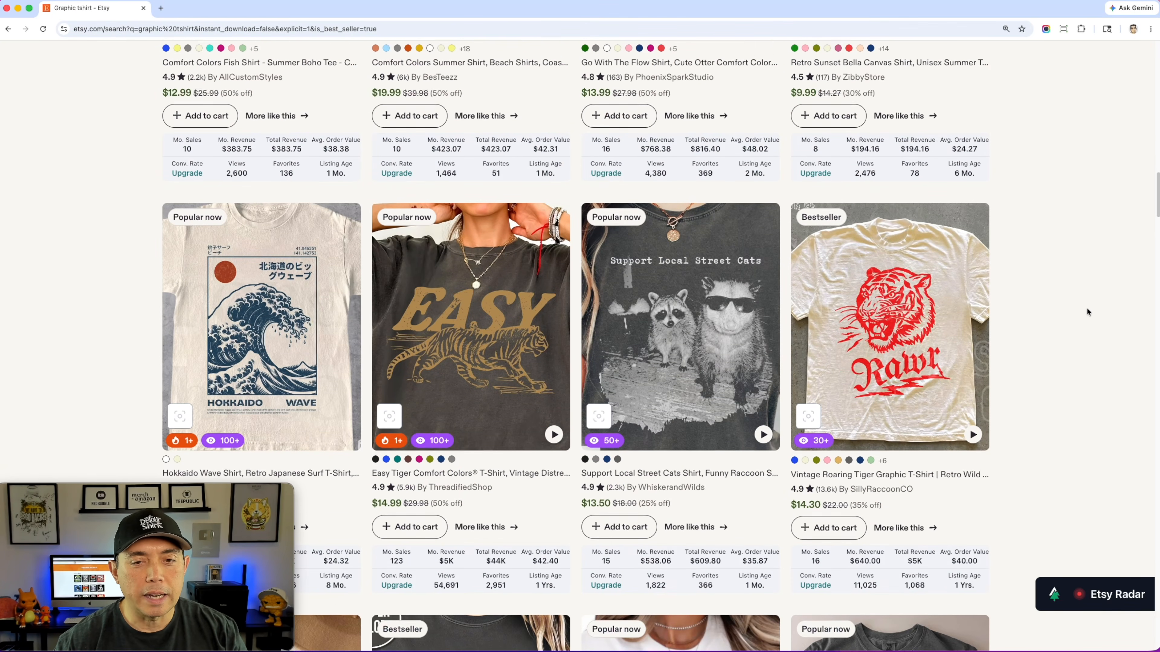
scroll(1087, 308, "down", 2)
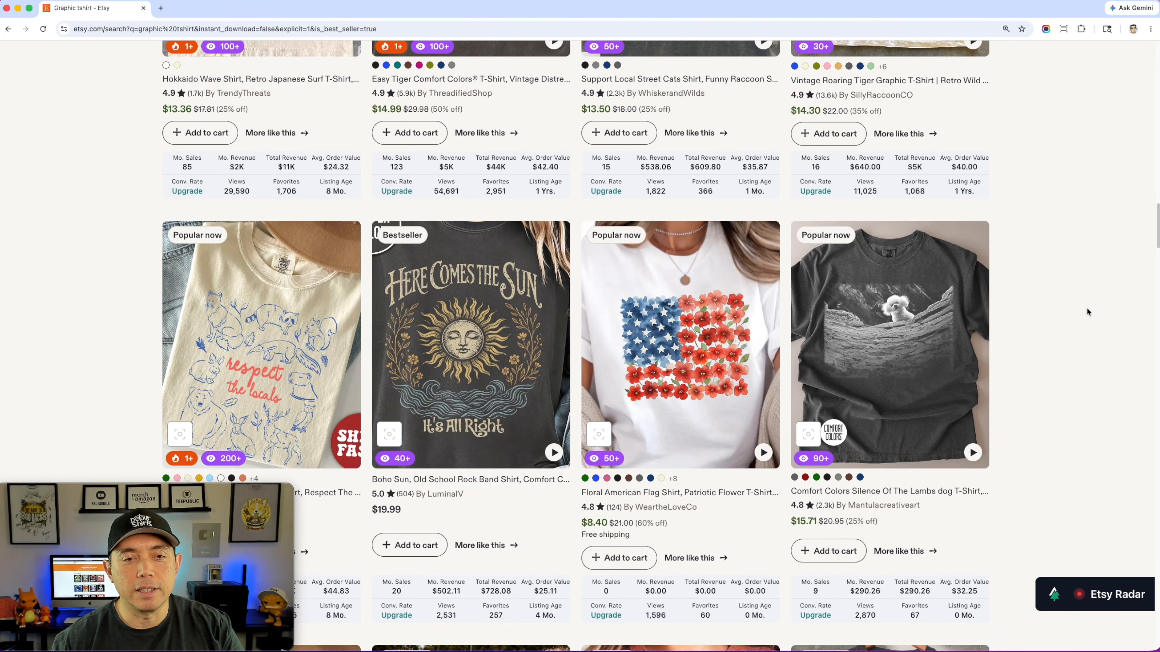
scroll(1087, 307, "down", 2)
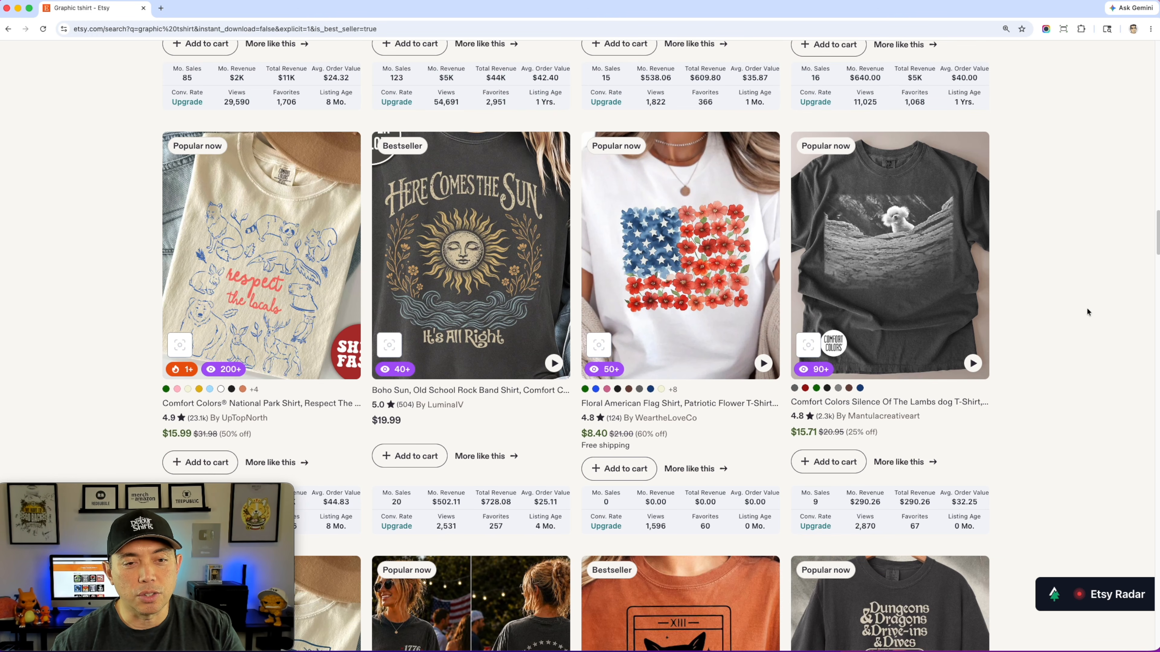
scroll(1086, 308, "down", 3)
scroll(1087, 308, "up", 2)
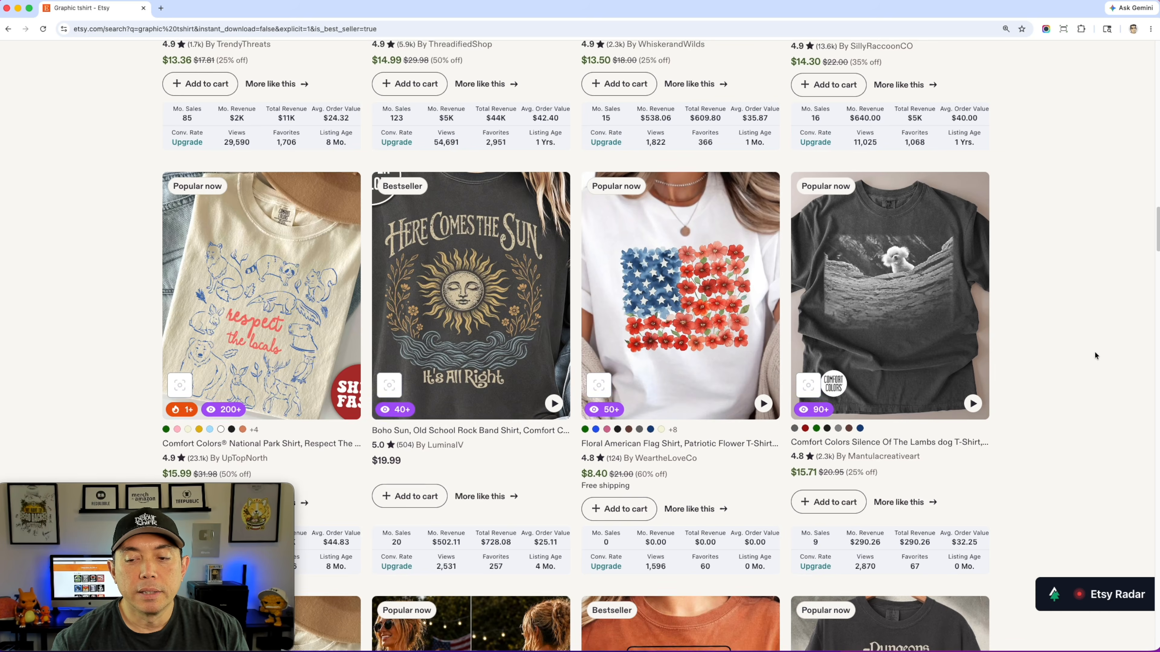
scroll(1095, 352, "down", 15)
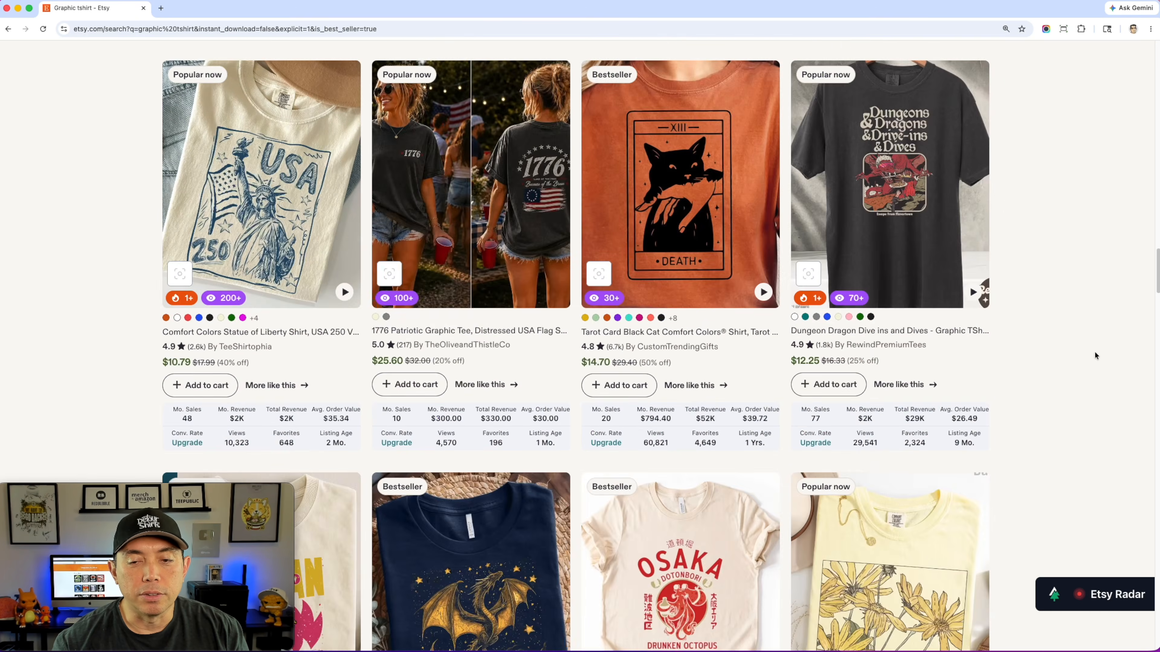
scroll(1095, 352, "down", 8)
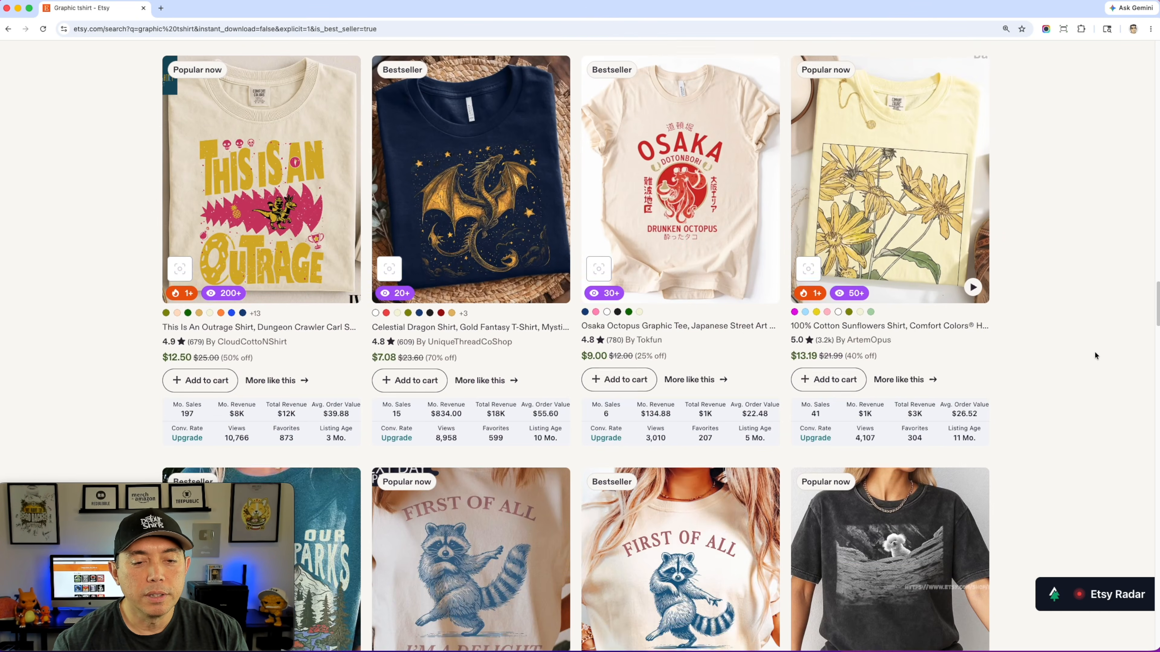
scroll(1094, 352, "down", 3)
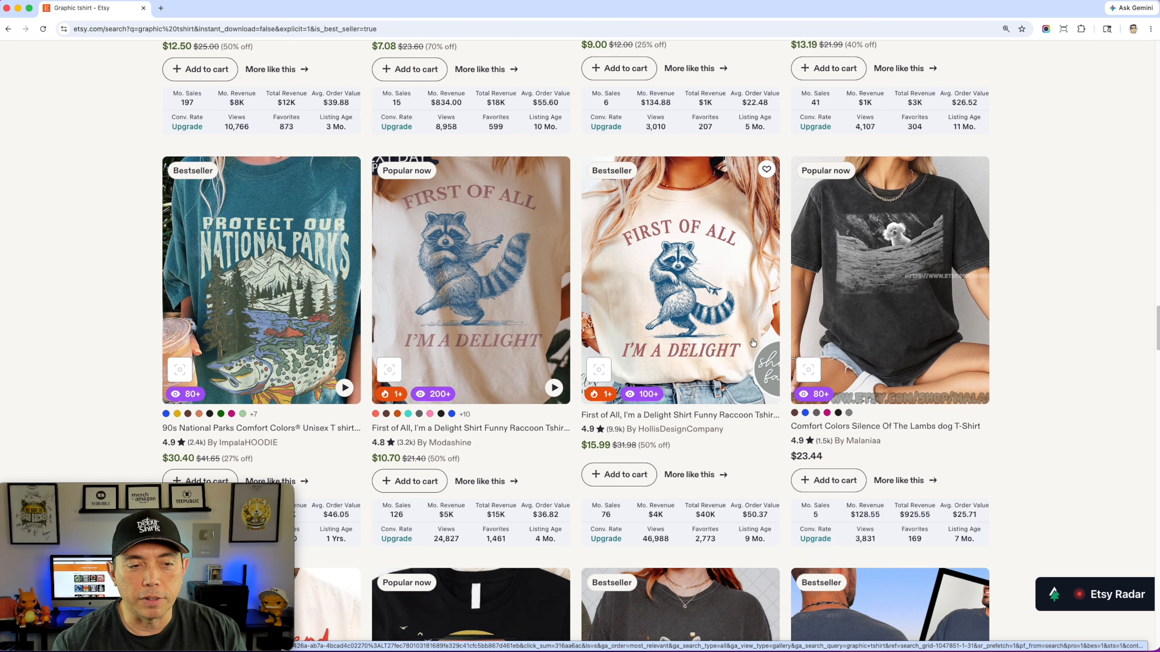
scroll(753, 343, "down", 20)
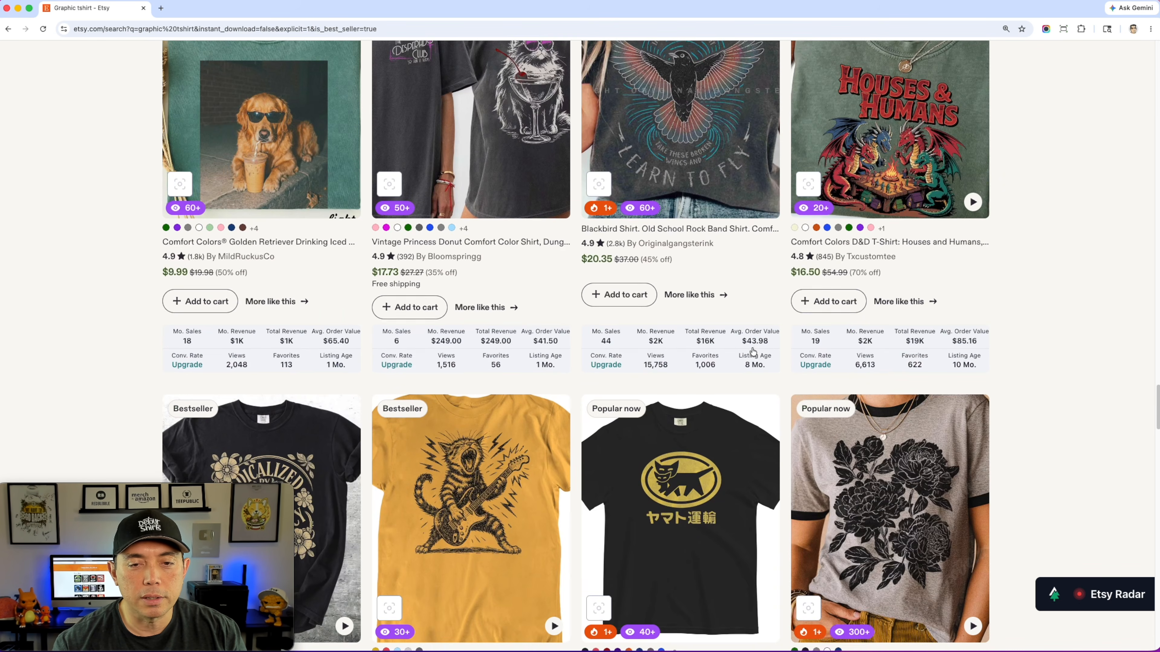
scroll(753, 351, "down", 20)
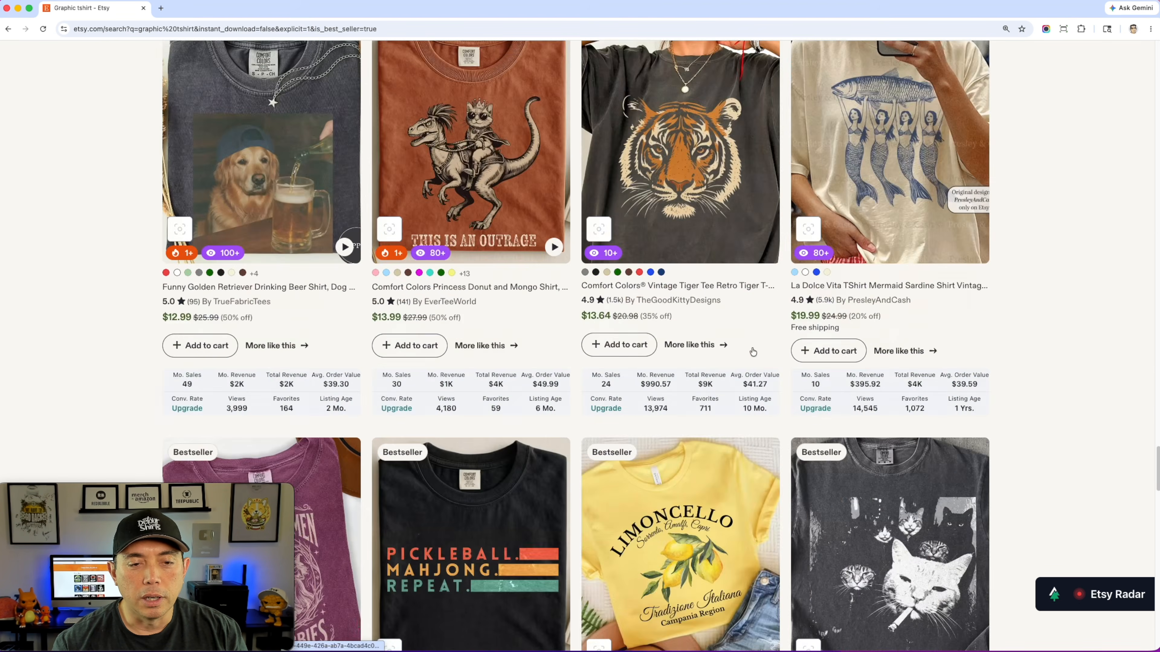
scroll(753, 351, "down", 7)
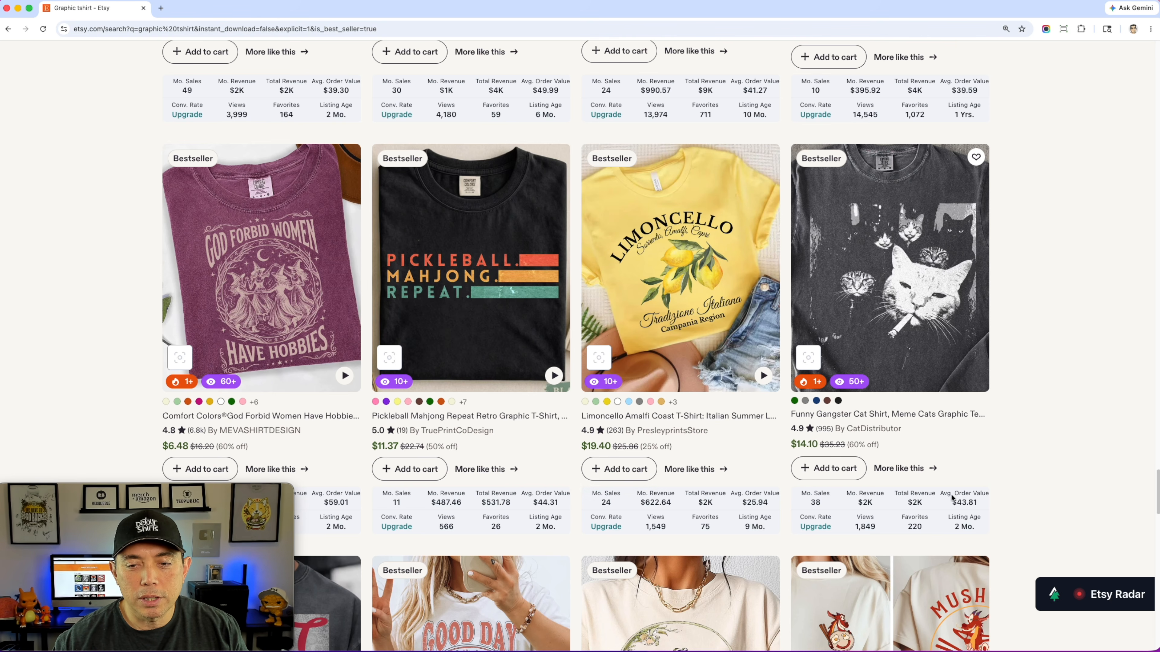
Open Etsy Radar for the bestseller results and review the products' sales, revenue, demand and views
mouse_move(605, 385)
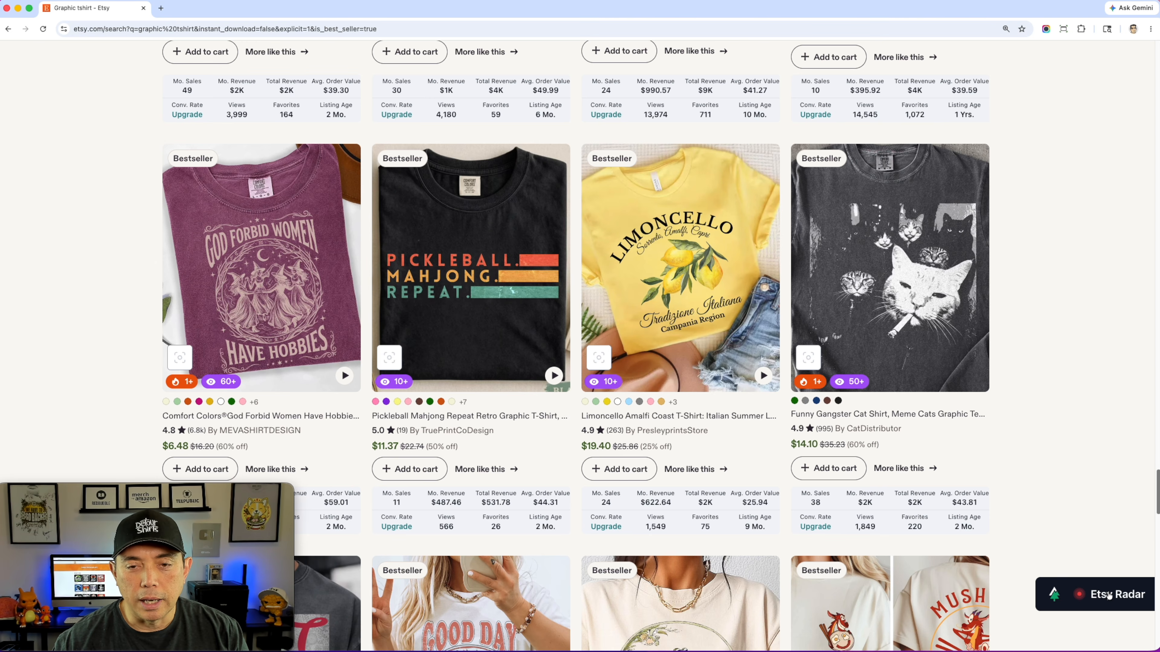
left_click(1109, 595)
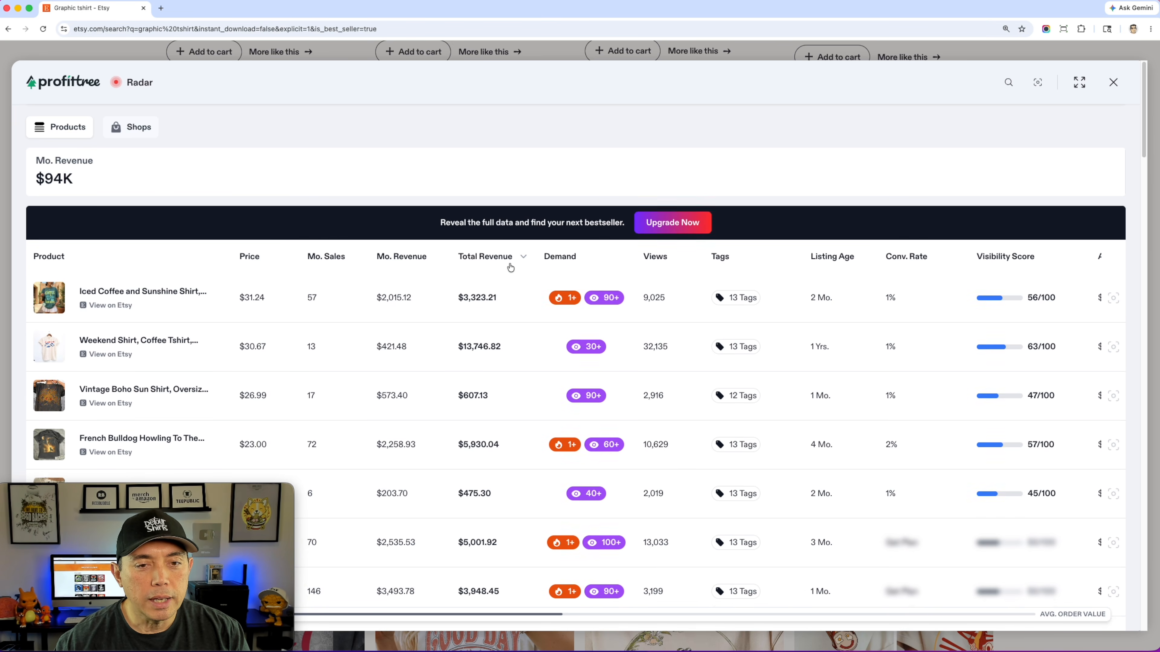
scroll(510, 264, "down", 2)
mouse_move(584, 431)
scroll(584, 431, "down", 5)
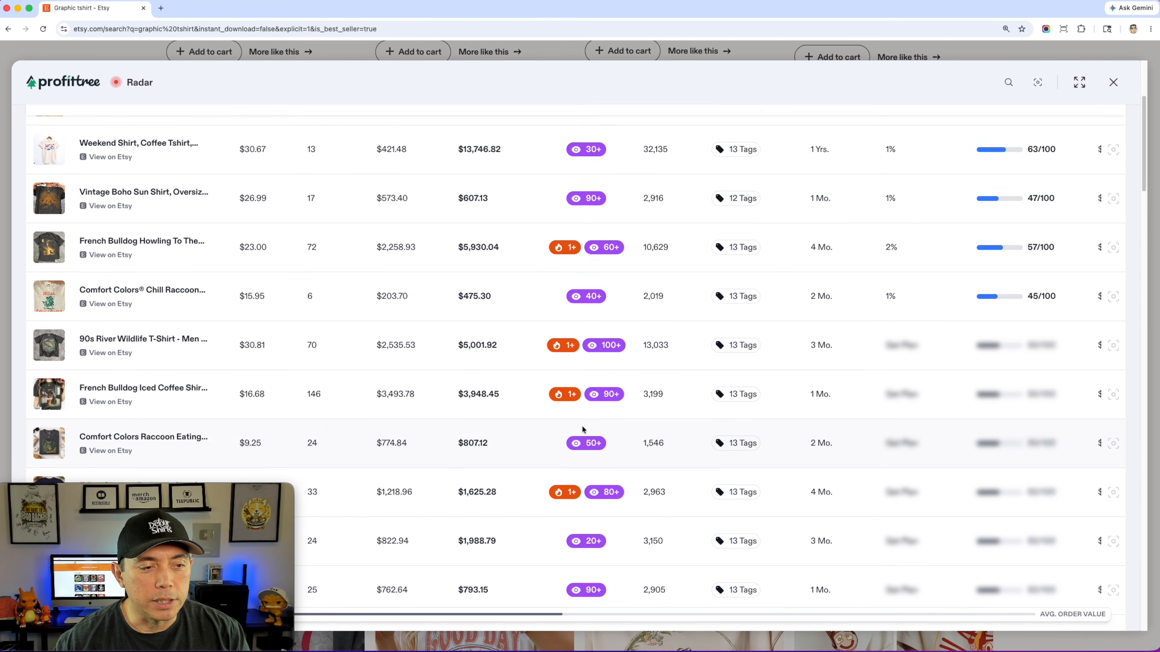
scroll(427, 365, "down", 2)
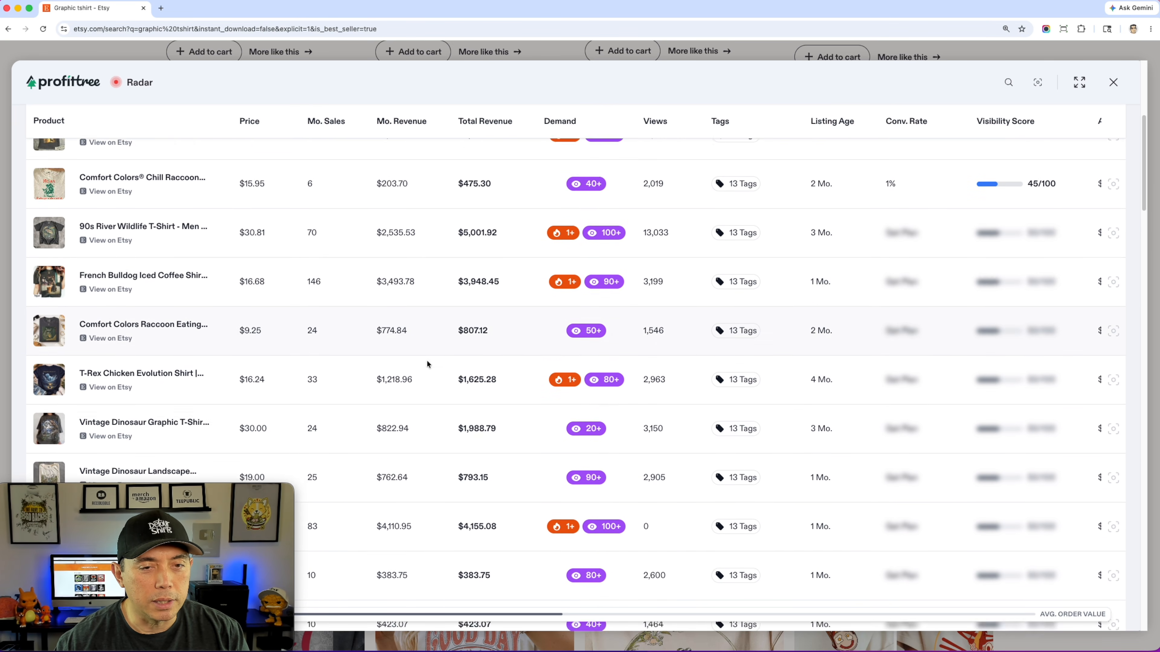
scroll(578, 355, "up", 10)
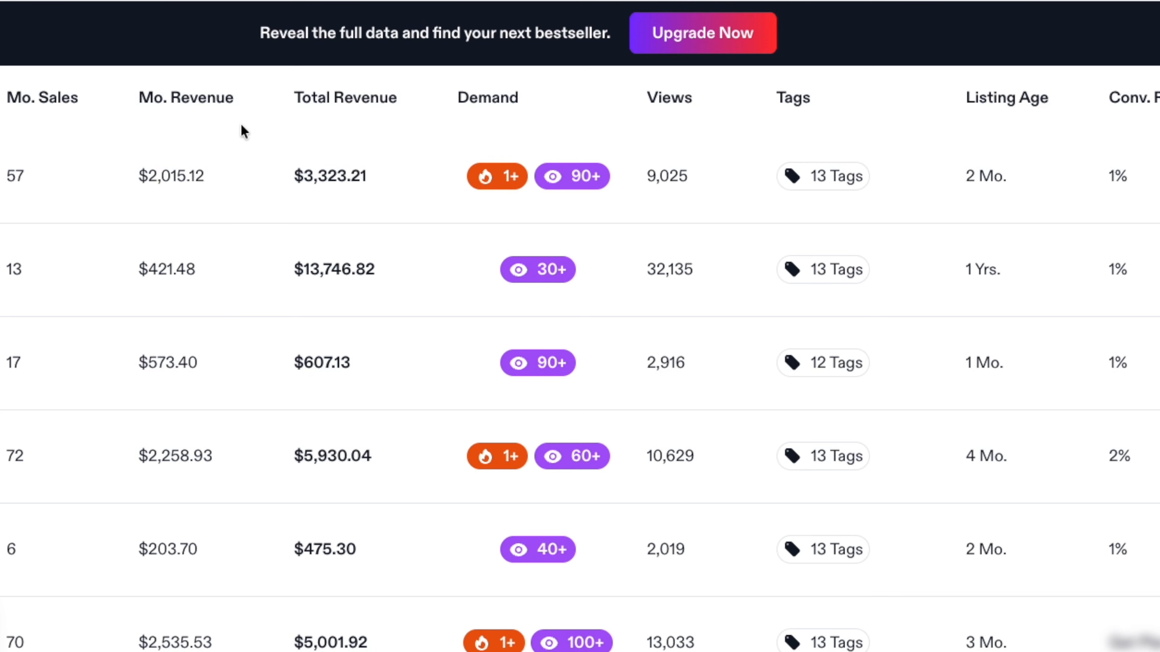
Sort the Radar product table by demand, first using Sold and again using Carts
left_click(532, 103)
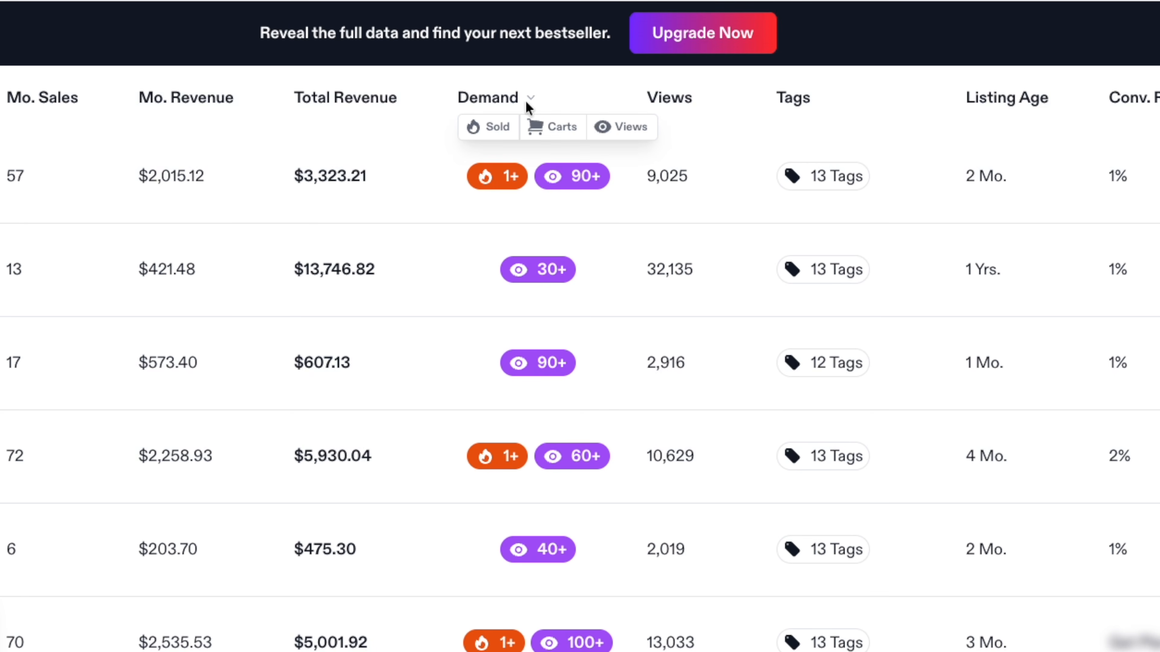
left_click(492, 137)
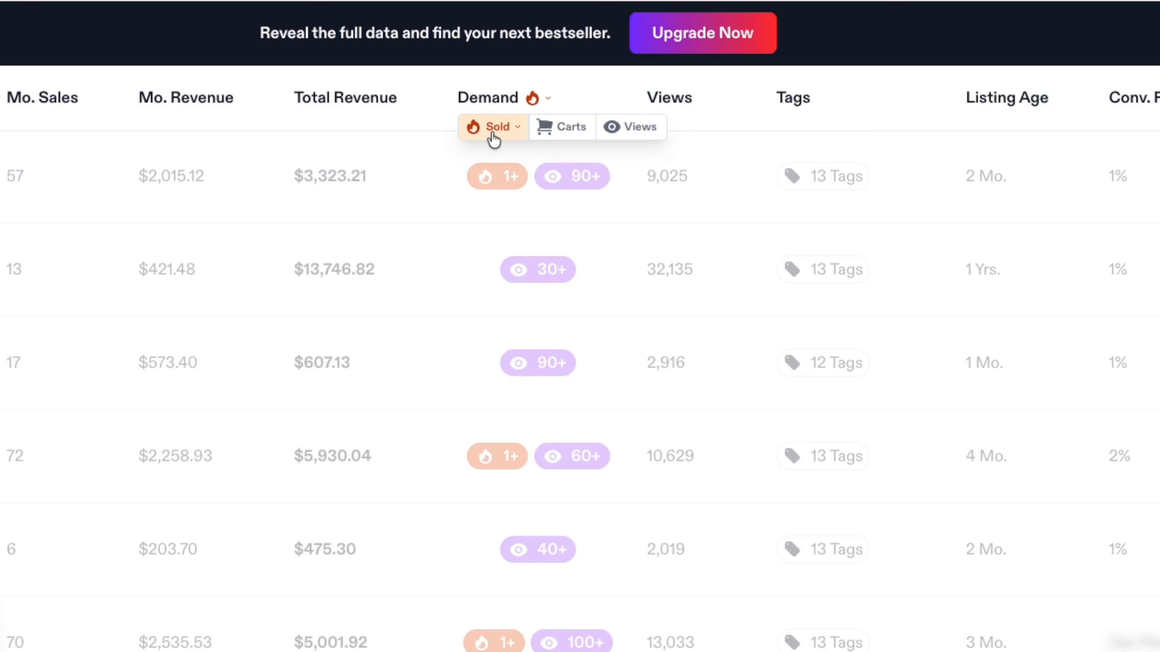
mouse_move(532, 114)
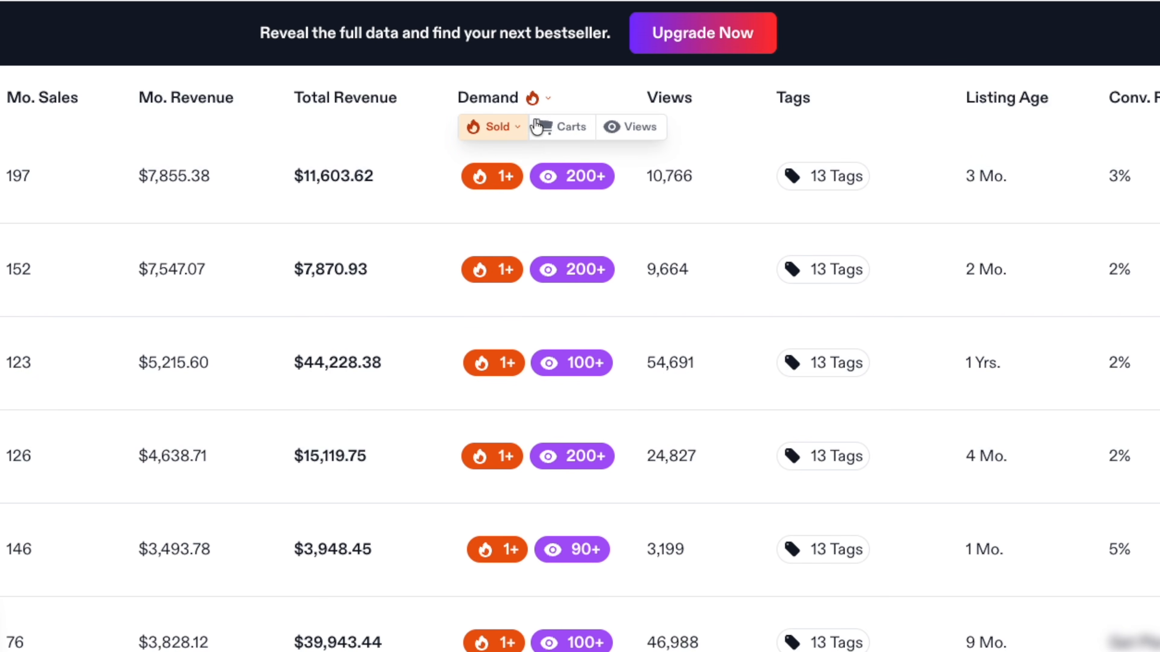
left_click(564, 129)
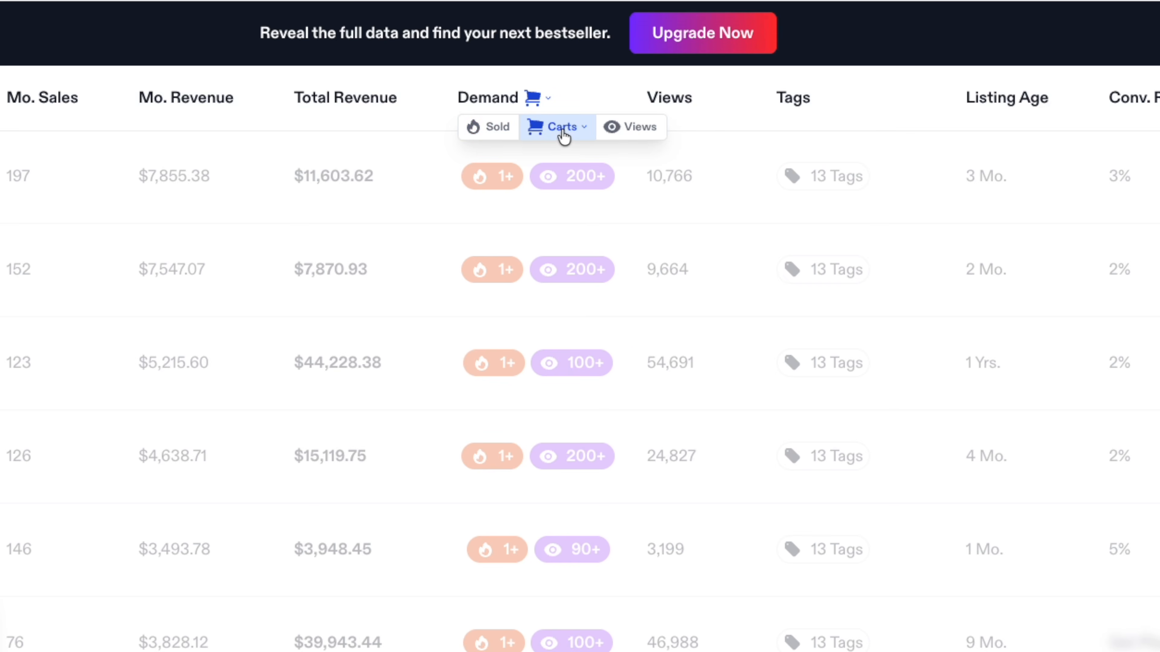
Re-sort the Radar product table by demand, using Views, Sold and finally Carts
left_click(632, 133)
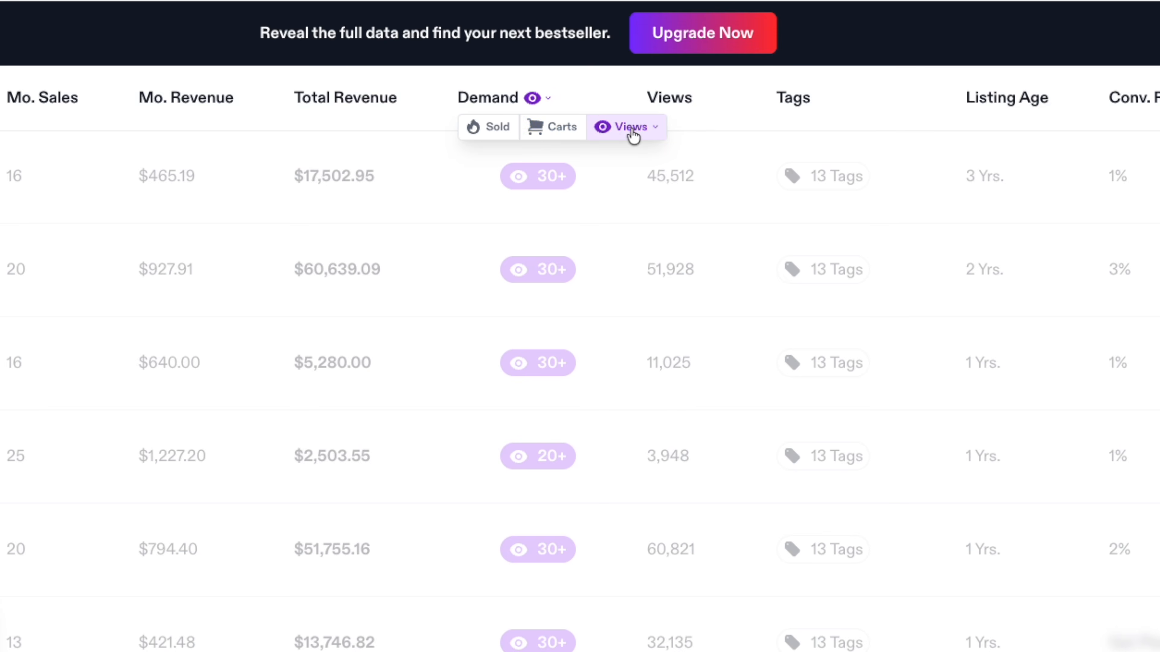
left_click(491, 137)
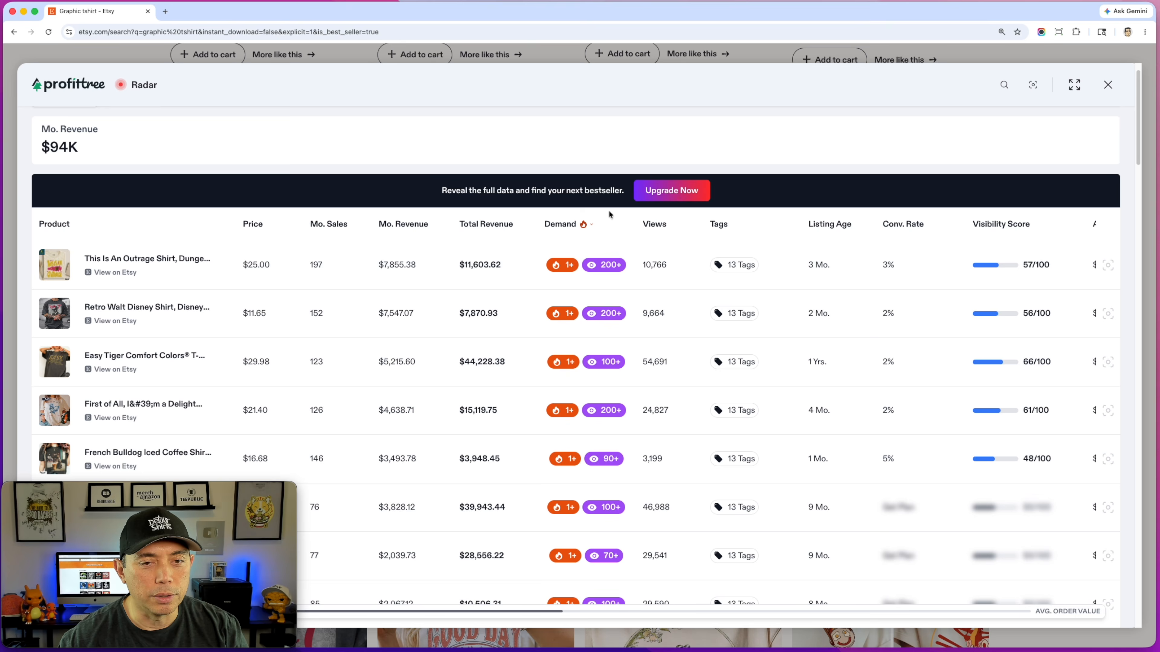
mouse_move(550, 110)
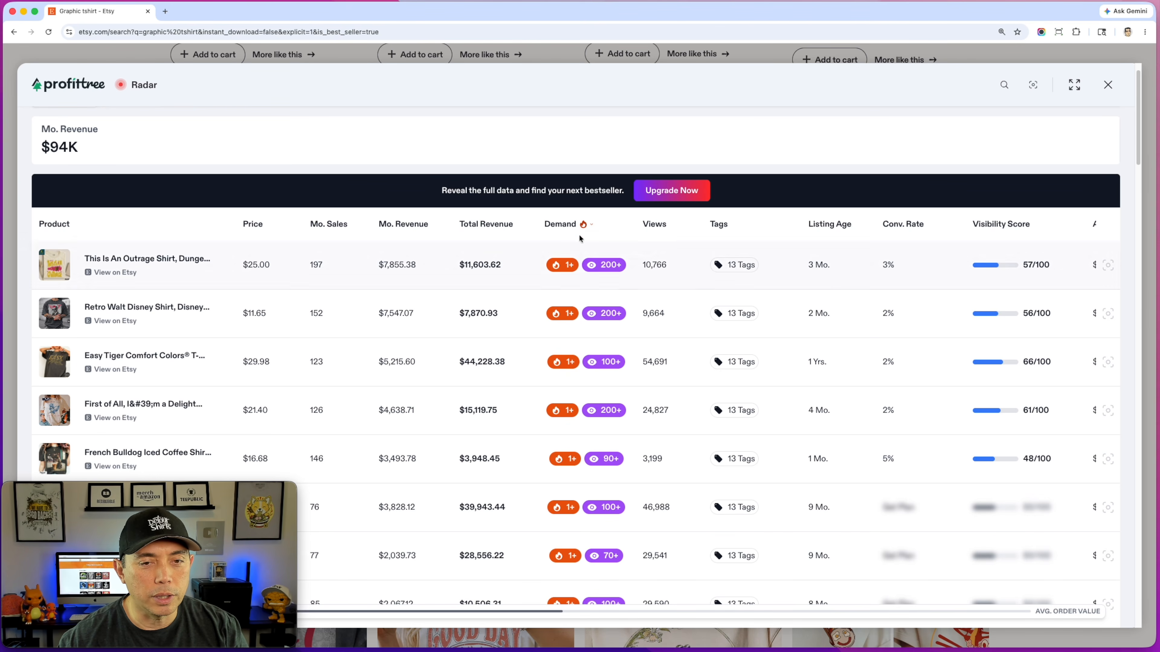
left_click(596, 233)
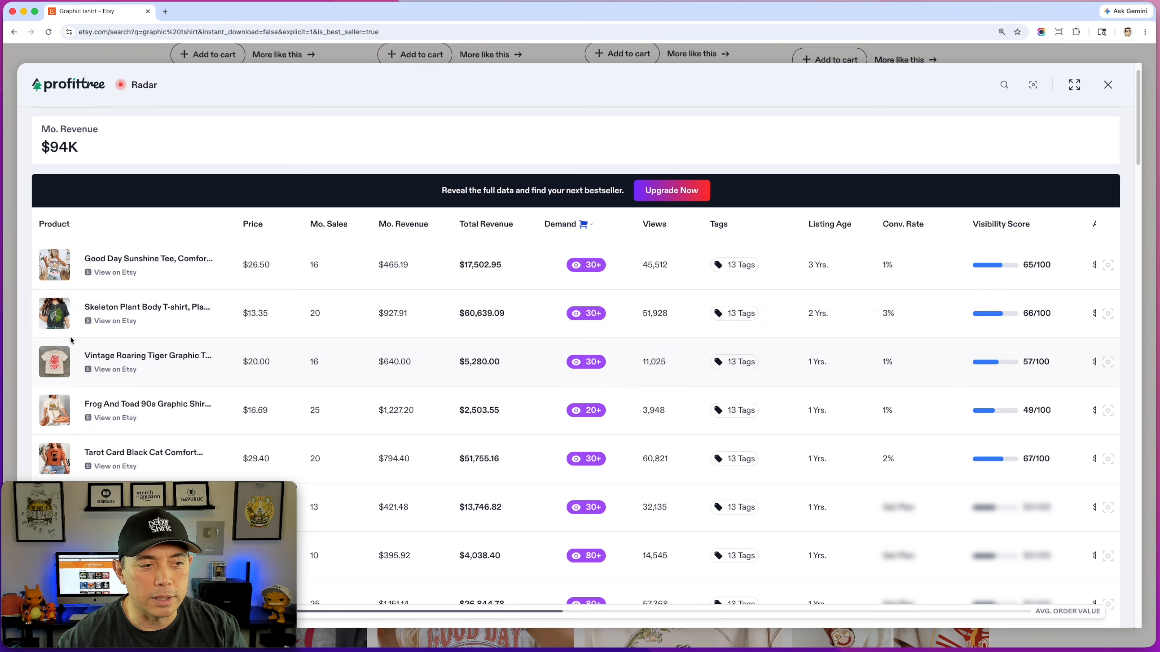
Review the Carts-sorted Radar products, previewing their designs and comparing monthly sales, revenue, demand badges and listing age
mouse_move(68, 427)
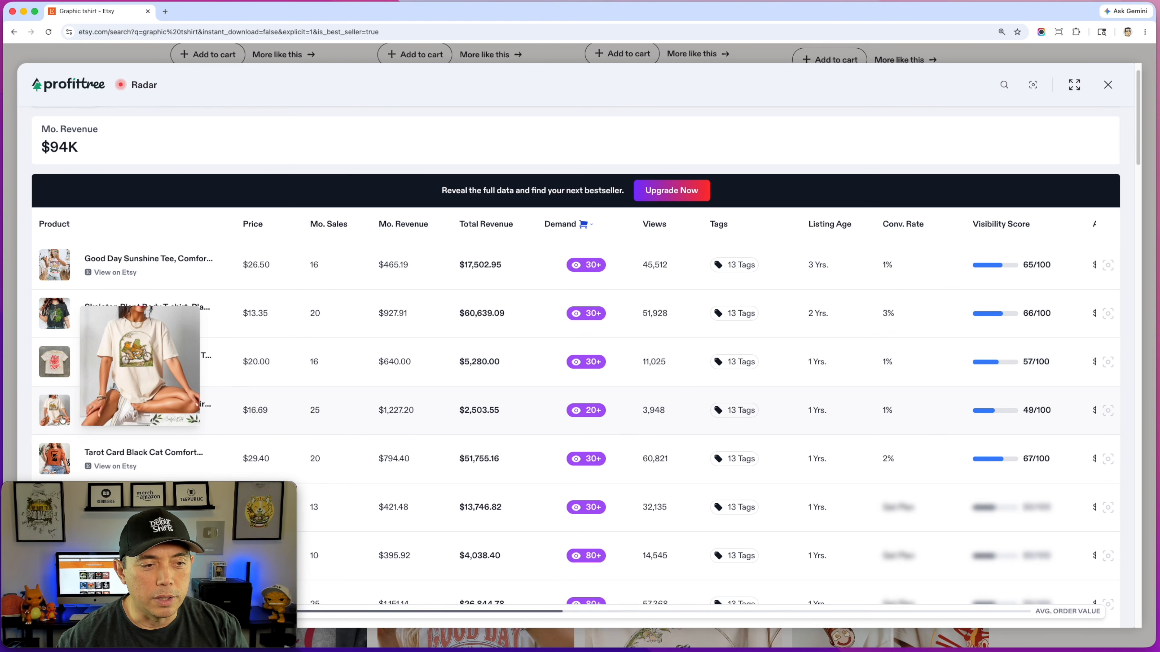
scroll(63, 419, "down", 3)
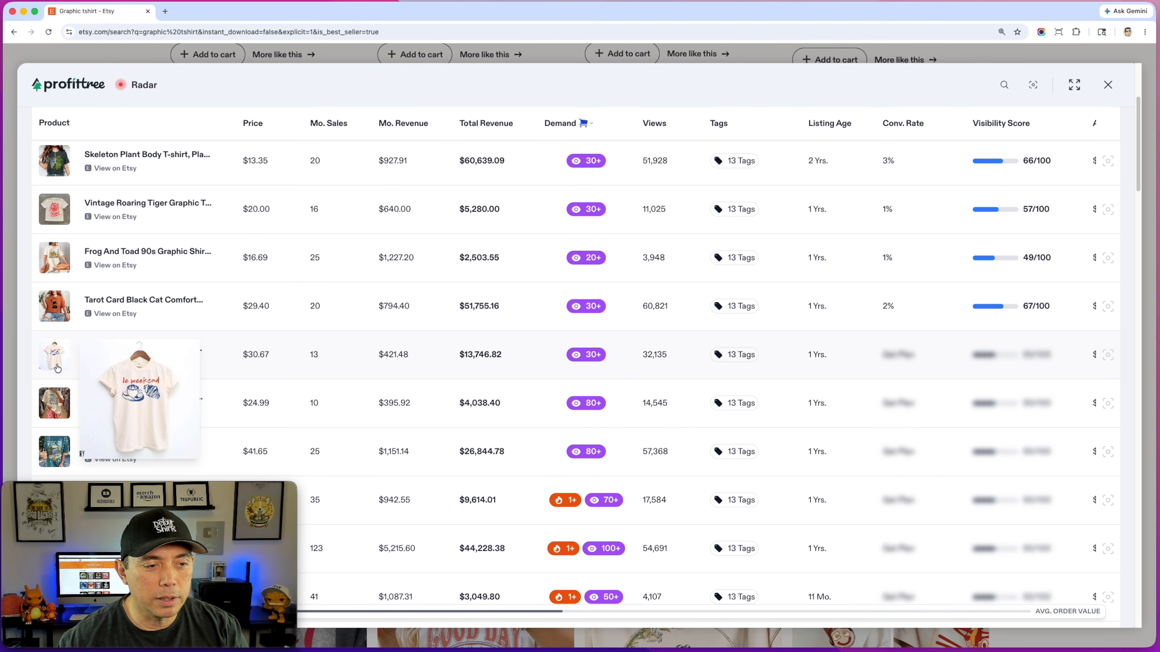
scroll(57, 342, "down", 5)
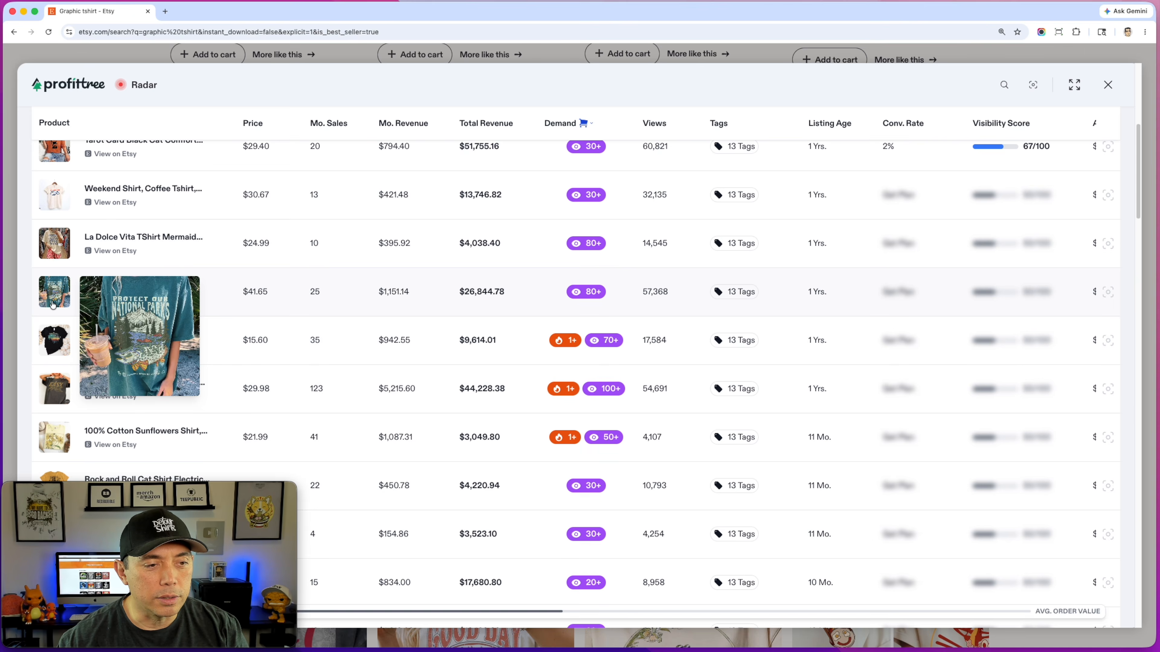
scroll(53, 320, "down", 4)
scroll(52, 312, "down", 10)
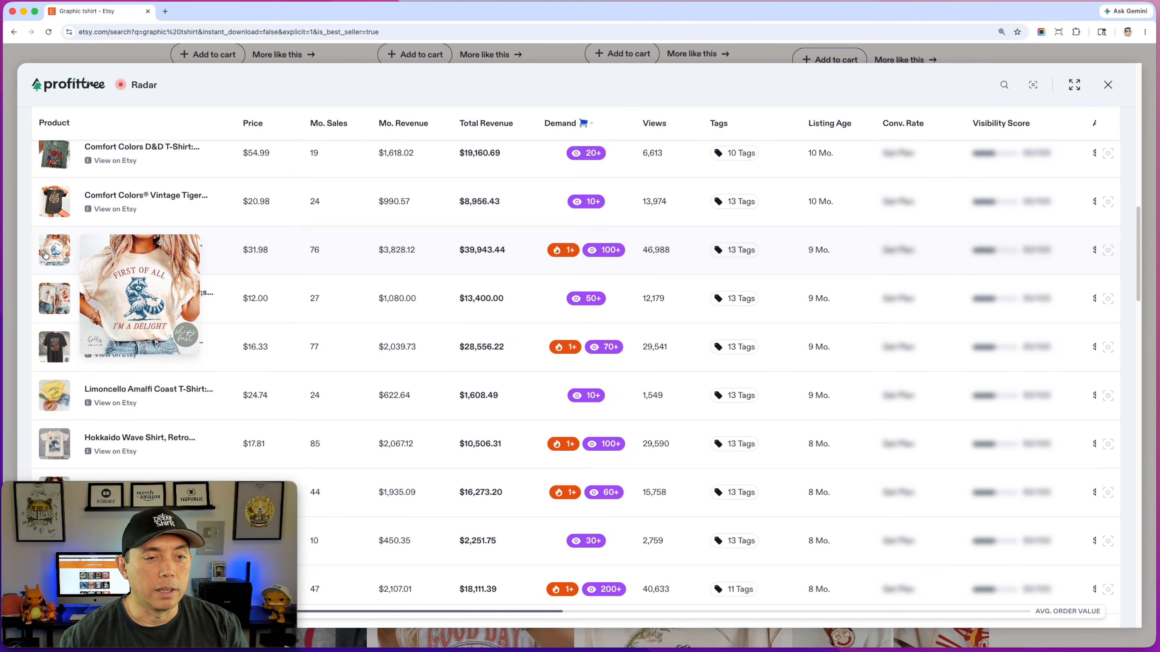
mouse_move(589, 249)
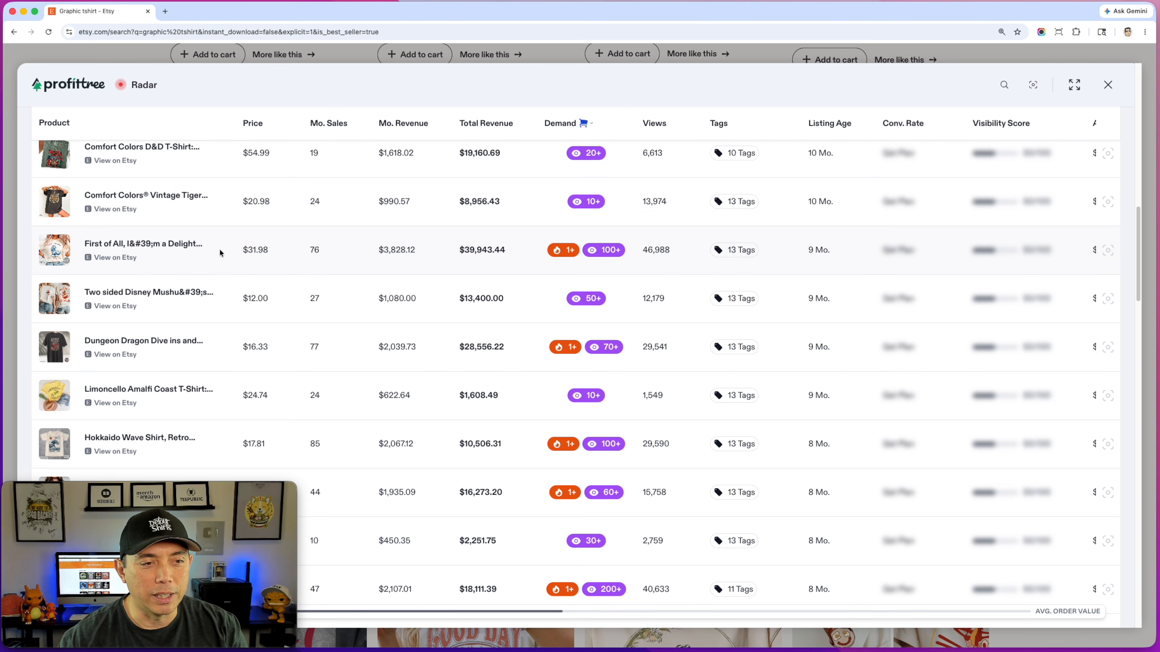
mouse_move(50, 258)
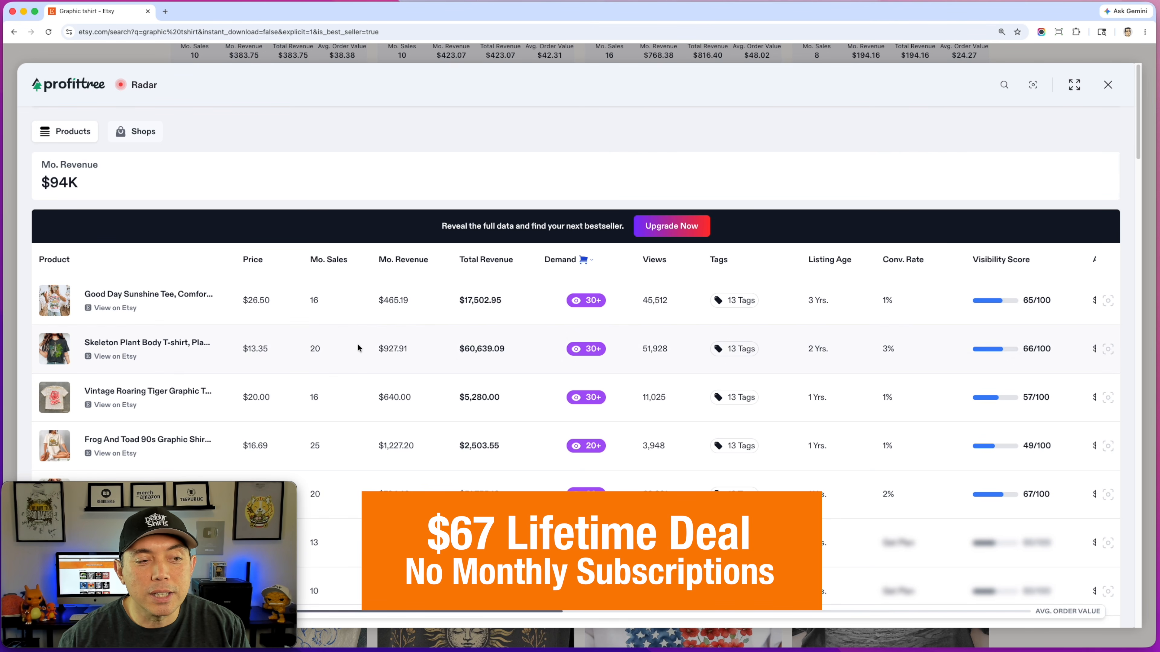
scroll(362, 349, "down", 5)
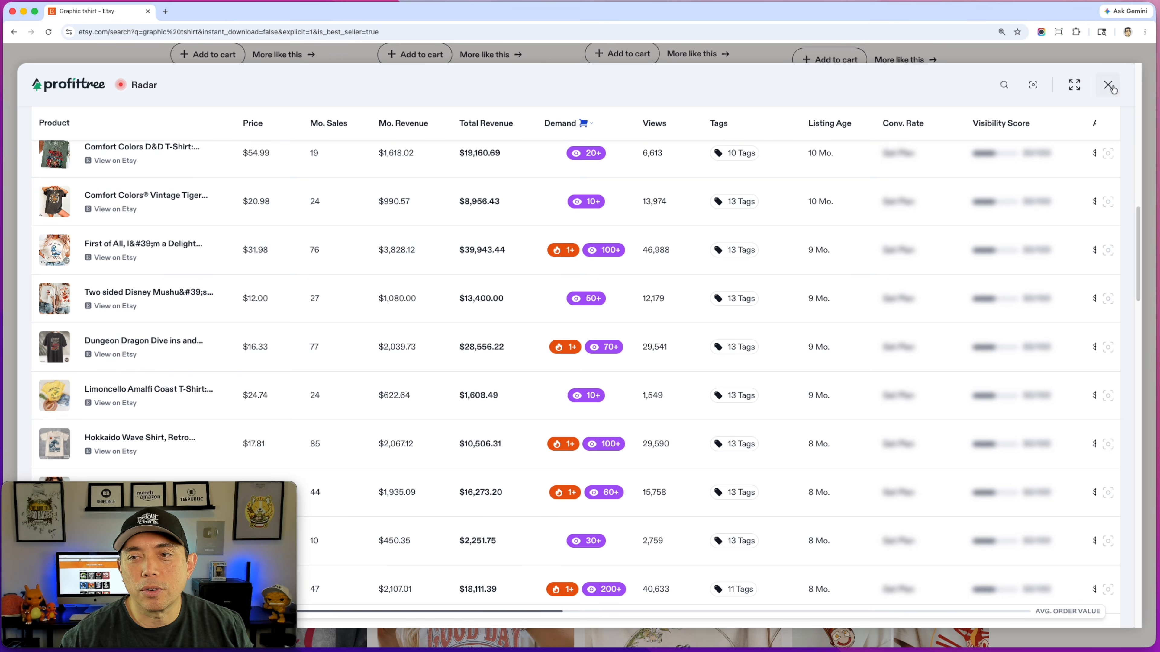
Close Radar and look back through the bestseller graphic tshirt listings for recurring design layouts
left_click(1108, 85)
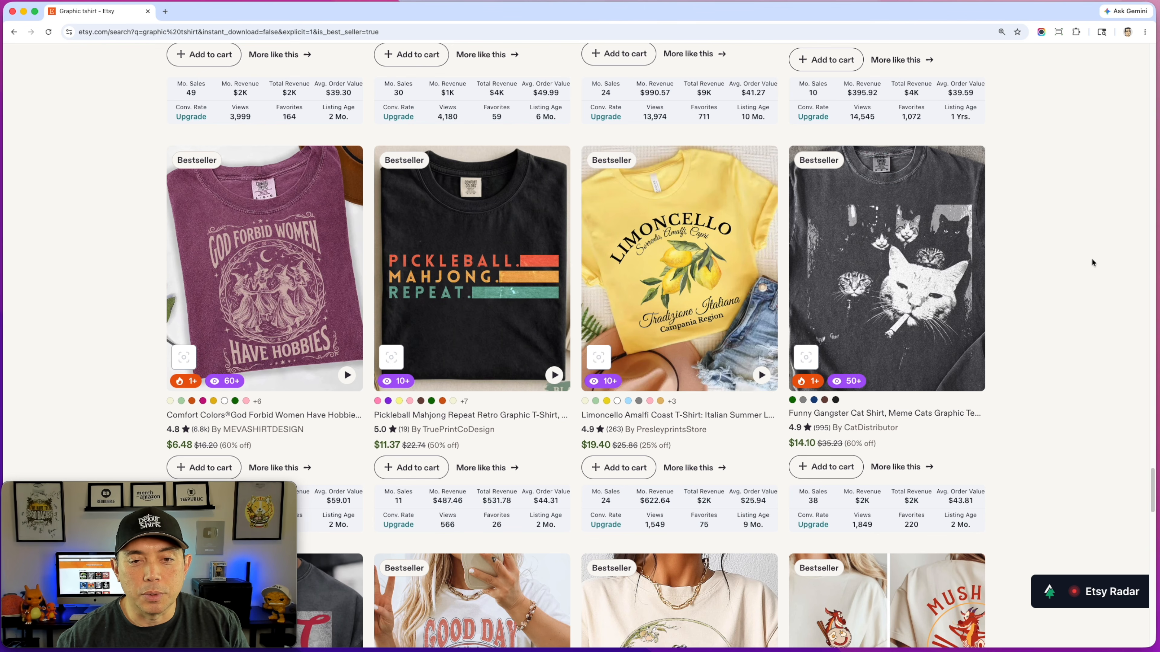
scroll(1090, 289, "up", 10)
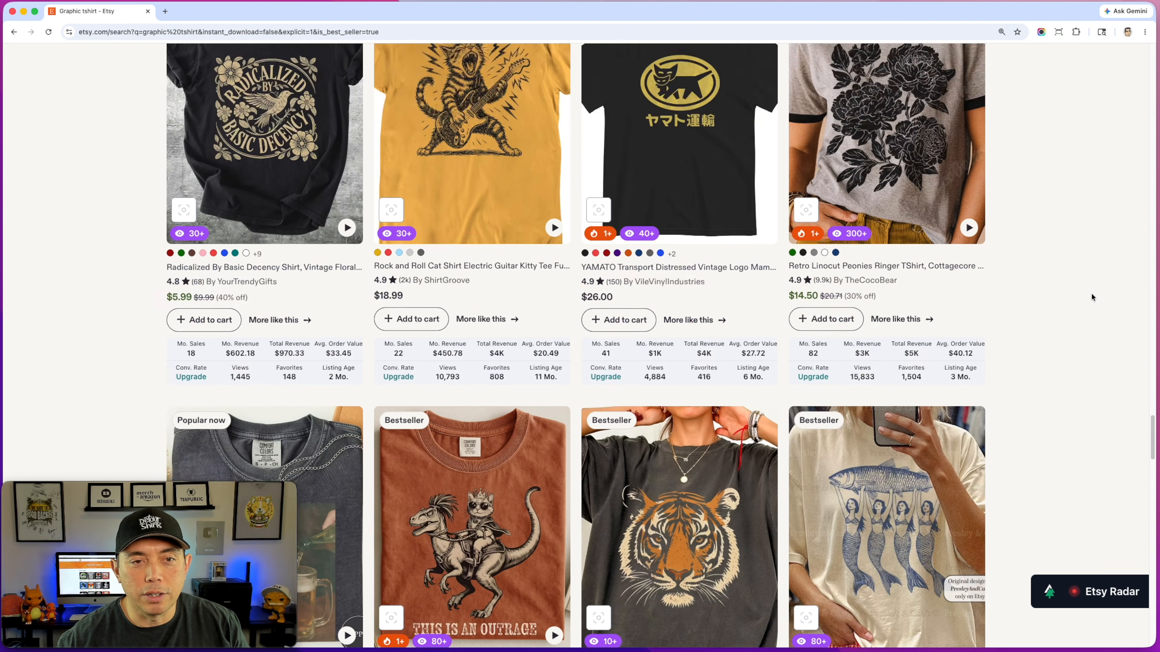
scroll(1091, 295, "up", 15)
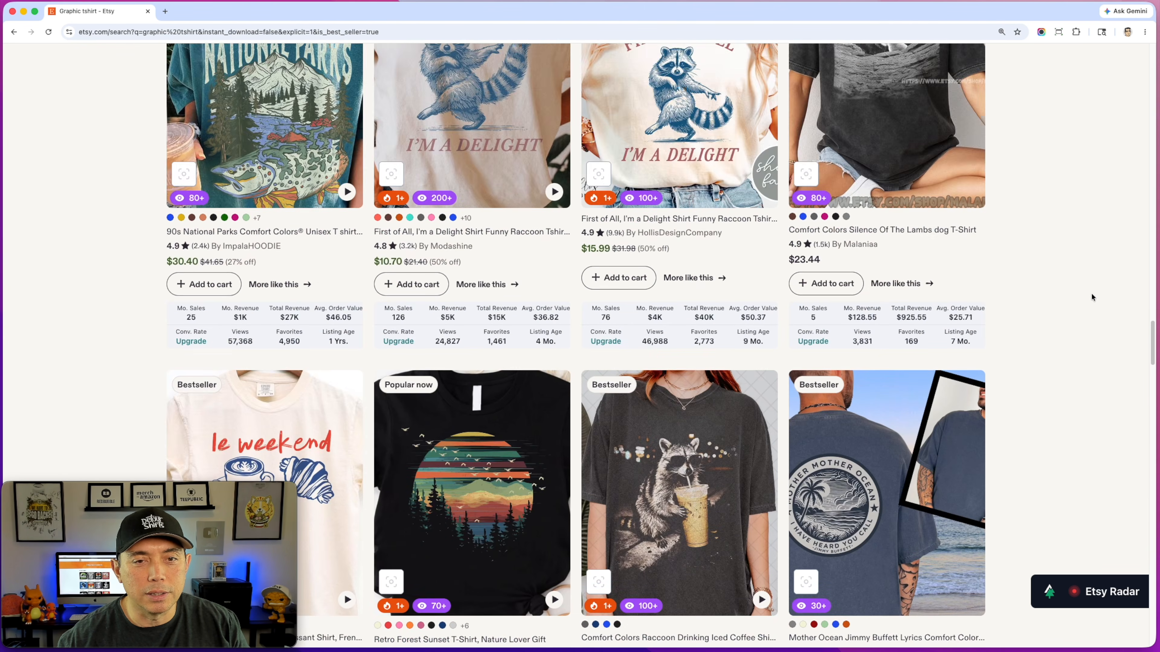
scroll(1091, 297, "up", 5)
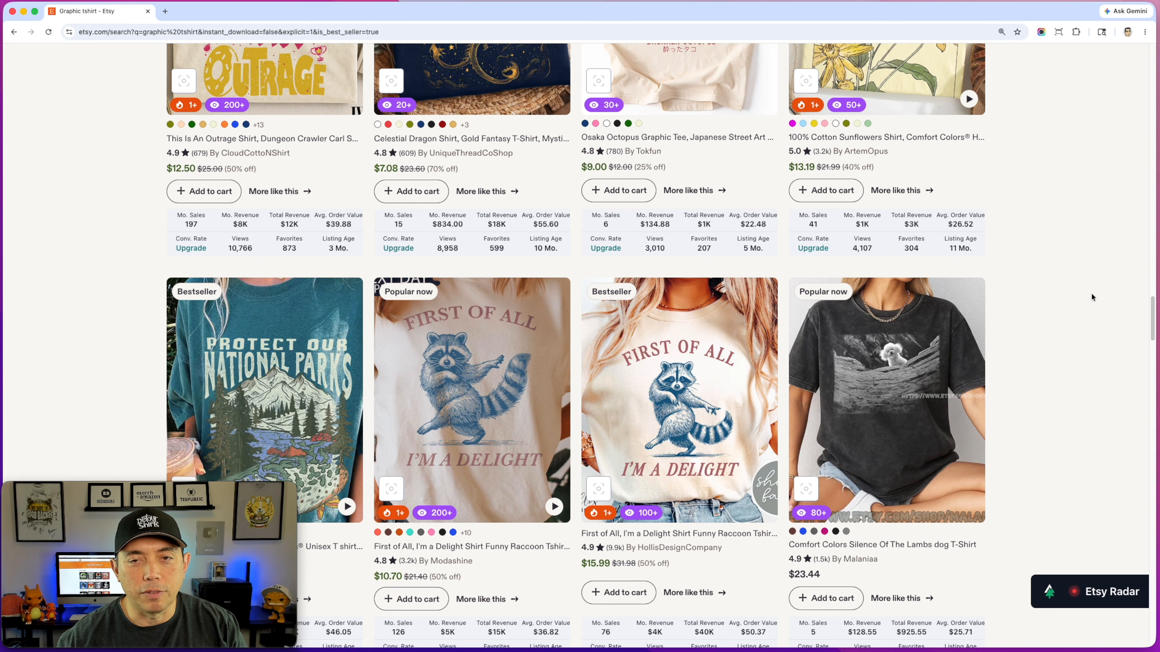
scroll(1091, 297, "up", 15)
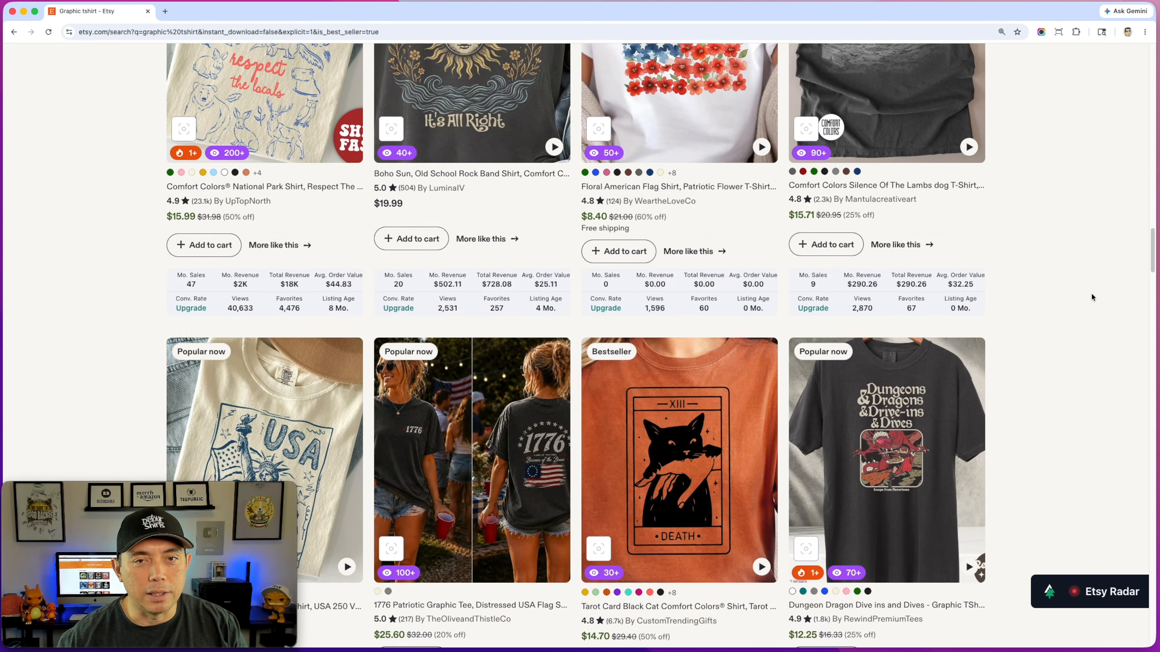
scroll(1090, 296, "up", 5)
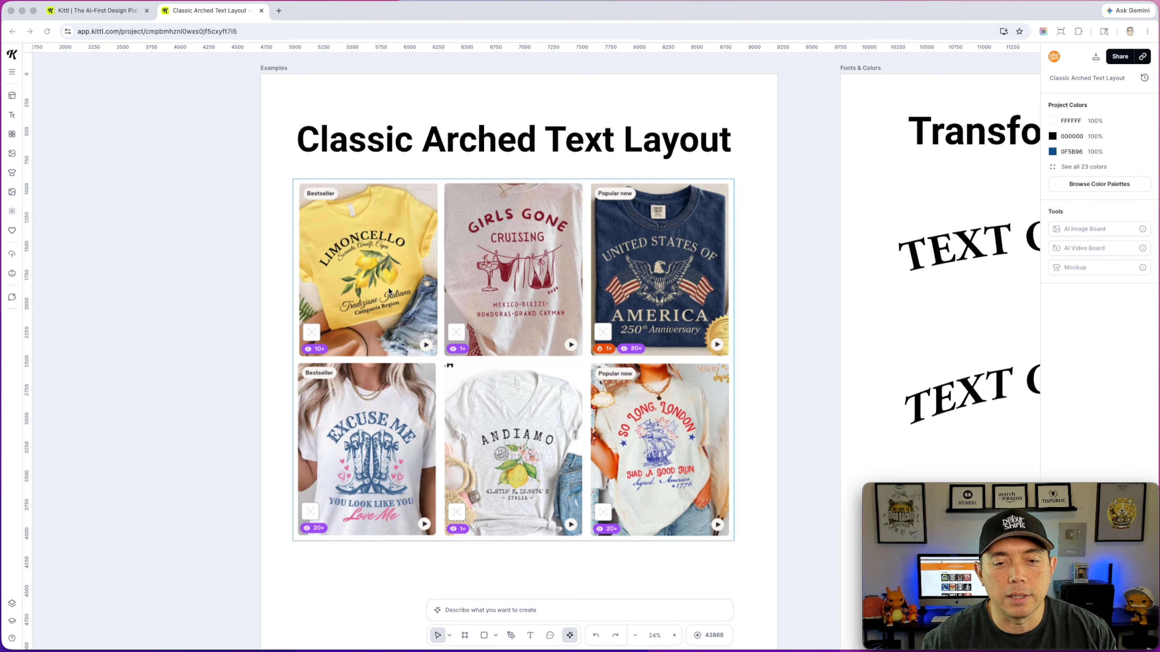
In Kittl's Classic Arched Text Layout project, examine the example shirts and inspect the circle path of the TEXT ON A CIRCLE sample
scroll(508, 395, "up", 5)
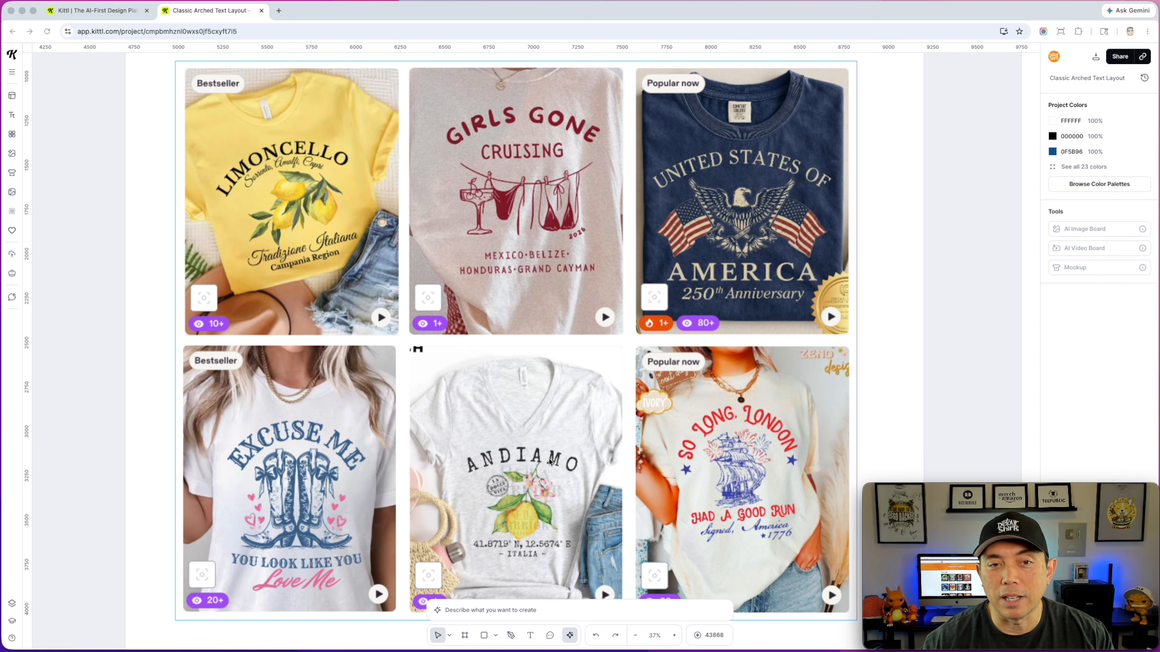
scroll(889, 317, "down", 5)
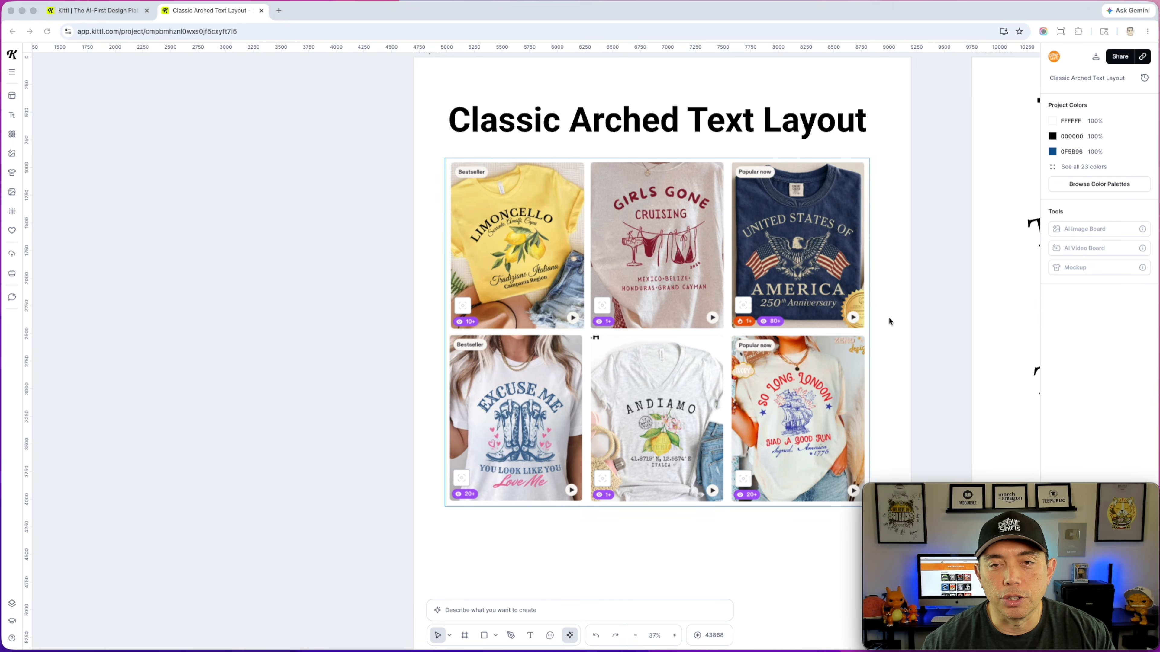
scroll(905, 248, "right", 10)
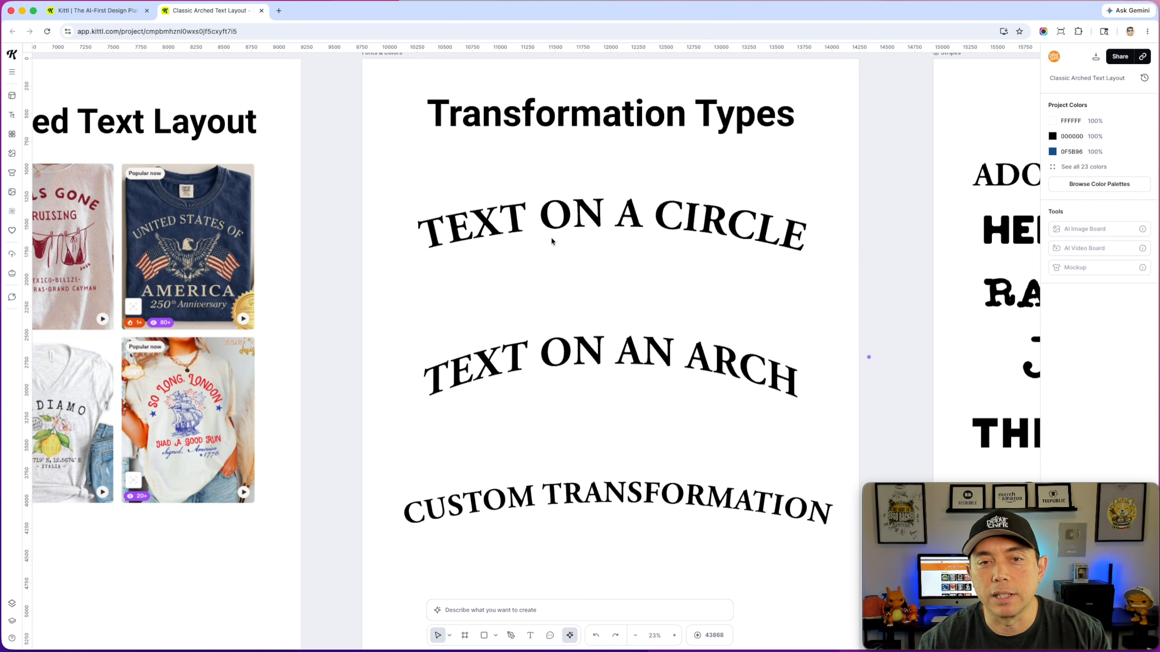
left_click(645, 216)
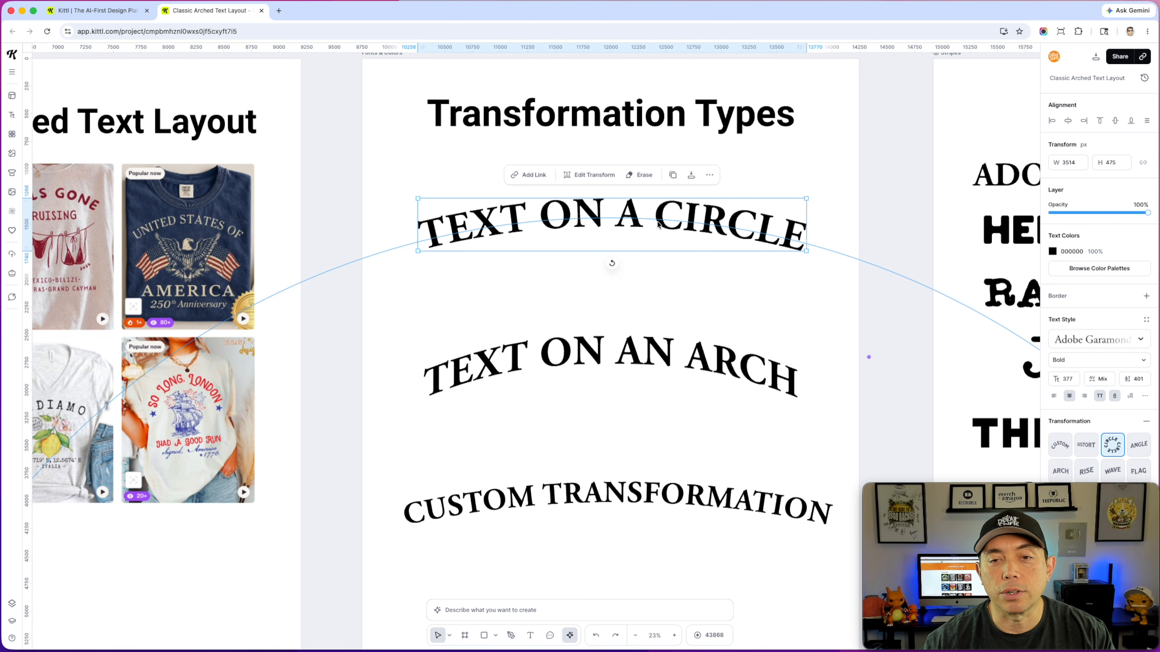
scroll(424, 278, "down", 10)
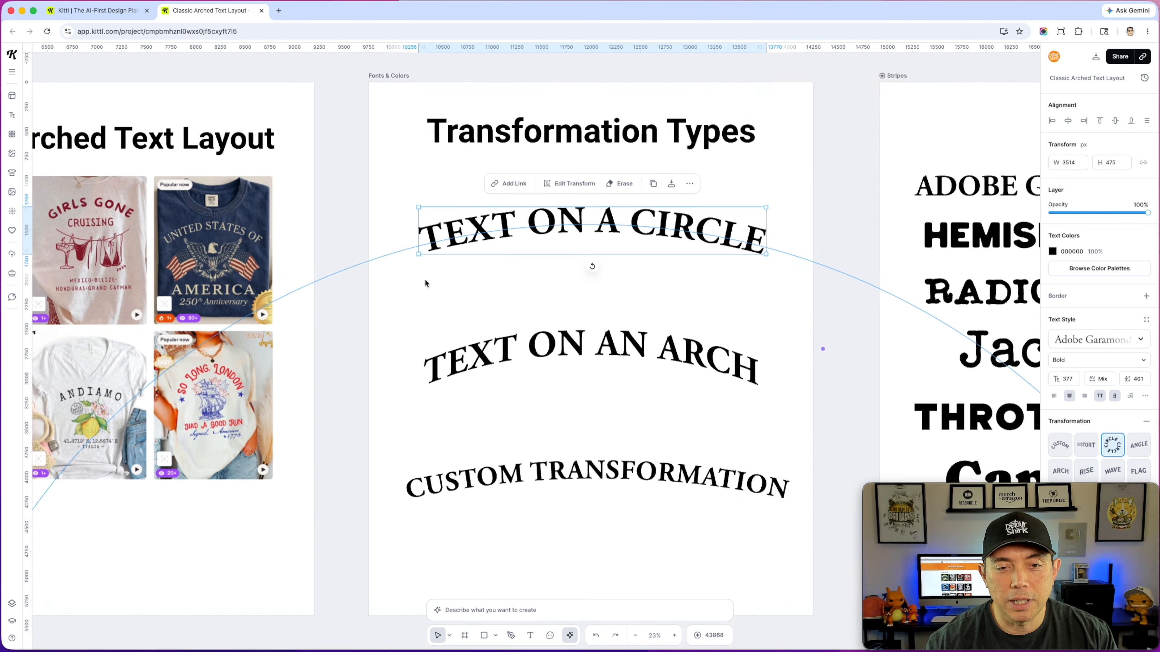
scroll(424, 278, "down", 2)
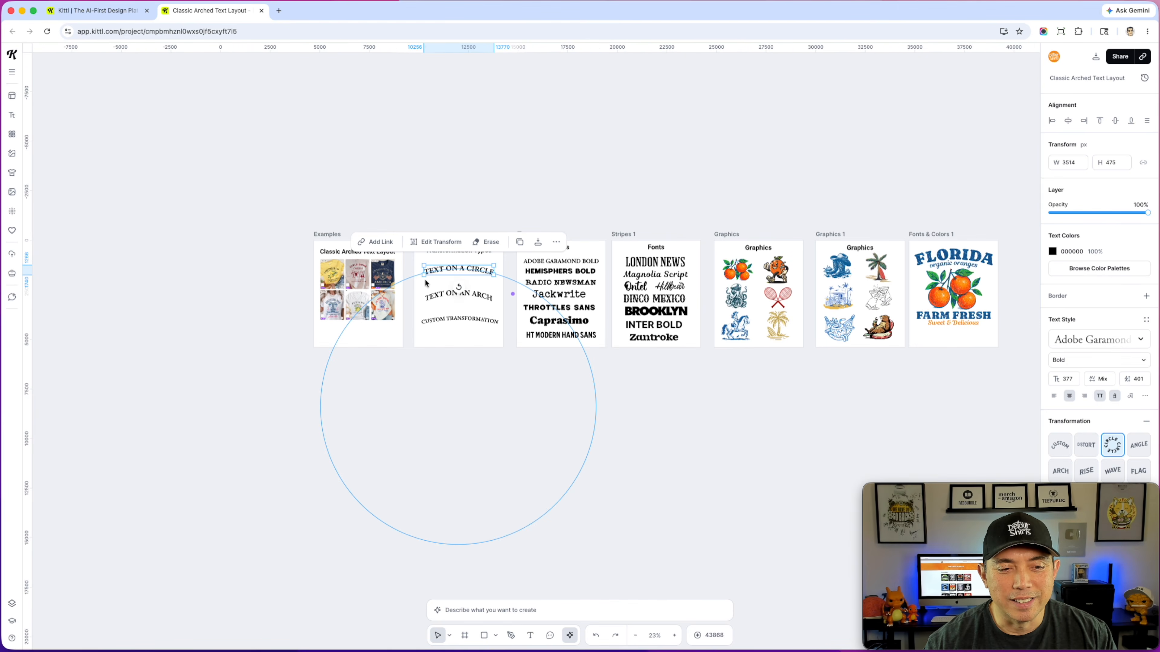
scroll(424, 278, "up", 5)
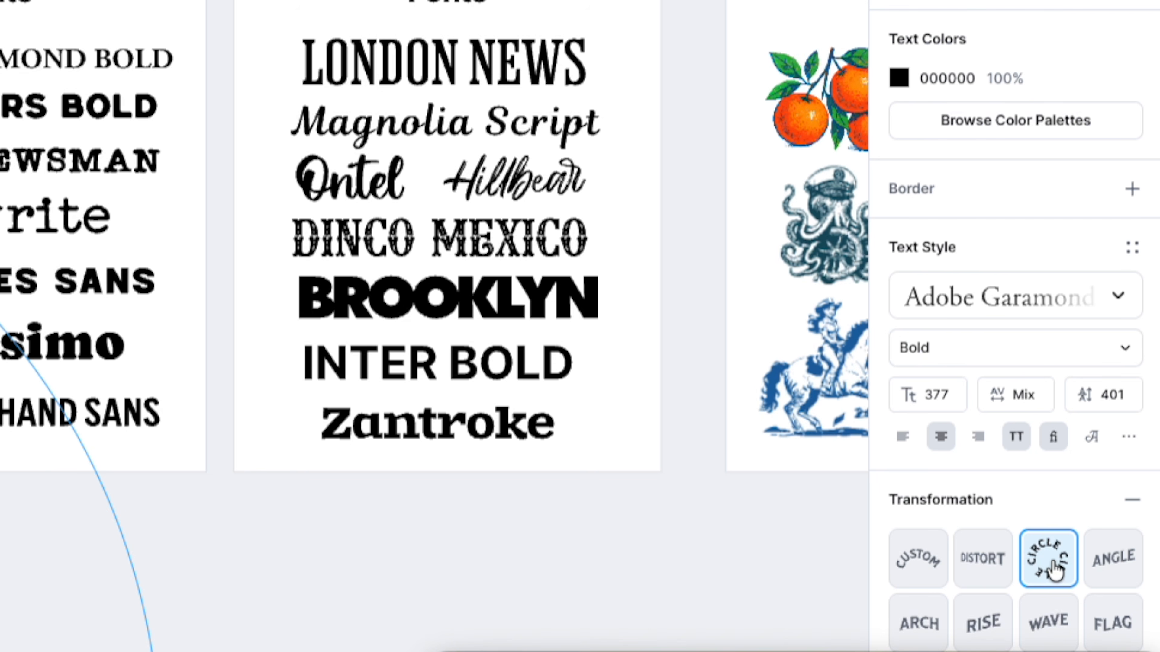
left_click(487, 168)
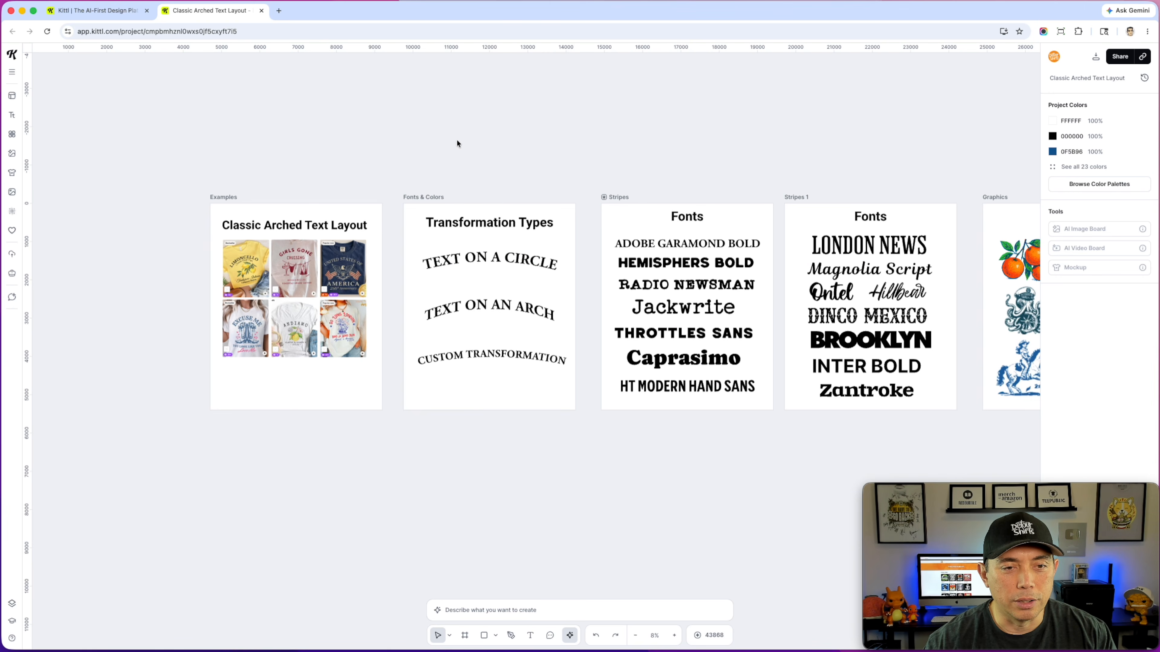
Duplicate the "Transformation Types" heading into the empty space above the artboards and apply the Circle transformation to the copy
left_click_drag(458, 143, 572, 259)
left_click(611, 338)
left_click_drag(611, 338, 561, 101)
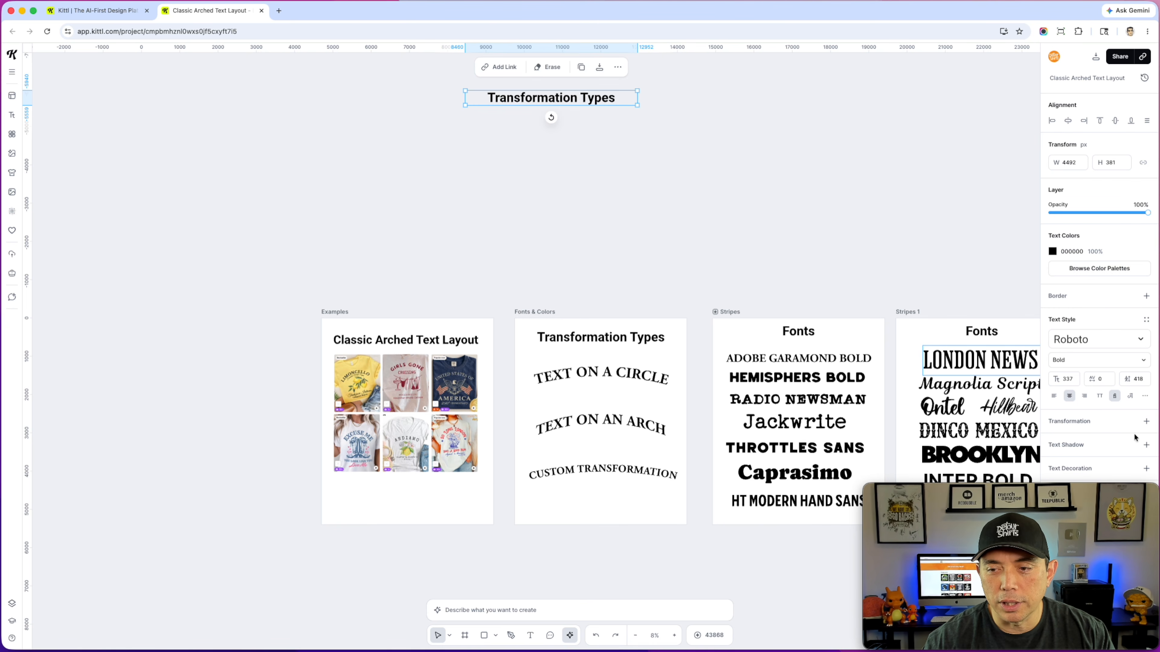
left_click(1146, 423)
left_click(1113, 445)
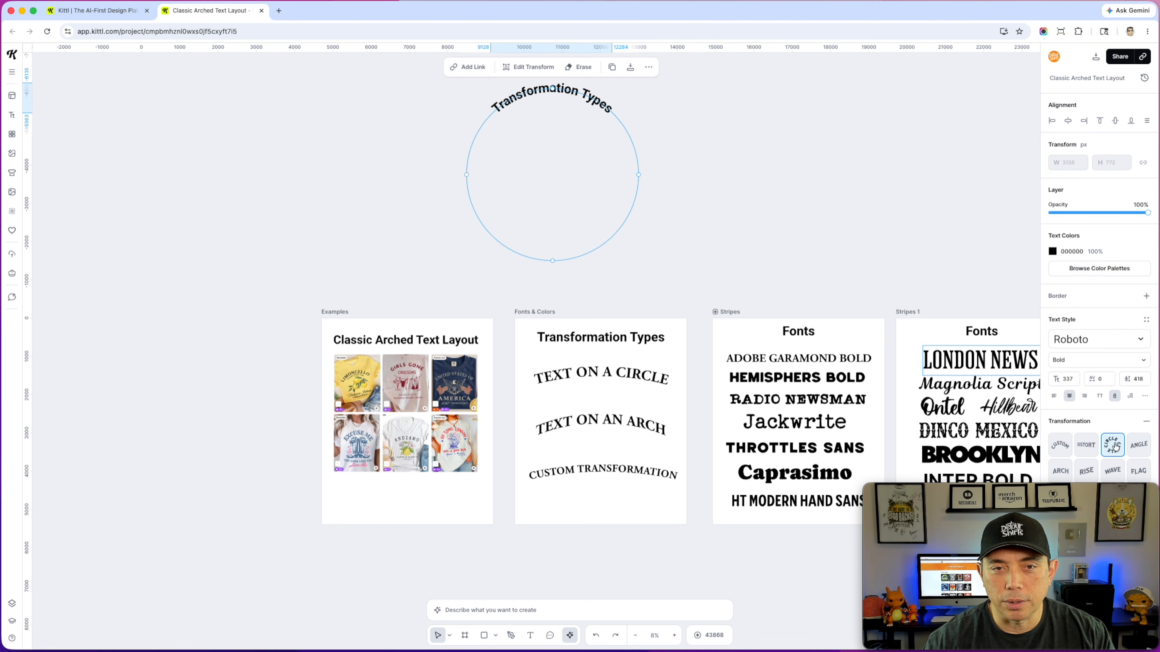
left_click(657, 110)
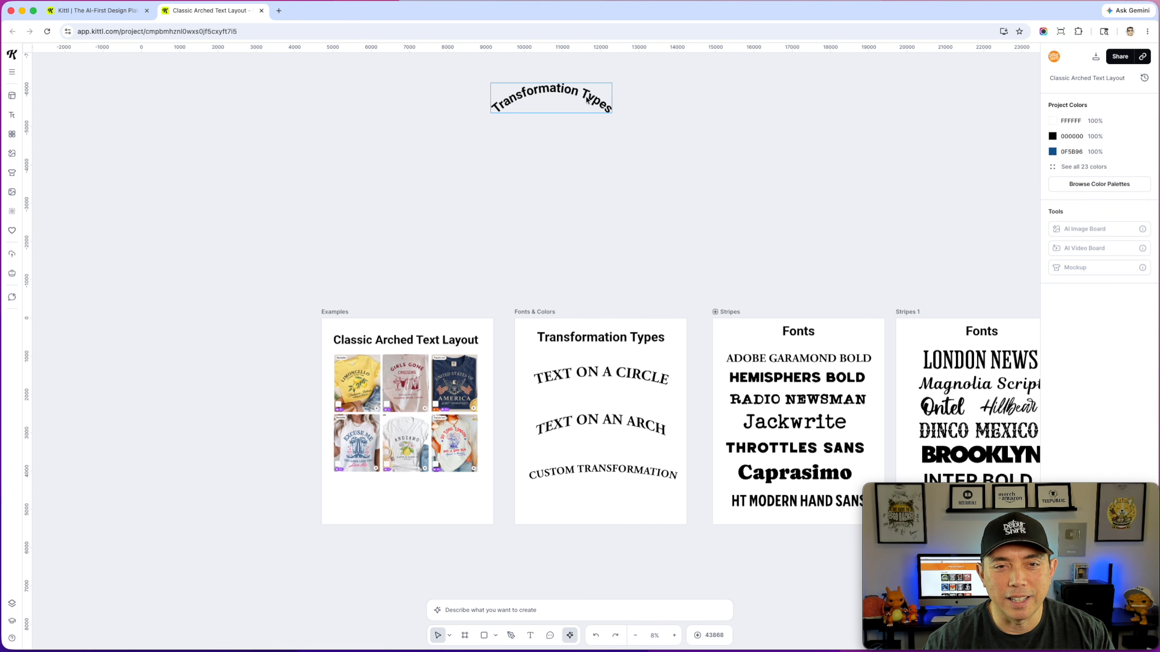
Set the font size of the circular "Transformation Types" text to 500
left_click(588, 101)
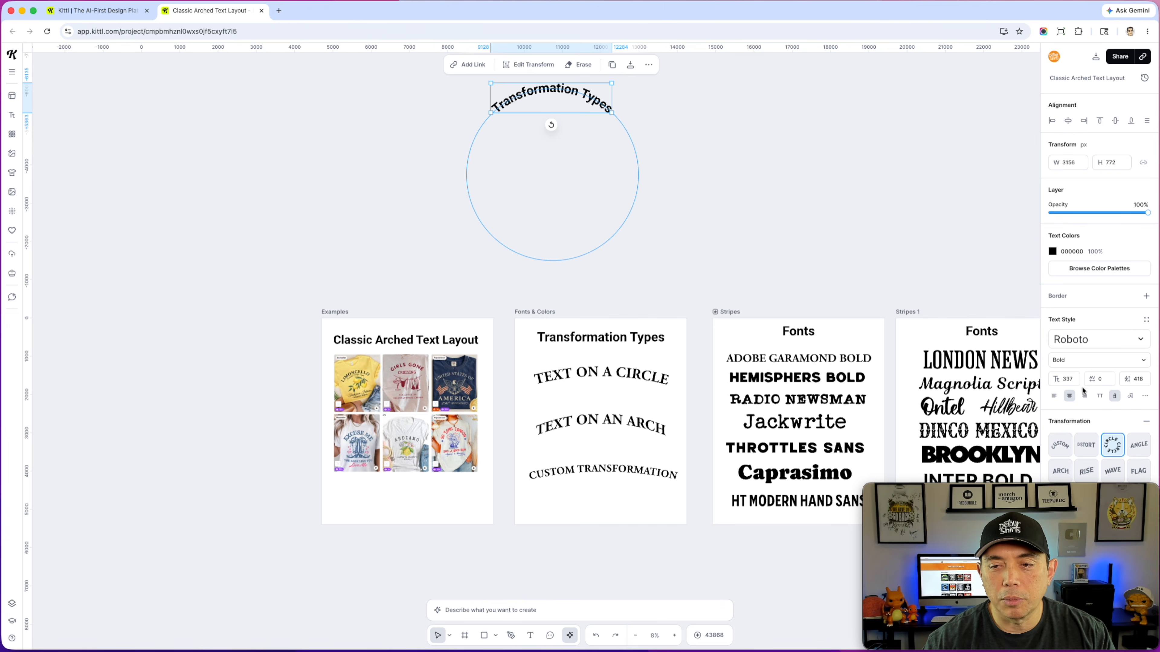
left_click(1066, 378)
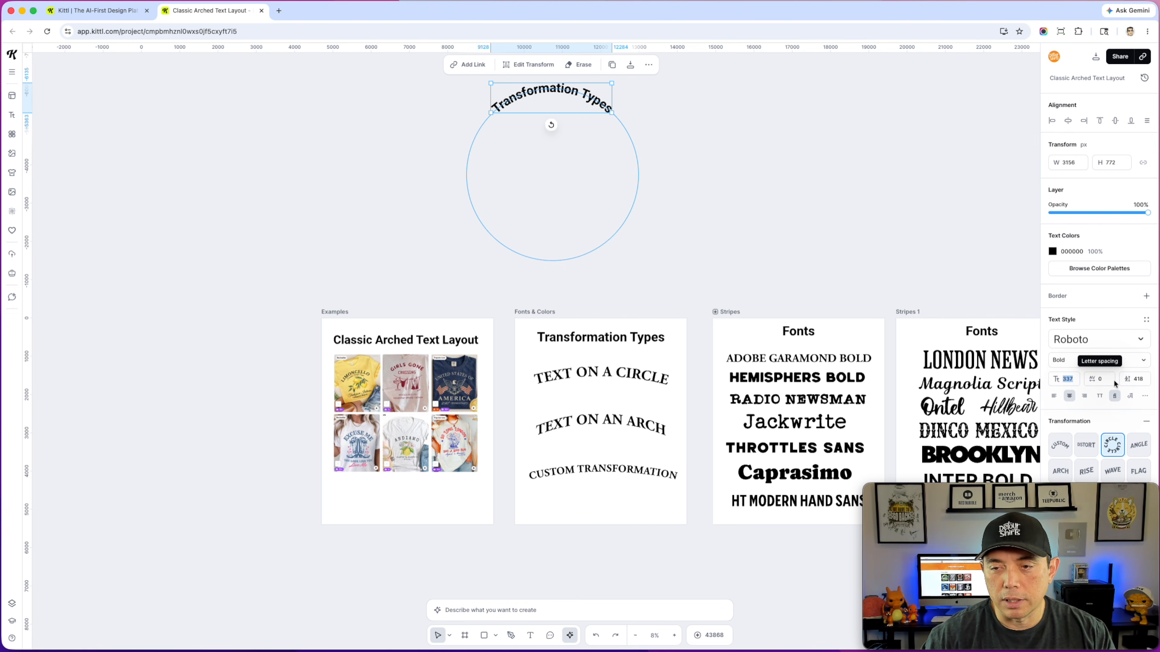
type("500")
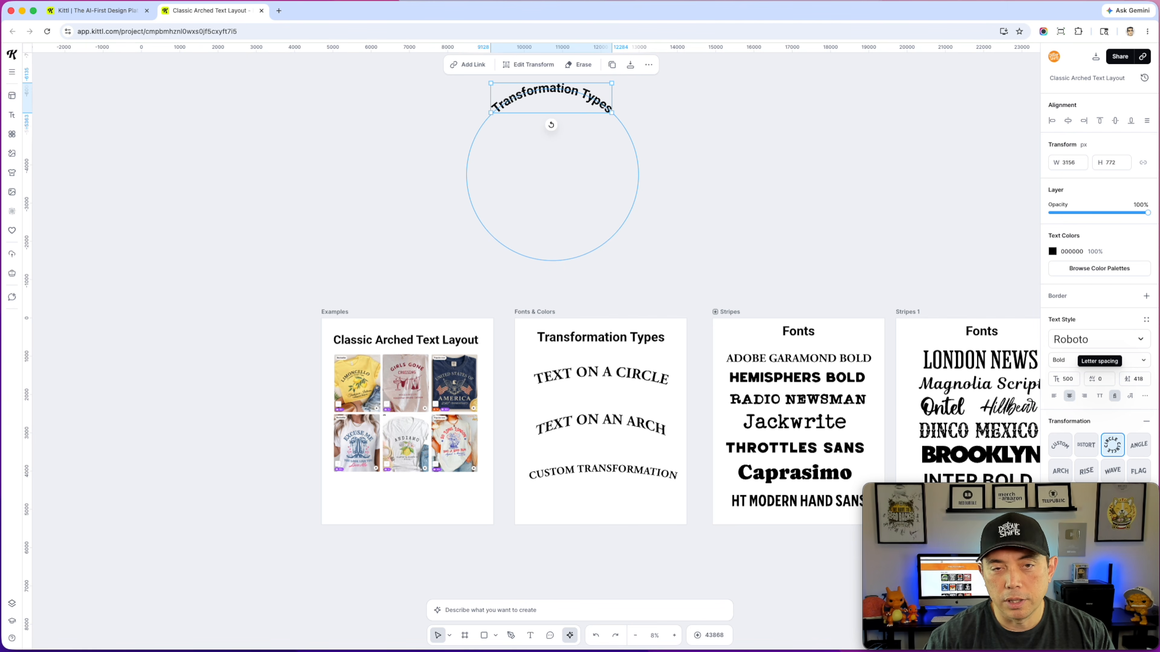
key("Return")
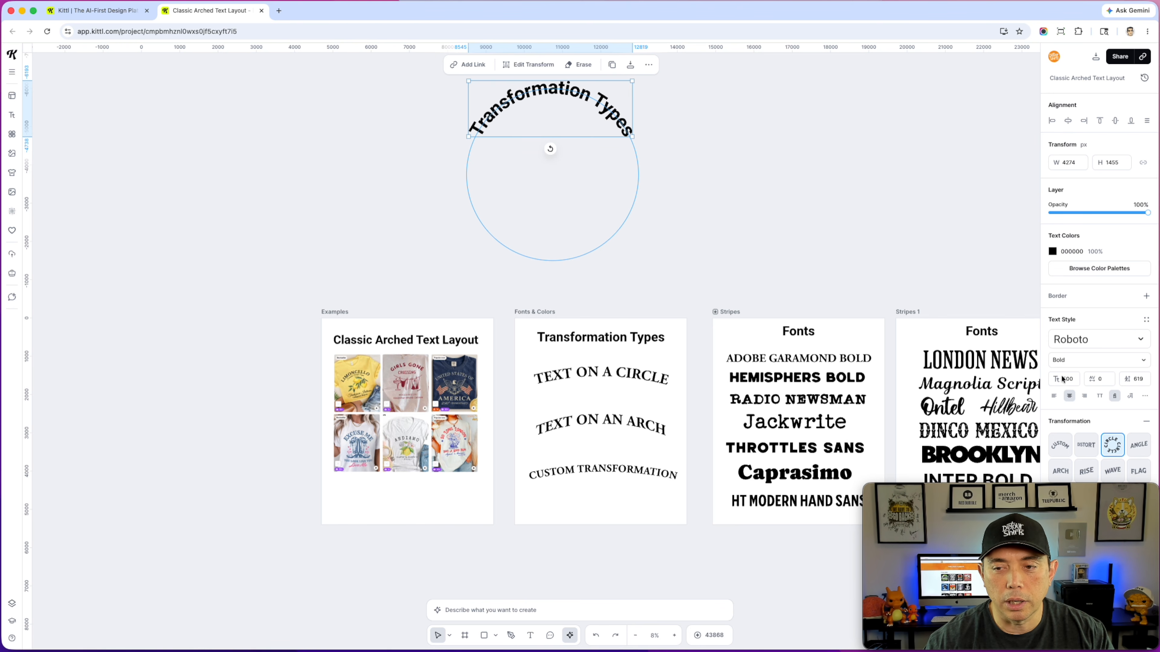
Set the font size of the circular "Transformation Types" text to 200 and view its curve up close
type("20")
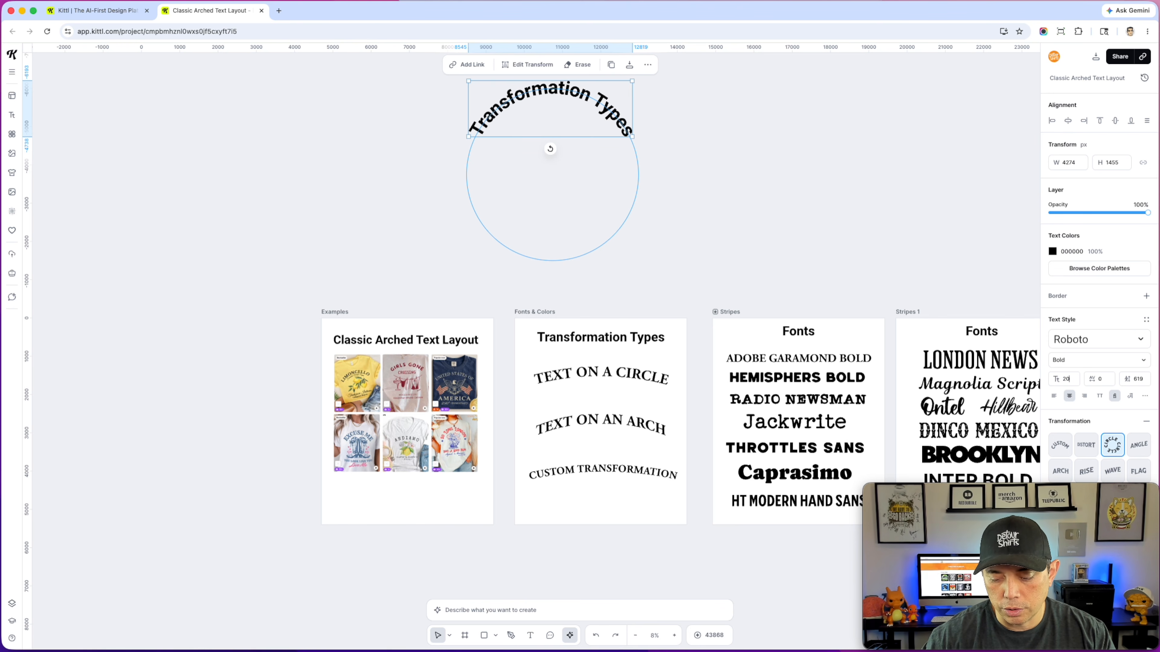
type("0")
key("Return")
left_click(729, 162)
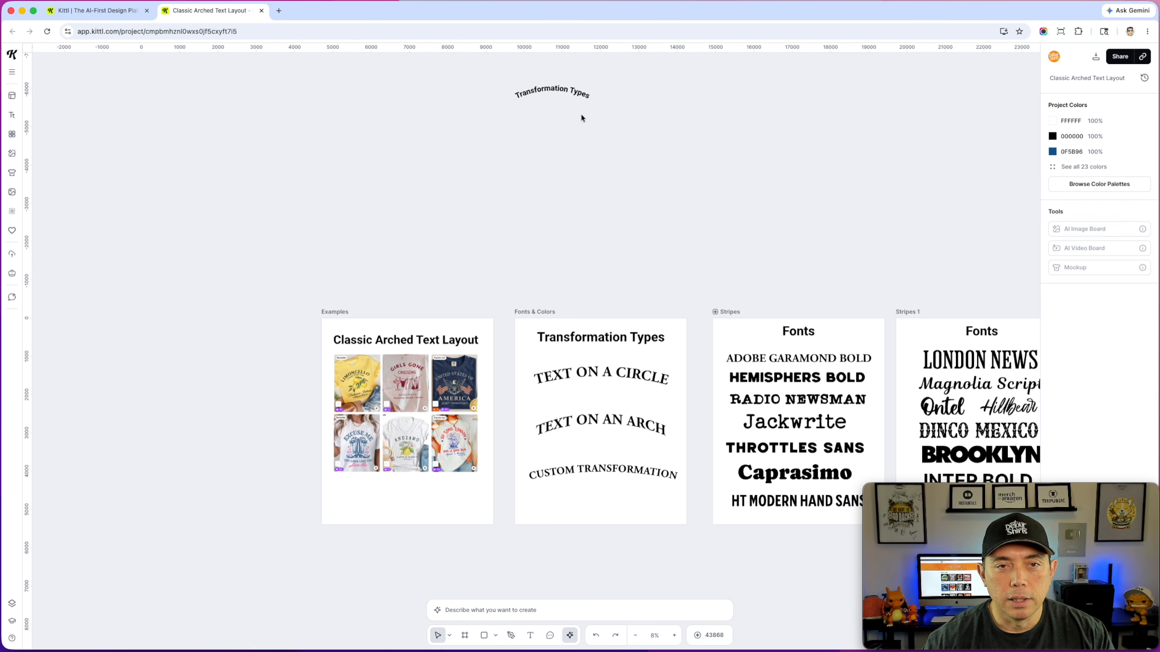
scroll(570, 111, "up", 10)
scroll(629, 182, "up", 5)
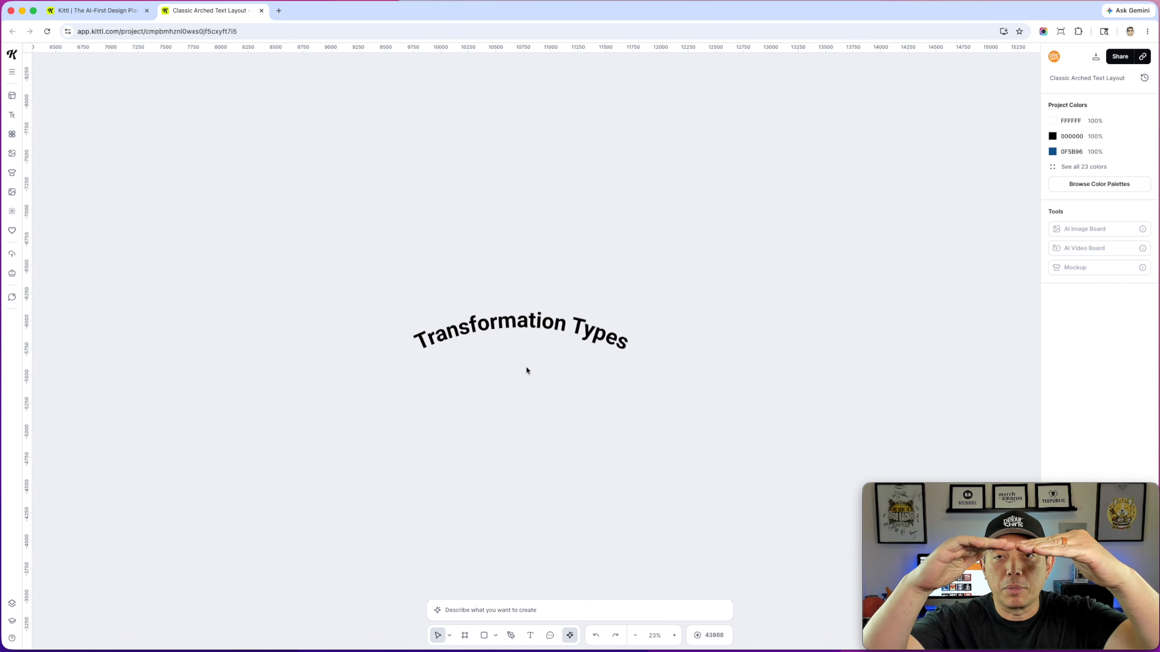
Increase the font size of the circular "Transformation Types" text so it wraps further around its circle
scroll(567, 334, "down", 2)
scroll(567, 335, "down", 8)
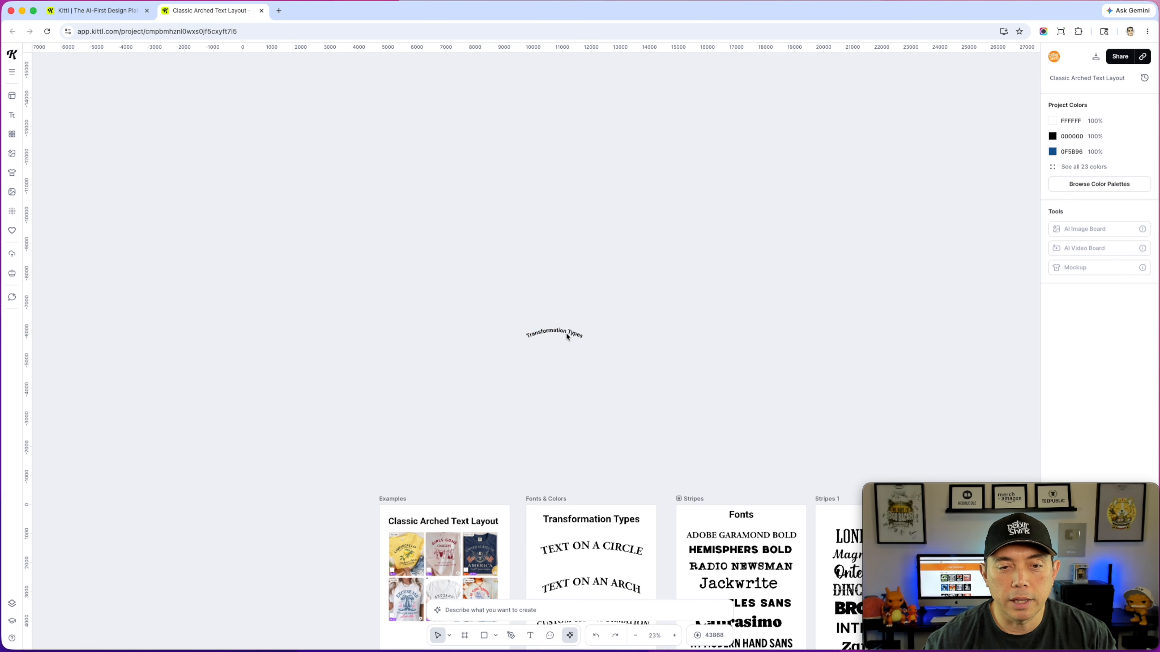
left_click(576, 333)
mouse_move(585, 325)
left_mouse_down()
mouse_move(676, 308)
mouse_move(592, 309)
mouse_move(665, 303)
mouse_move(569, 321)
mouse_move(726, 298)
mouse_move(575, 317)
mouse_move(581, 323)
left_mouse_up()
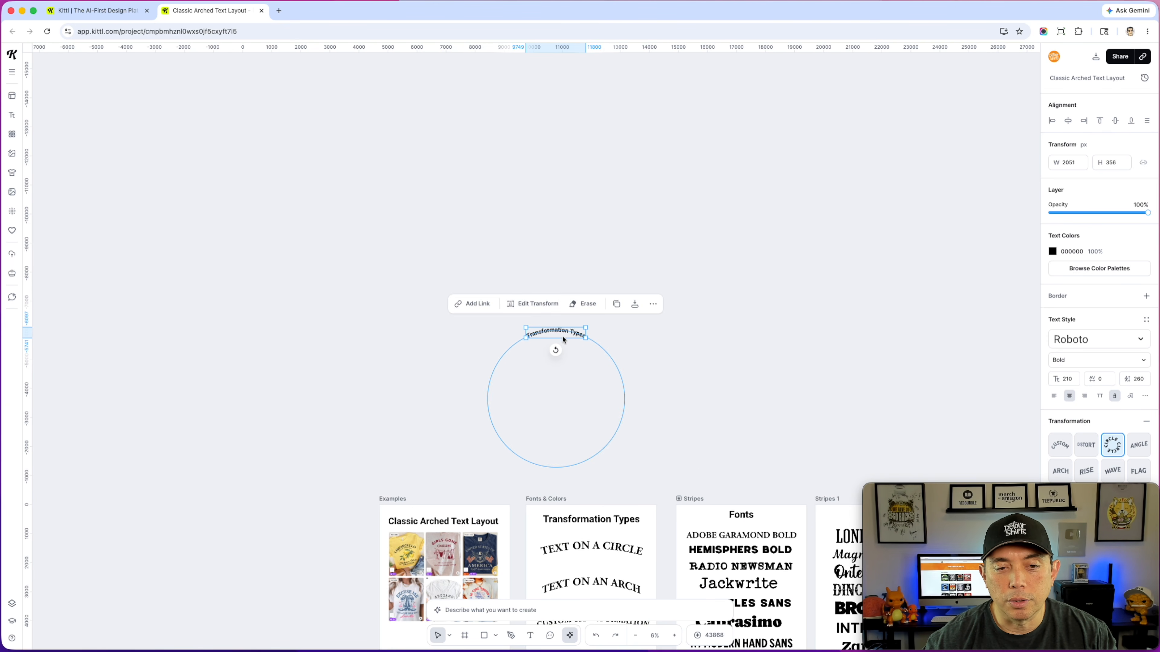
scroll(564, 339, "up", 3)
double_click(564, 327)
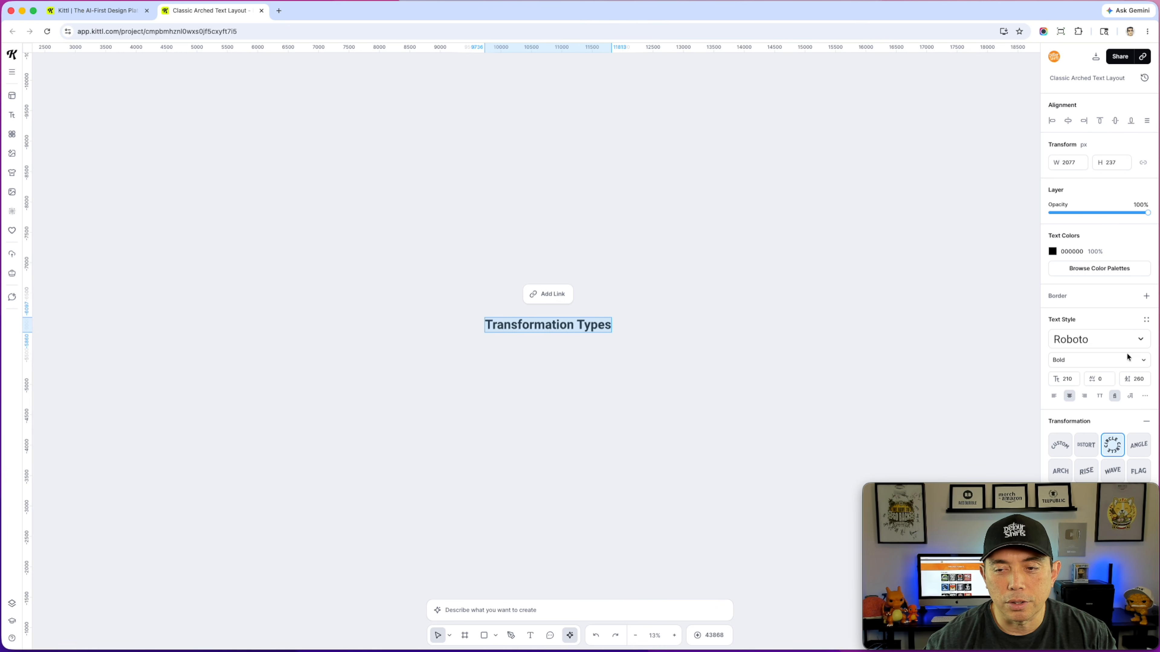
left_click(1065, 378)
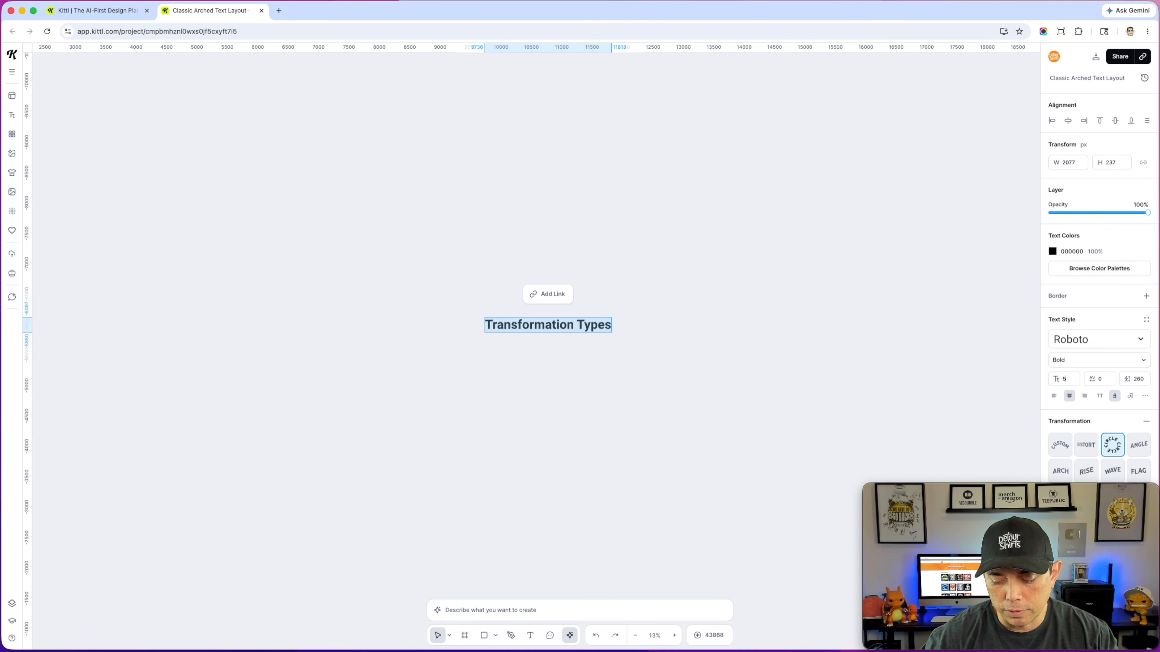
key("Return")
left_click(699, 218)
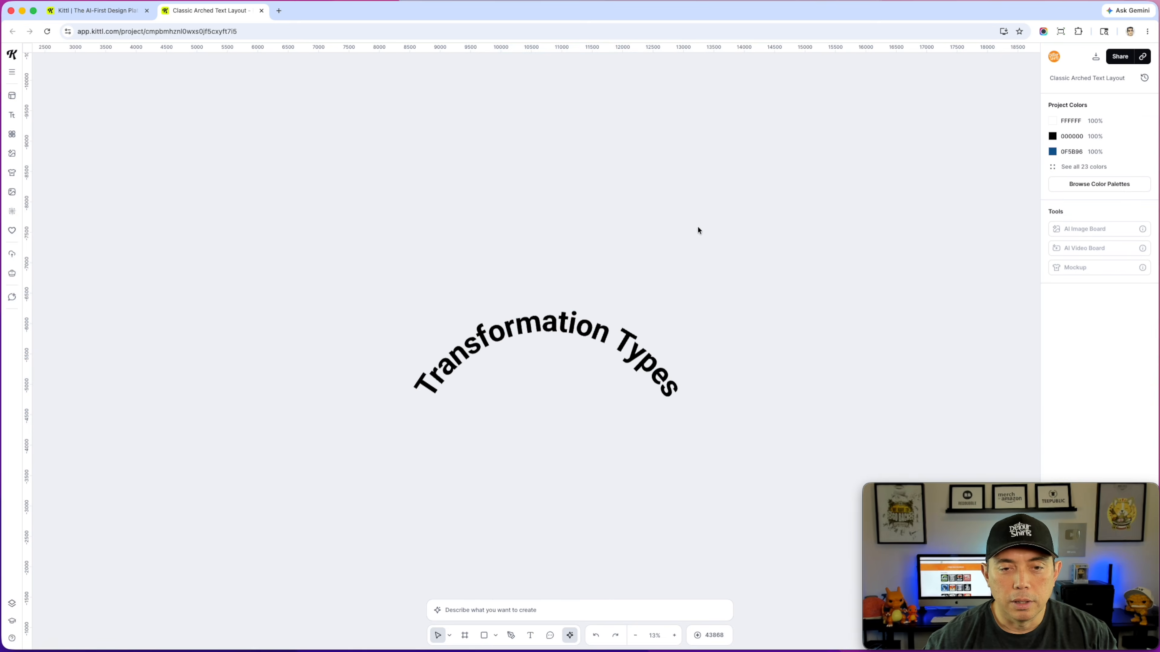
Examine how strongly the arched text curves on the example shirts in the Classic Arched Text Layout artboard
scroll(690, 366, "down", 3)
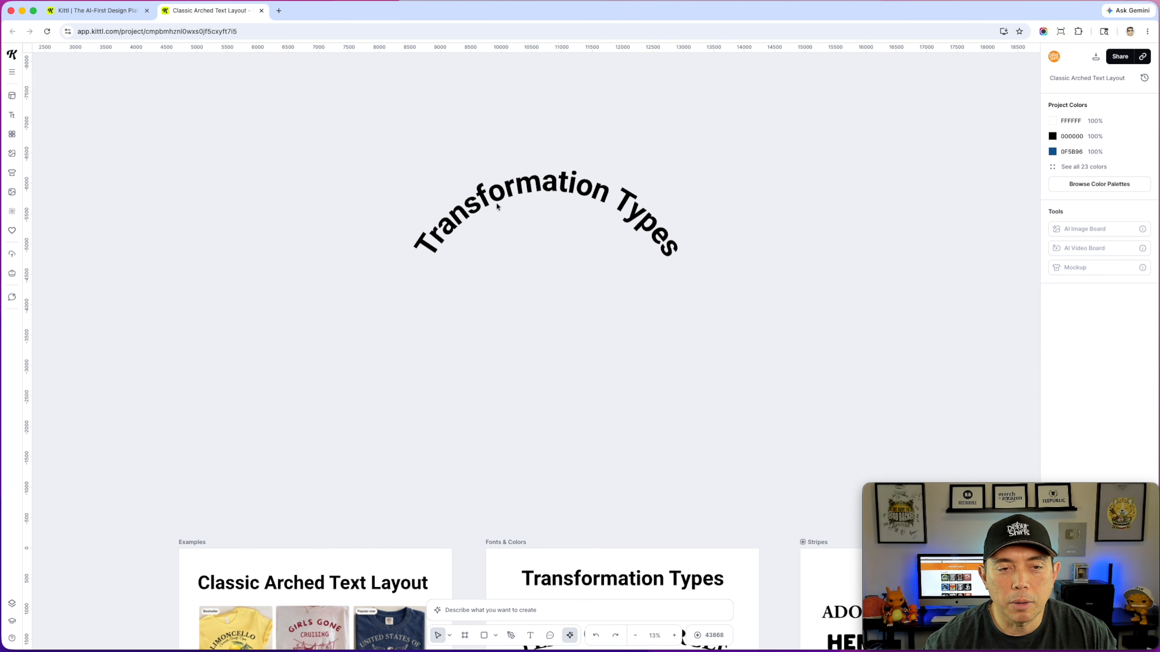
scroll(621, 311, "down", 3)
scroll(621, 311, "down", 5)
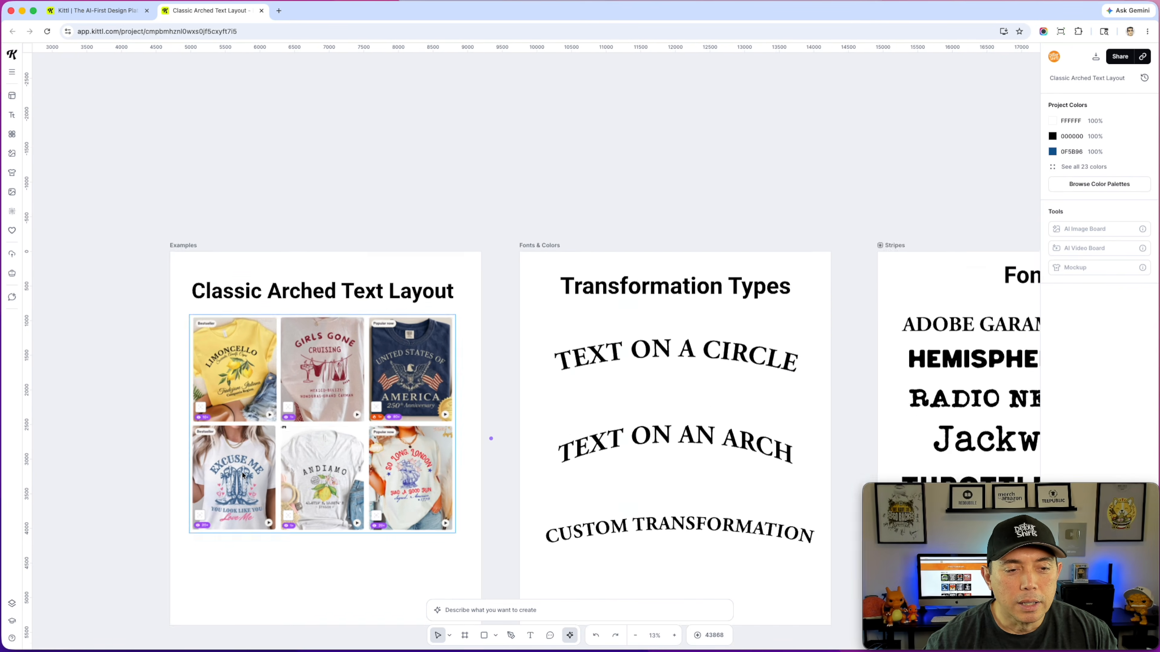
scroll(201, 326, "up", 5)
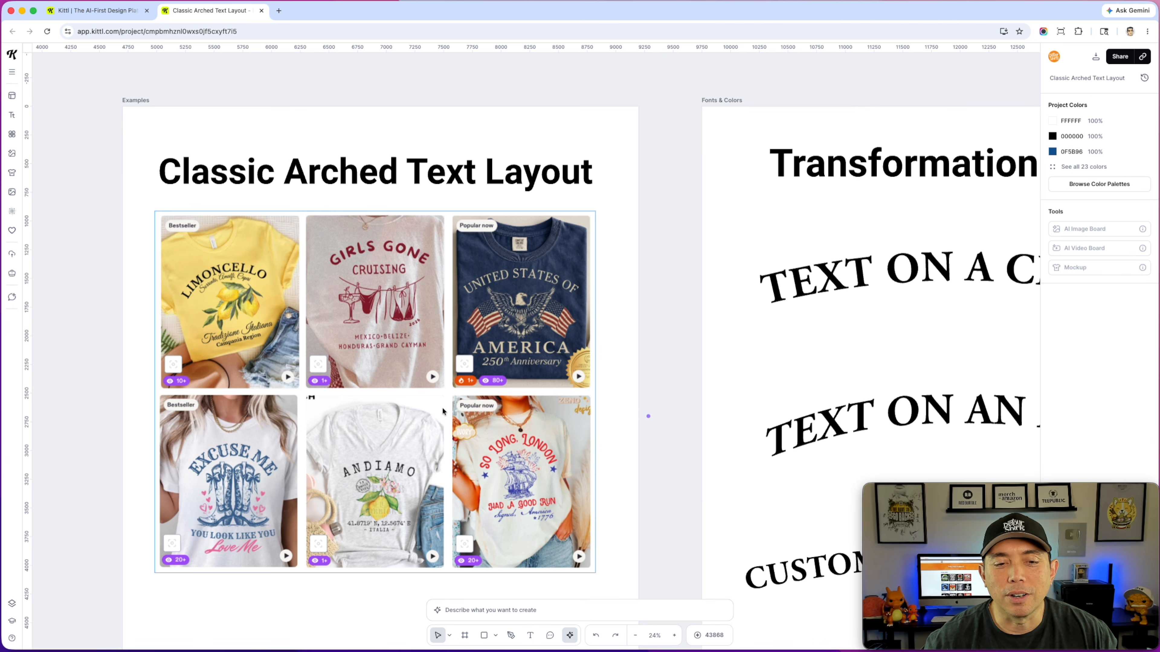
scroll(529, 475, "up", 5)
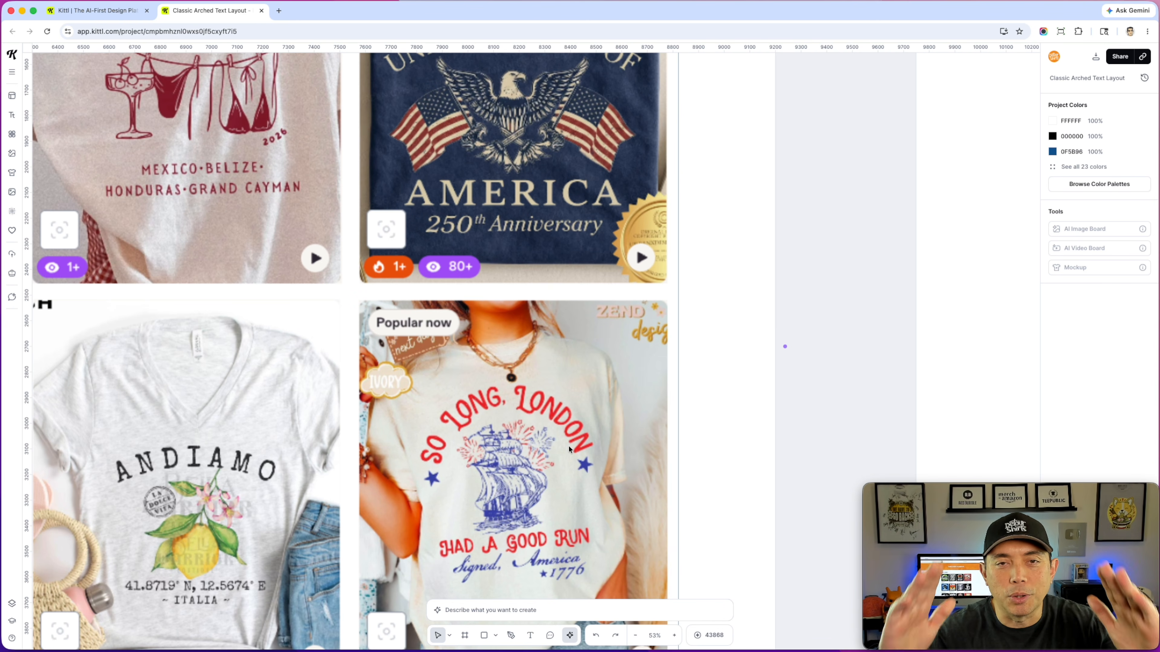
scroll(569, 449, "down", 4)
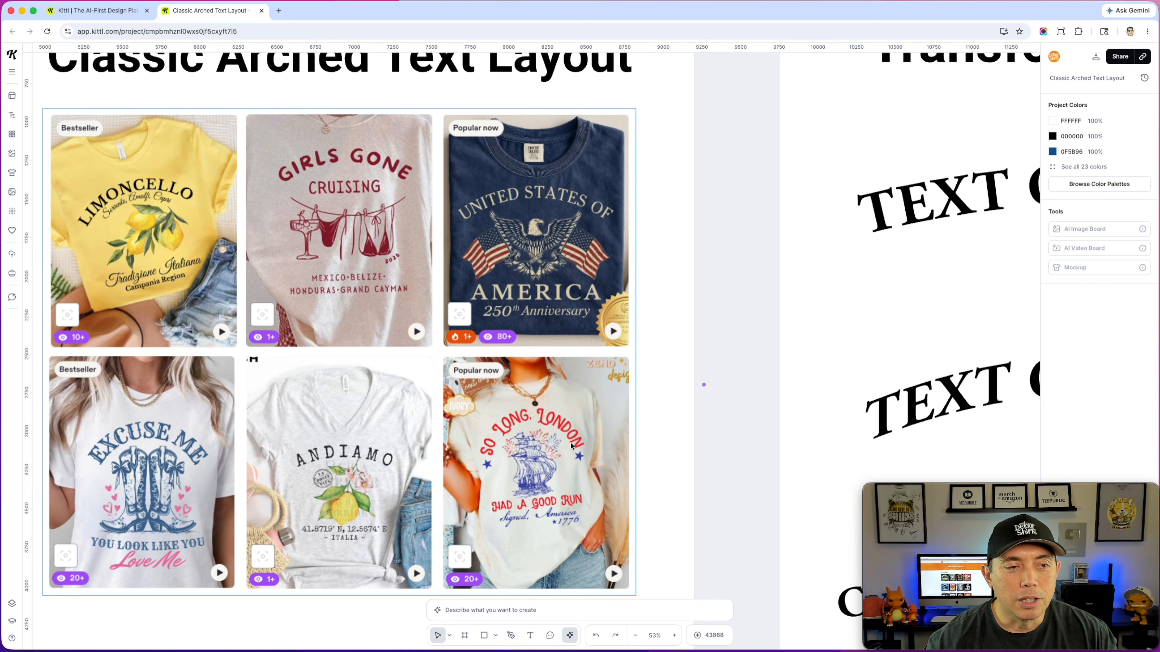
scroll(570, 445, "down", 1)
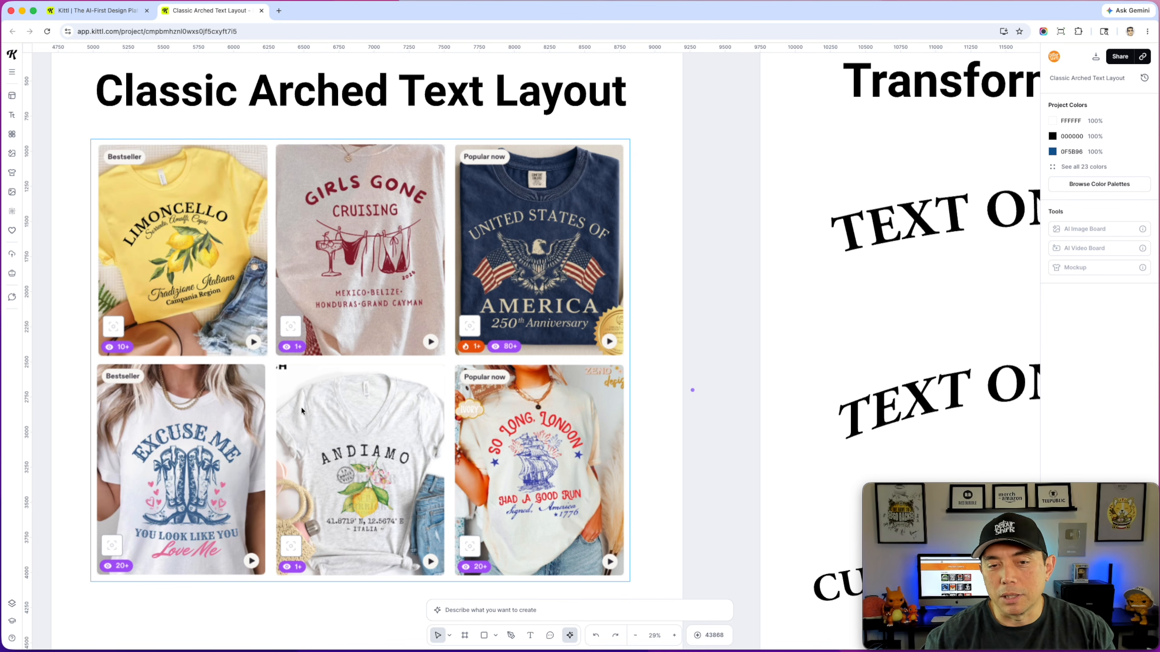
scroll(659, 367, "down", 6)
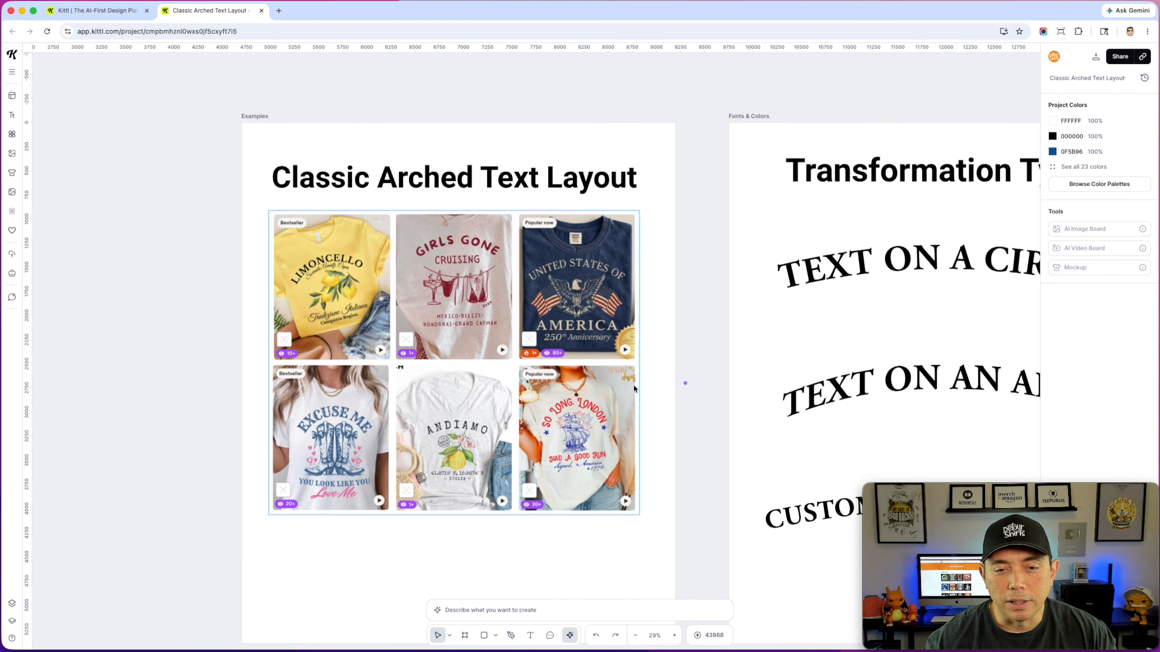
scroll(668, 212, "up", 5)
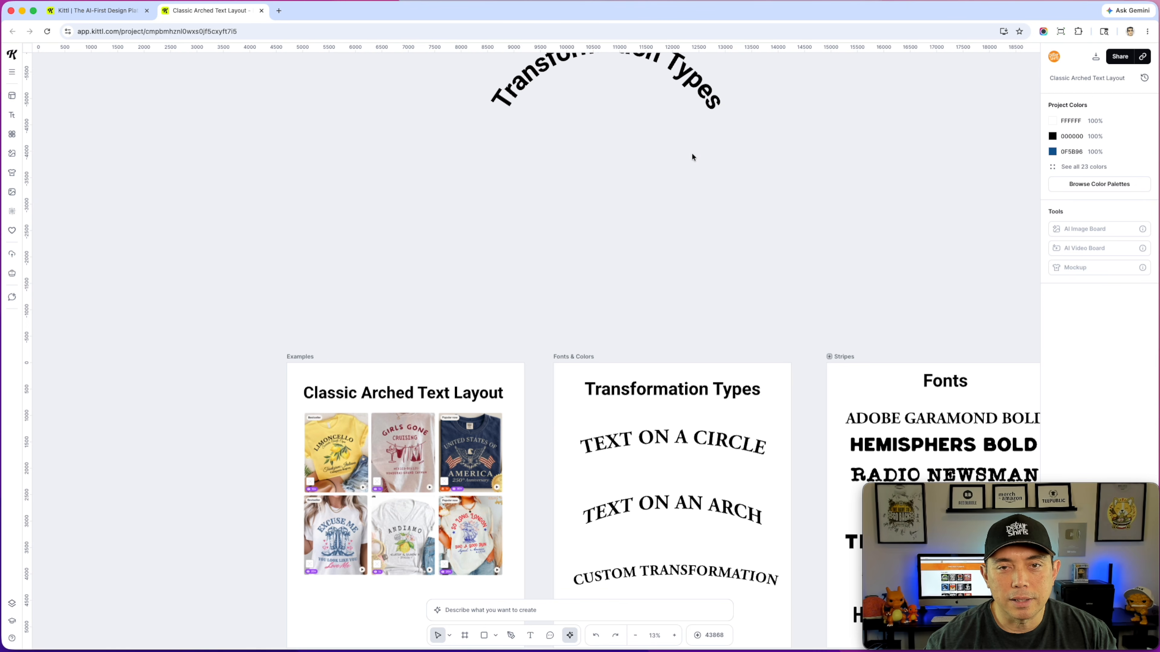
Delete the circular "Transformation Types" copy and inspect the TEXT ON A CIRCLE and TEXT ON AN ARCH samples
left_click(699, 69)
key("Delete")
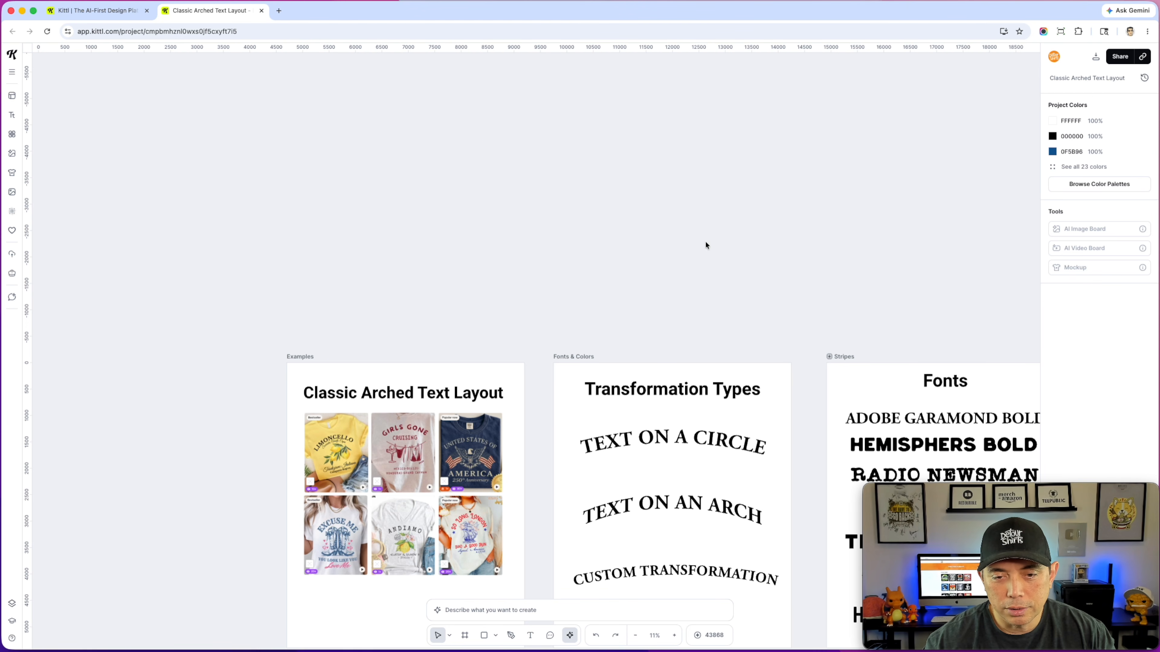
left_click(693, 431)
scroll(704, 310, "down", 6)
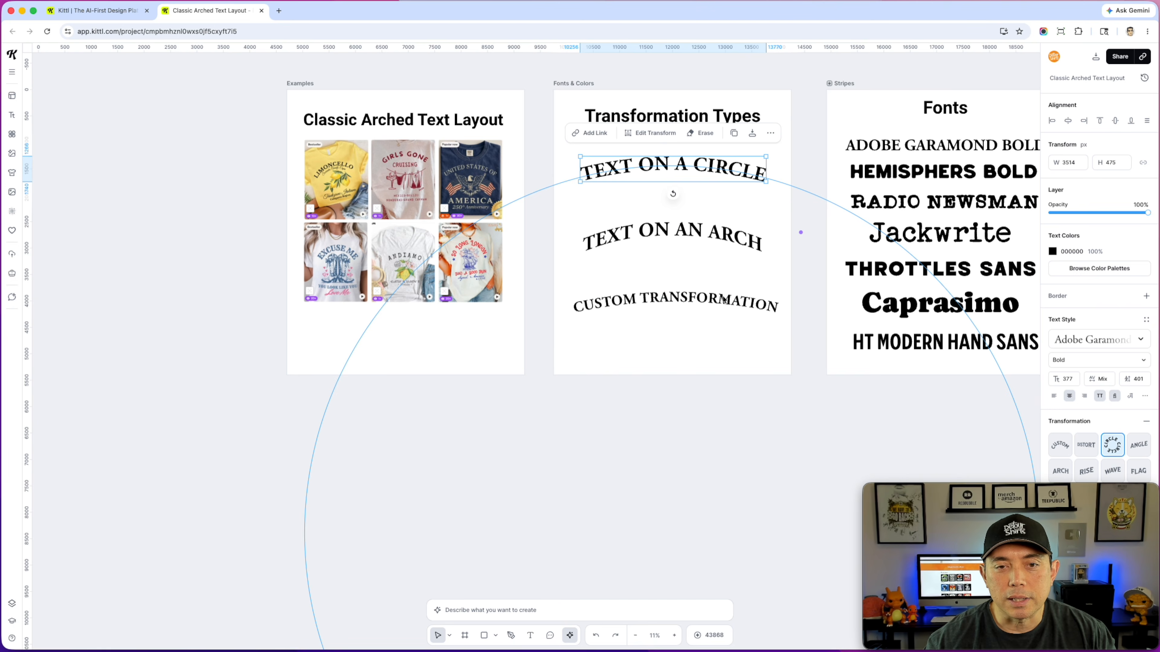
left_click(720, 235)
scroll(697, 345, "up", 4)
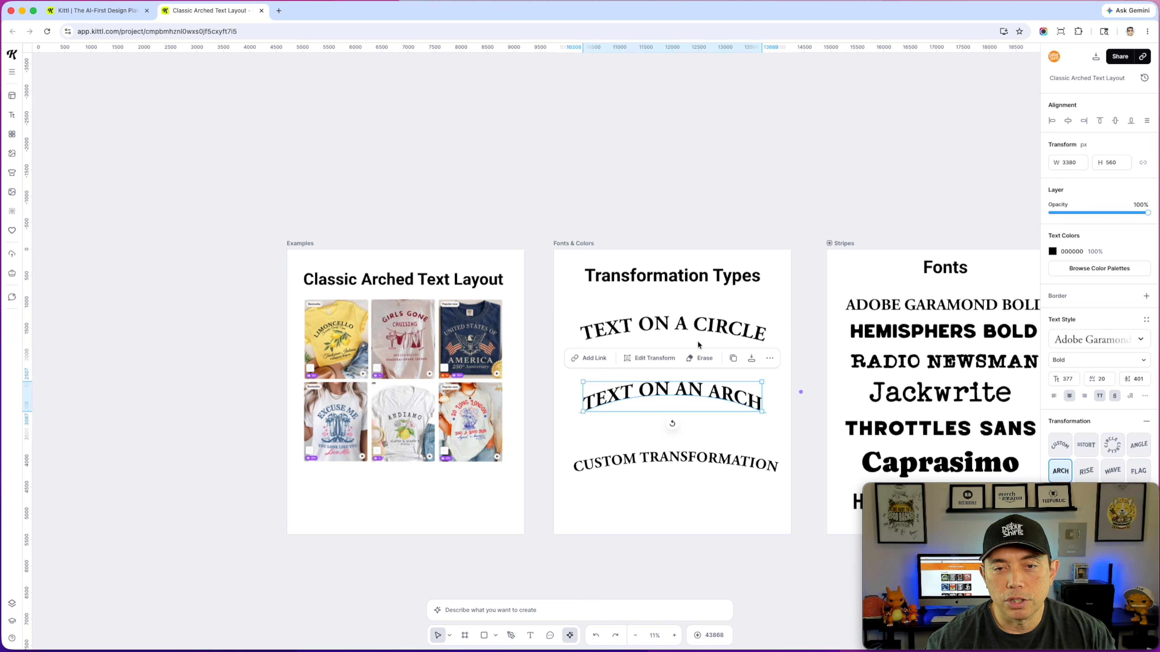
Duplicate the "Transformation Types" heading into the space above its artboard and apply the Arch transformation to the copy
left_click(669, 103)
left_click_drag(684, 280, 674, 155)
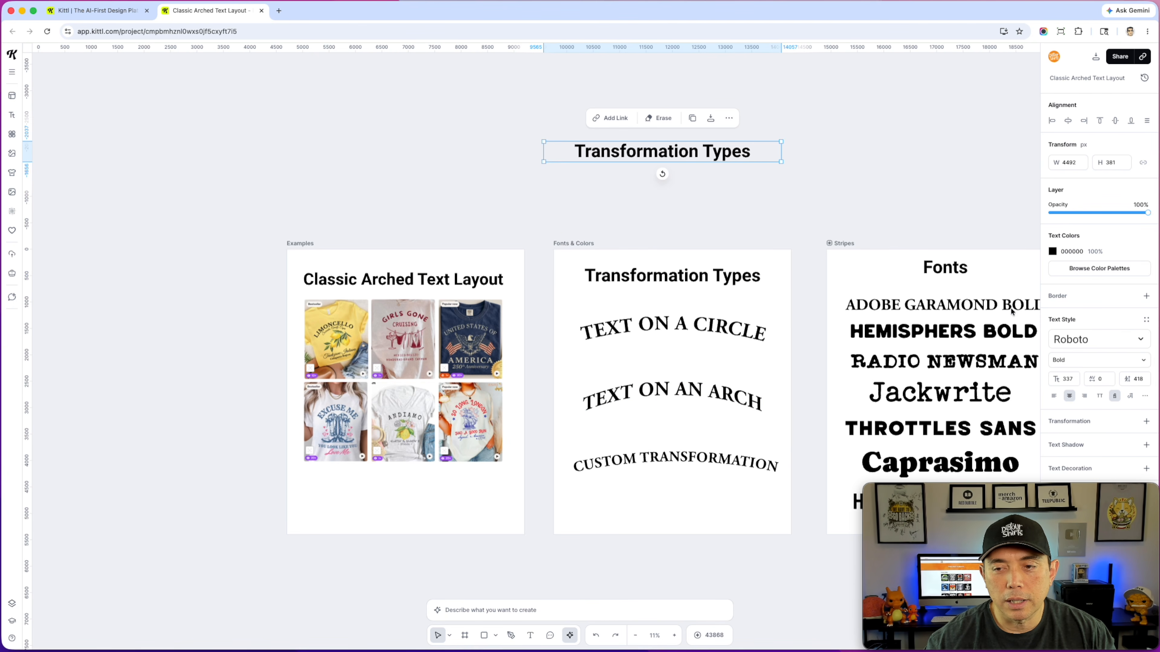
left_click(1146, 421)
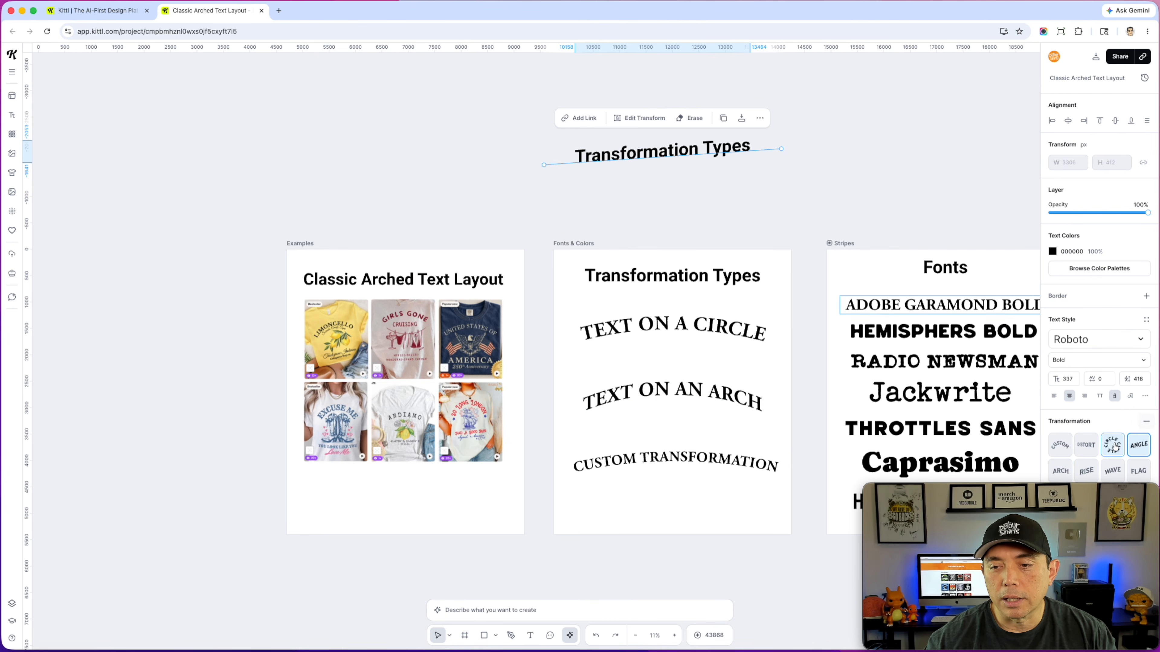
left_click(1060, 472)
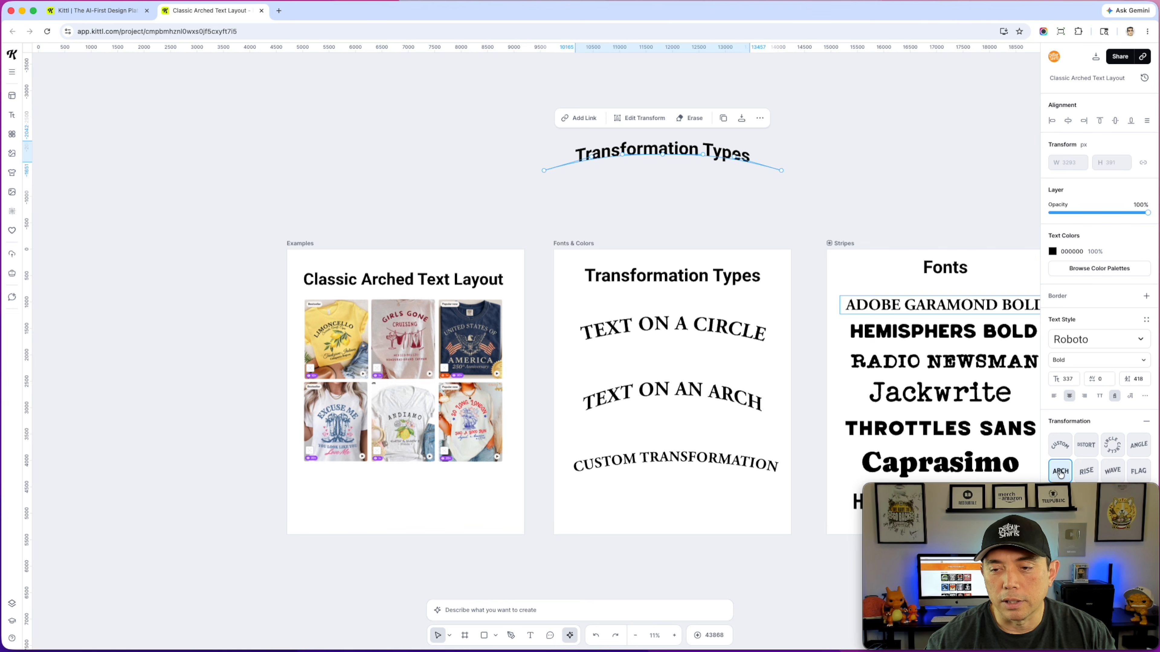
left_click_drag(1071, 482, 207, 484)
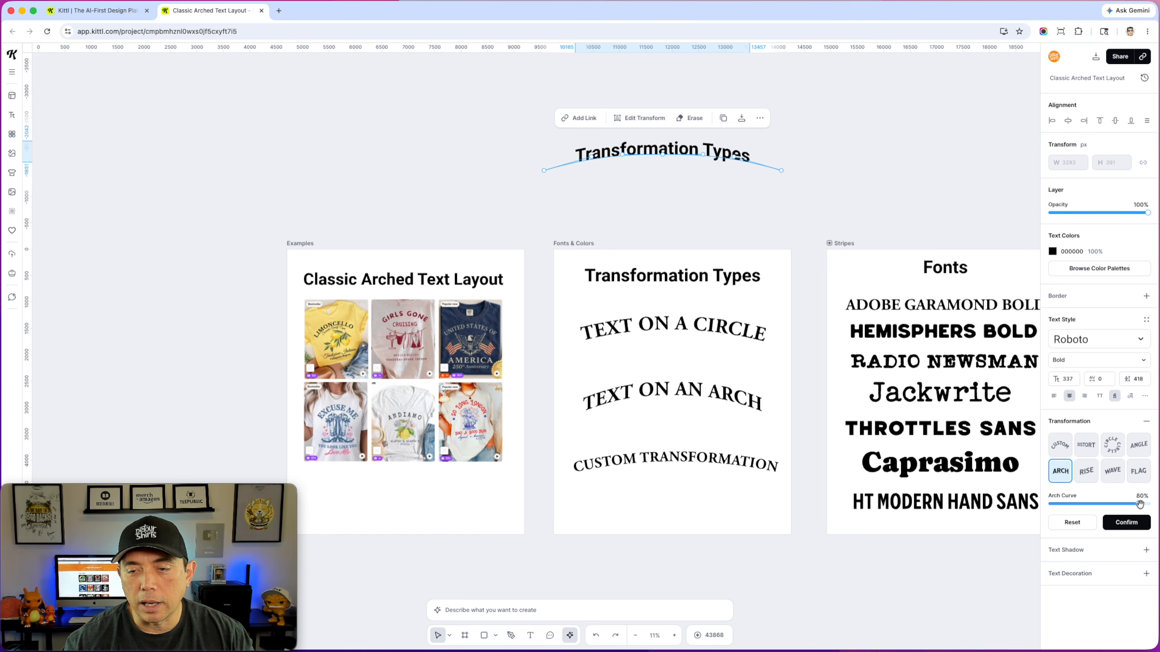
Set the arched copy's Arch Curve to 100% and raise the midpoint of its path slightly
mouse_move(1140, 504)
left_mouse_down()
mouse_move(1012, 515)
mouse_move(1150, 504)
mouse_move(1028, 502)
mouse_move(1148, 505)
left_mouse_up()
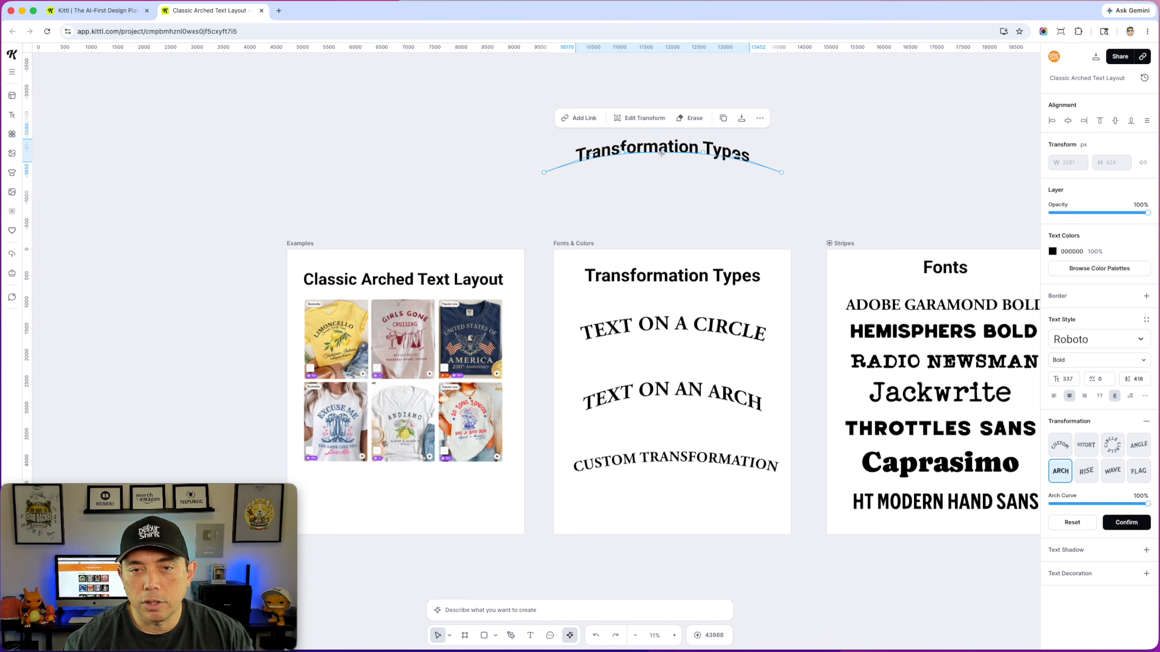
mouse_move(662, 153)
left_mouse_down()
mouse_move(662, 137)
mouse_move(663, 208)
mouse_move(666, 145)
left_mouse_up()
left_click_drag(1151, 507, 1018, 500)
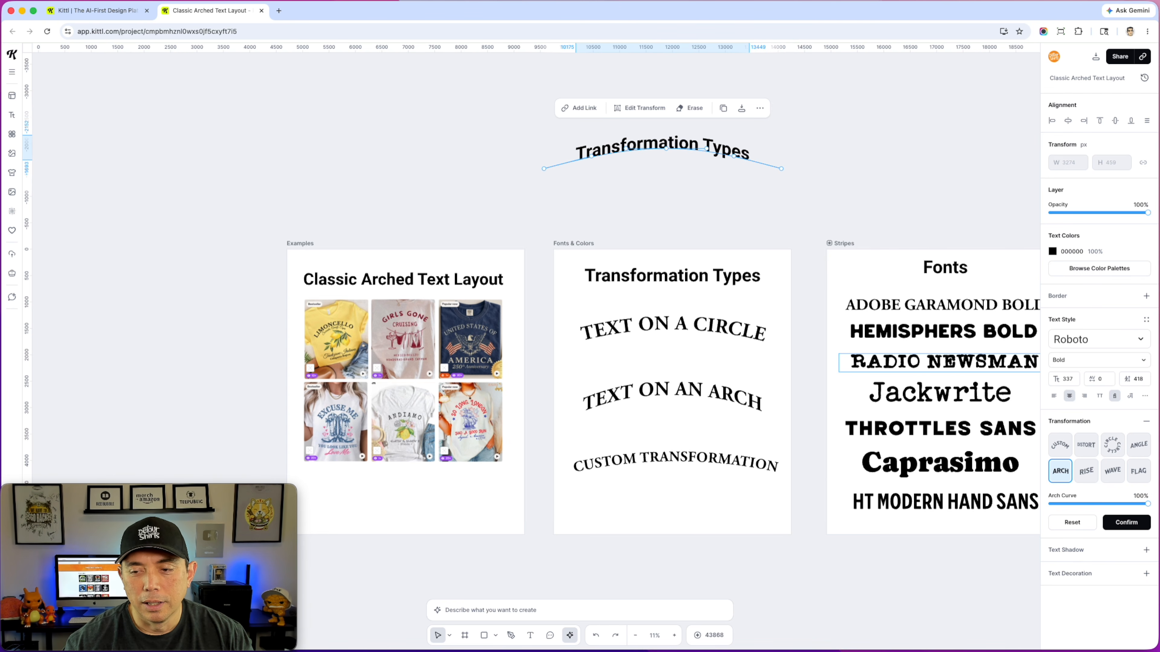
left_click(748, 192)
left_click(716, 155)
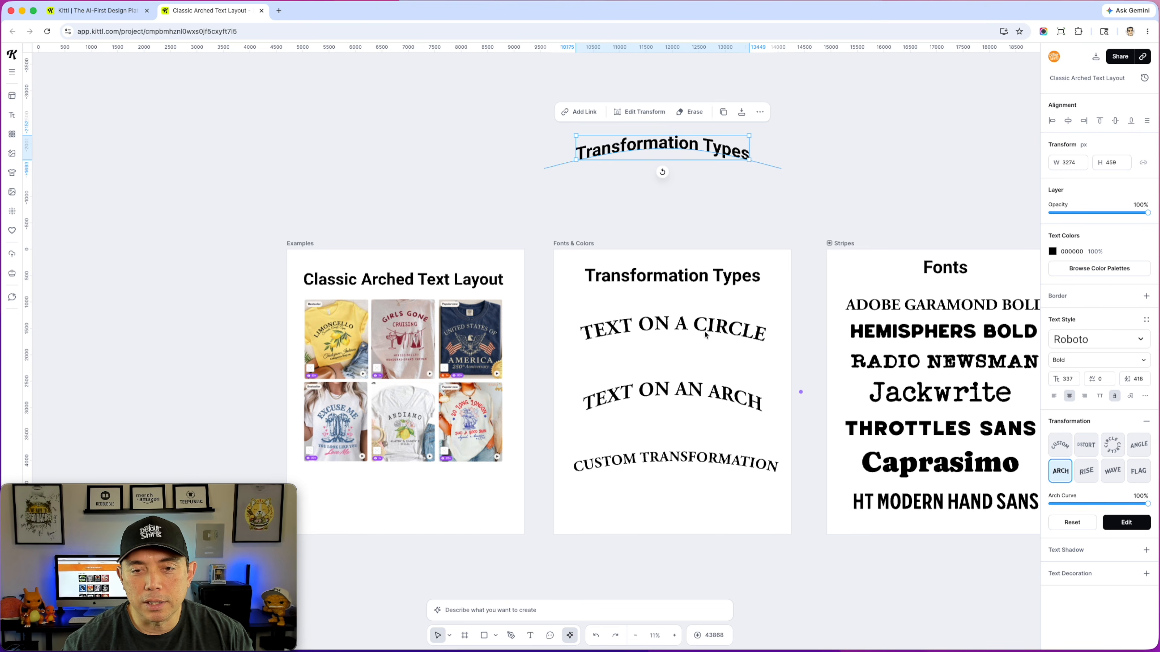
Compare the transformation samples with the example shirts and inspect the transformation applied to the CUSTOM TRANSFORMATION text
left_click(778, 445)
scroll(778, 446, "up", 3)
scroll(778, 445, "up", 2)
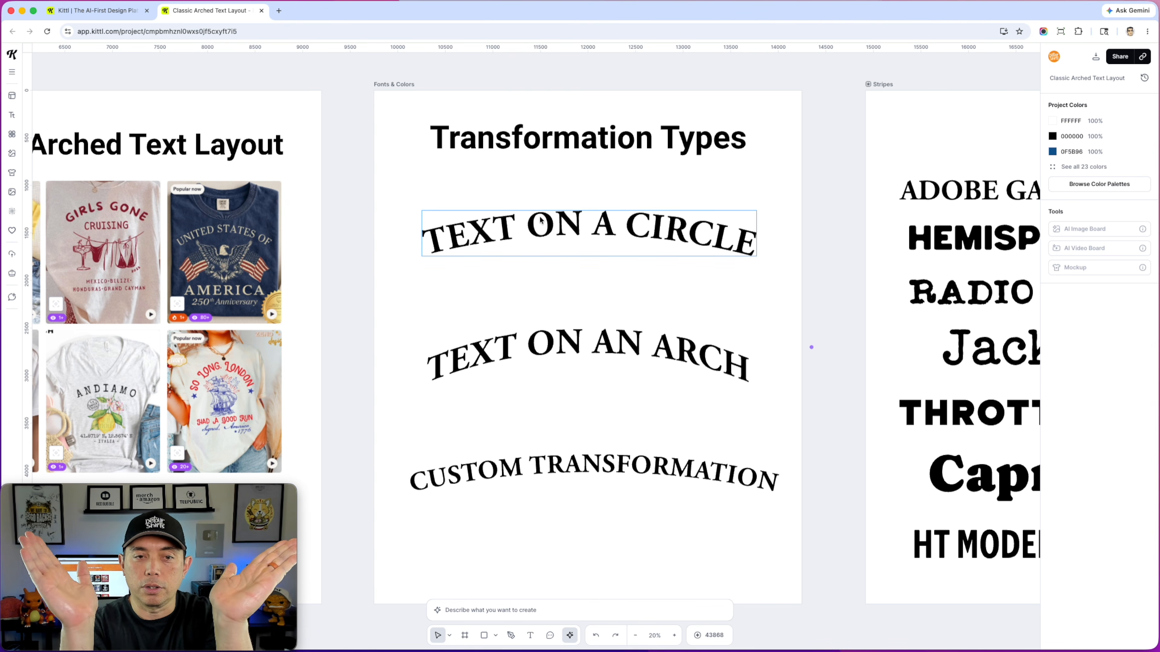
scroll(340, 224, "left", 10)
scroll(340, 347, "up", 5)
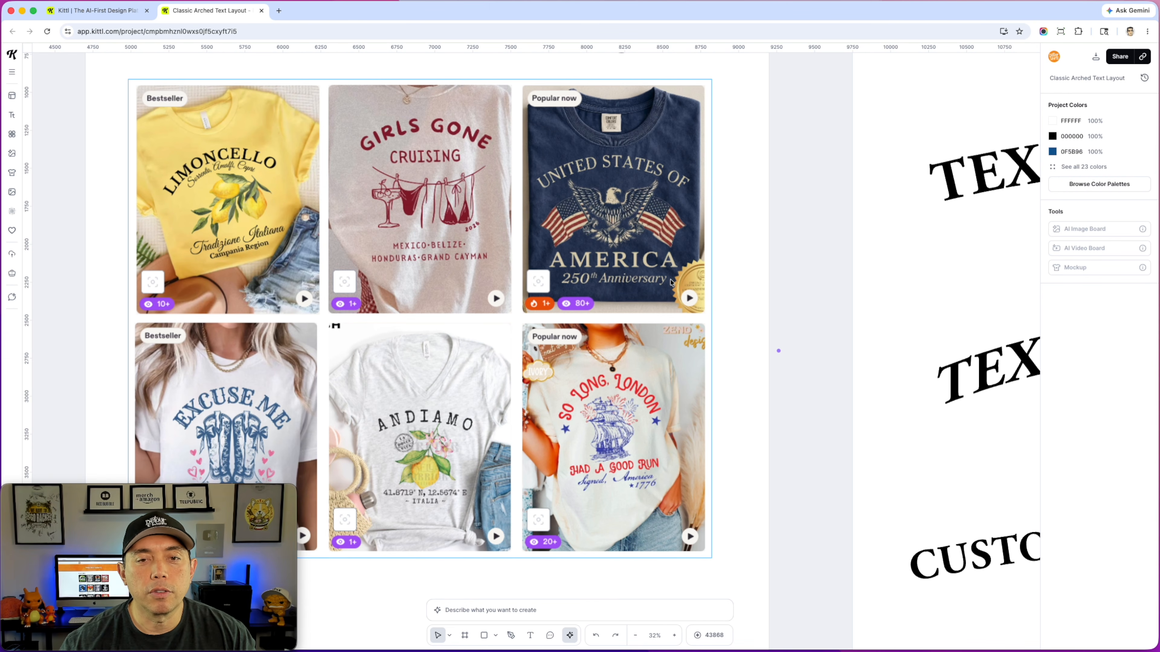
scroll(689, 432, "down", 5)
scroll(647, 272, "right", 7)
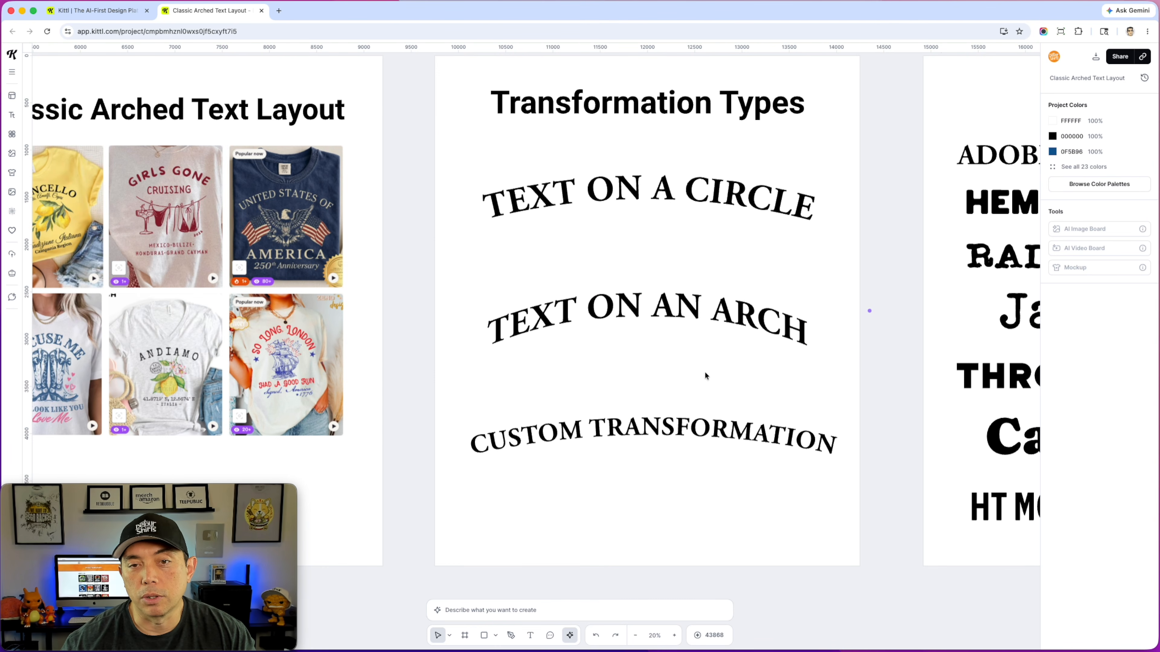
left_click(664, 433)
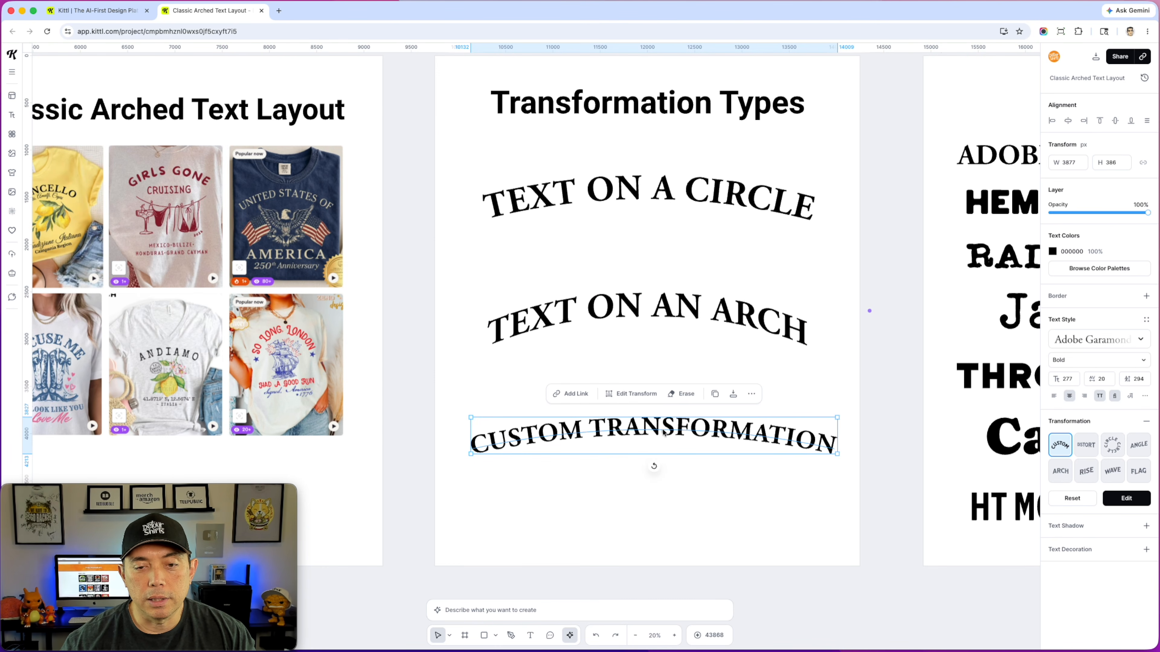
scroll(664, 433, "down", 2)
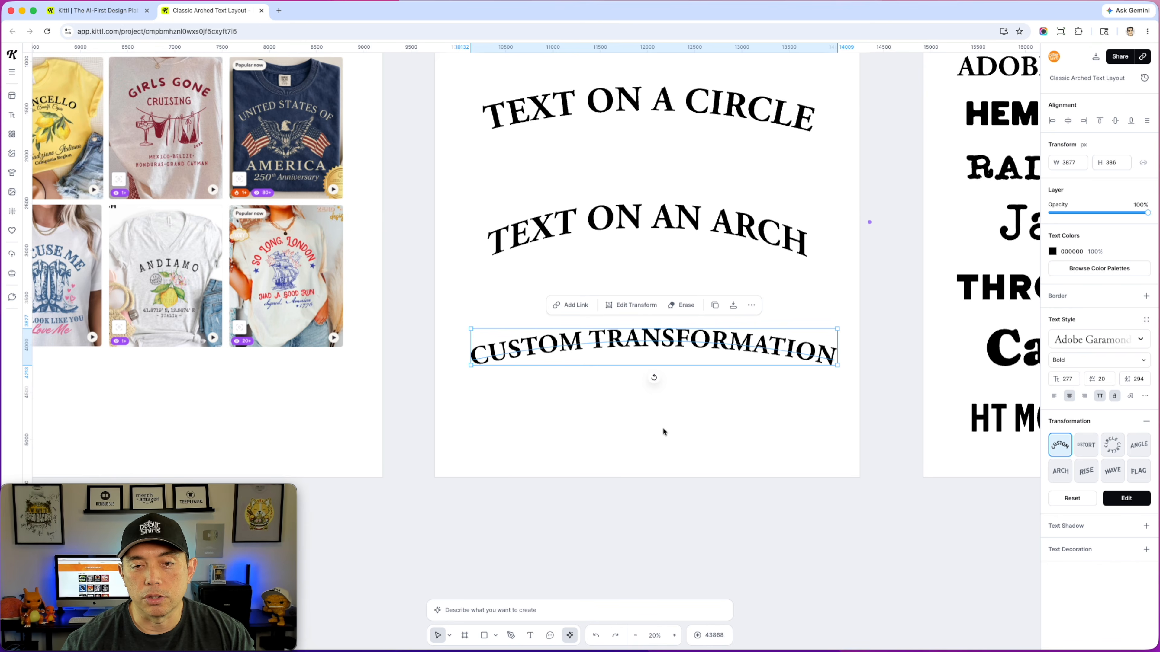
Remove the Arch transformation from the "Transformation Types" copy above the artboard and apply the Custom transformation instead
scroll(664, 432, "up", 5)
scroll(665, 430, "up", 1)
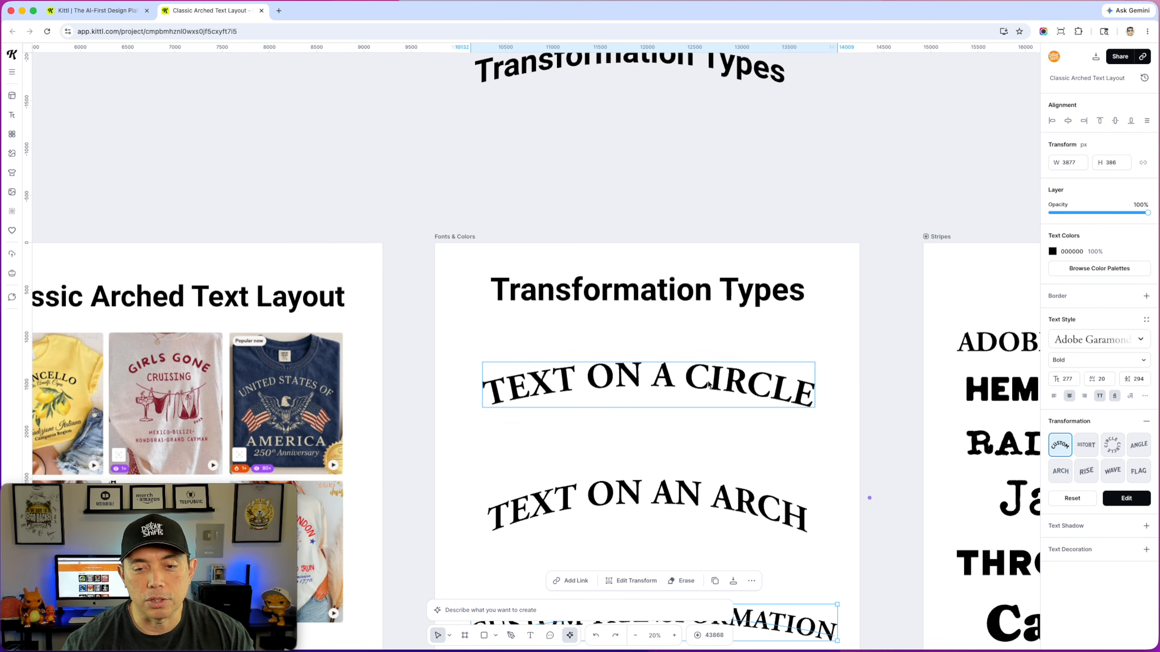
scroll(712, 361, "up", 5)
left_click(665, 205)
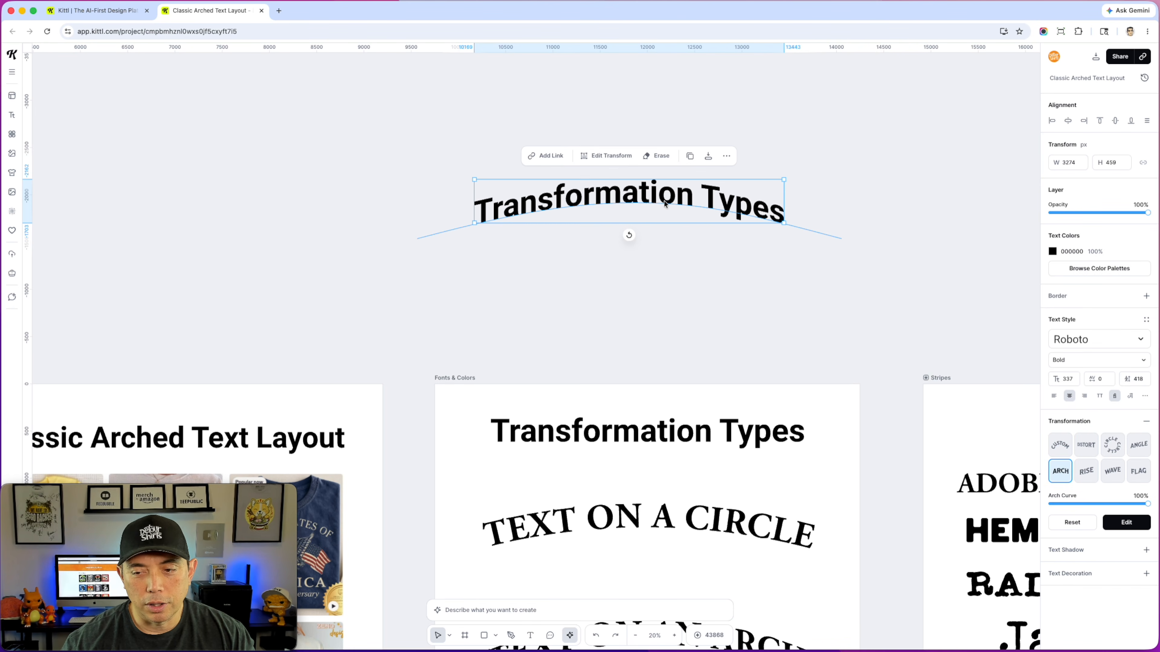
left_click(1146, 423)
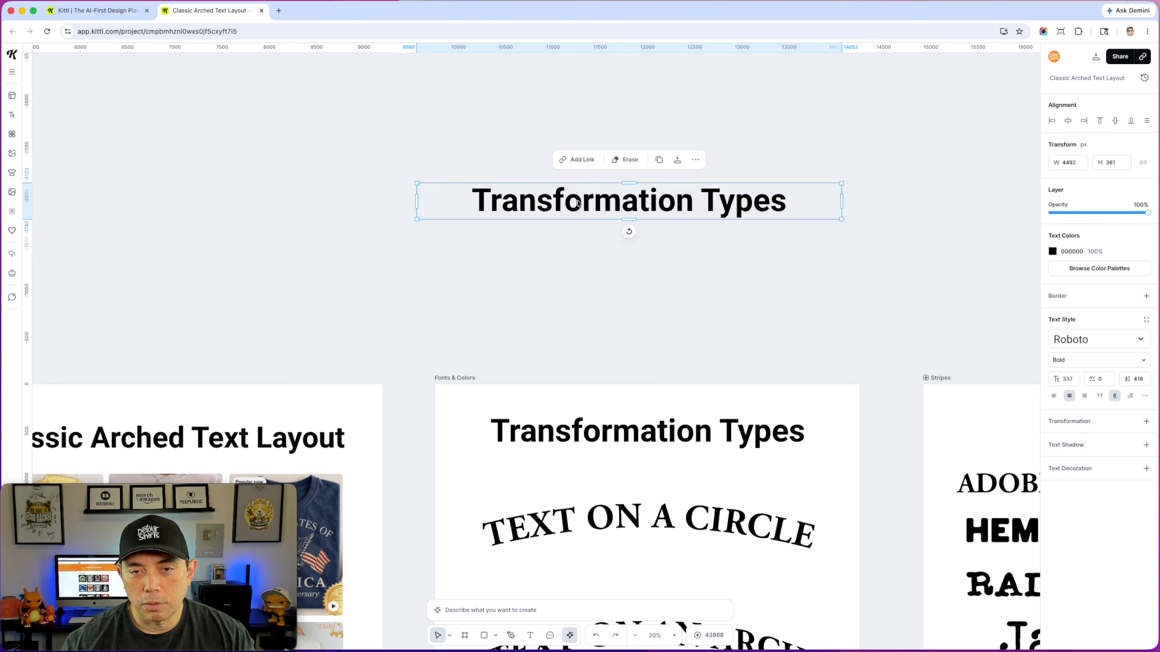
left_click(1147, 422)
left_click(1060, 449)
Bend the custom text path into a shallow symmetrical arc by raising its middle point and both end handles
left_click_drag(567, 270, 565, 211)
left_click_drag(894, 289, 898, 241)
left_click_drag(245, 288, 238, 225)
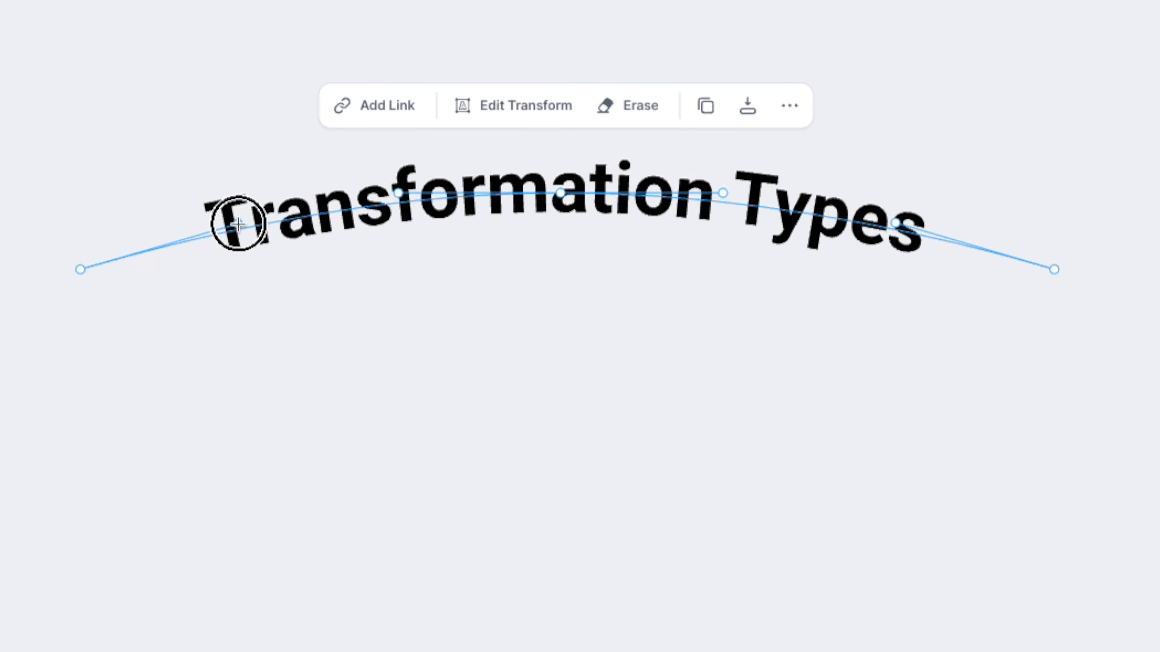
left_click(1023, 432)
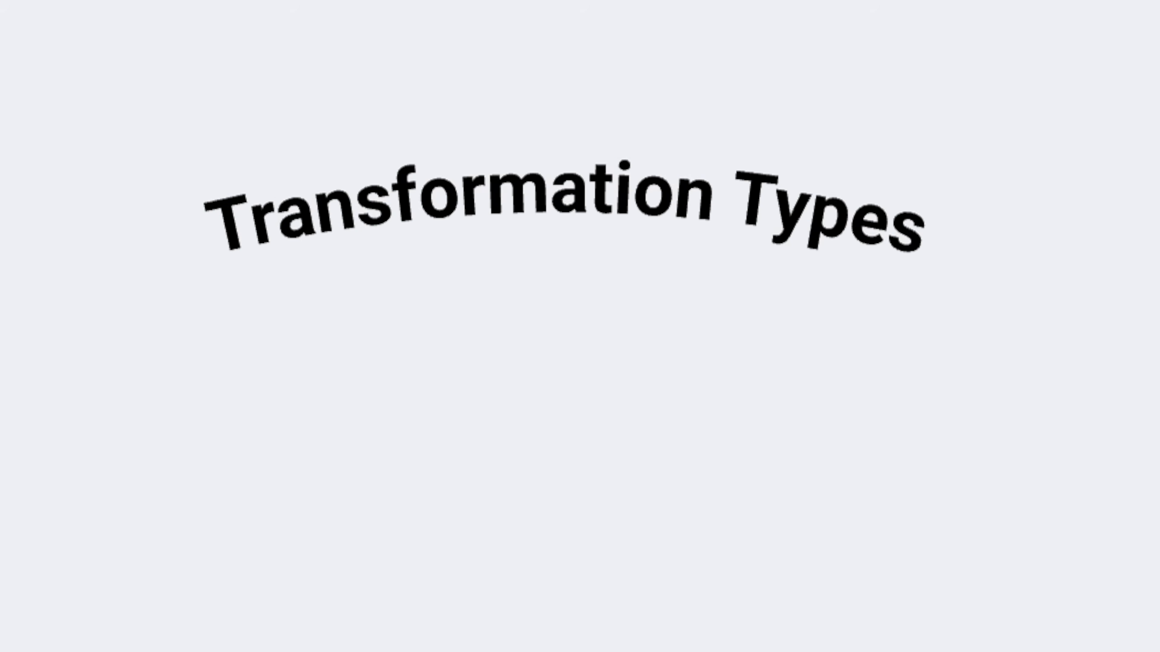
Deepen the custom text's arc by raising the path's midpoint and both end handles to matching heights
left_click(558, 180)
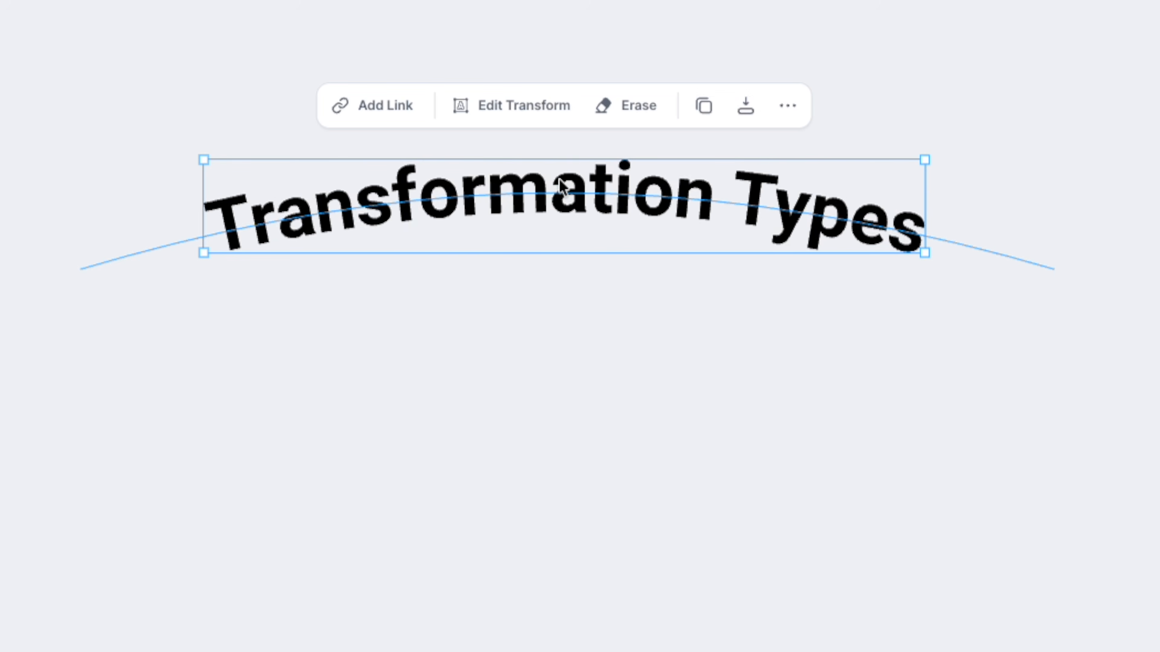
left_click(1155, 531)
left_click_drag(555, 166, 553, 140)
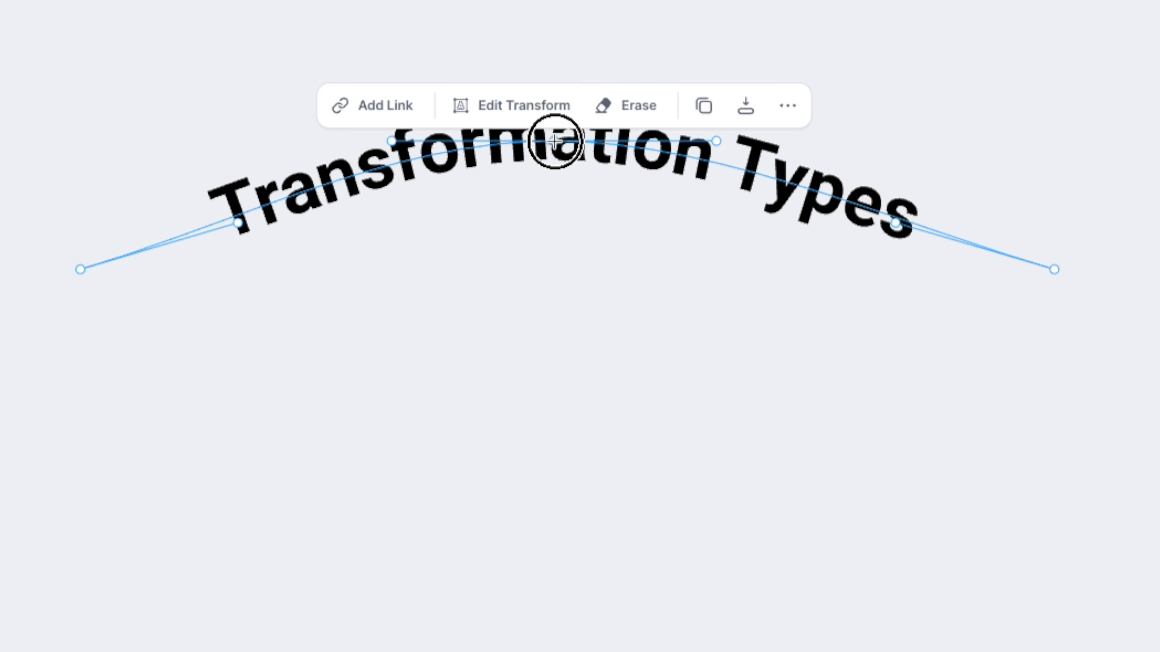
left_click_drag(893, 222, 896, 199)
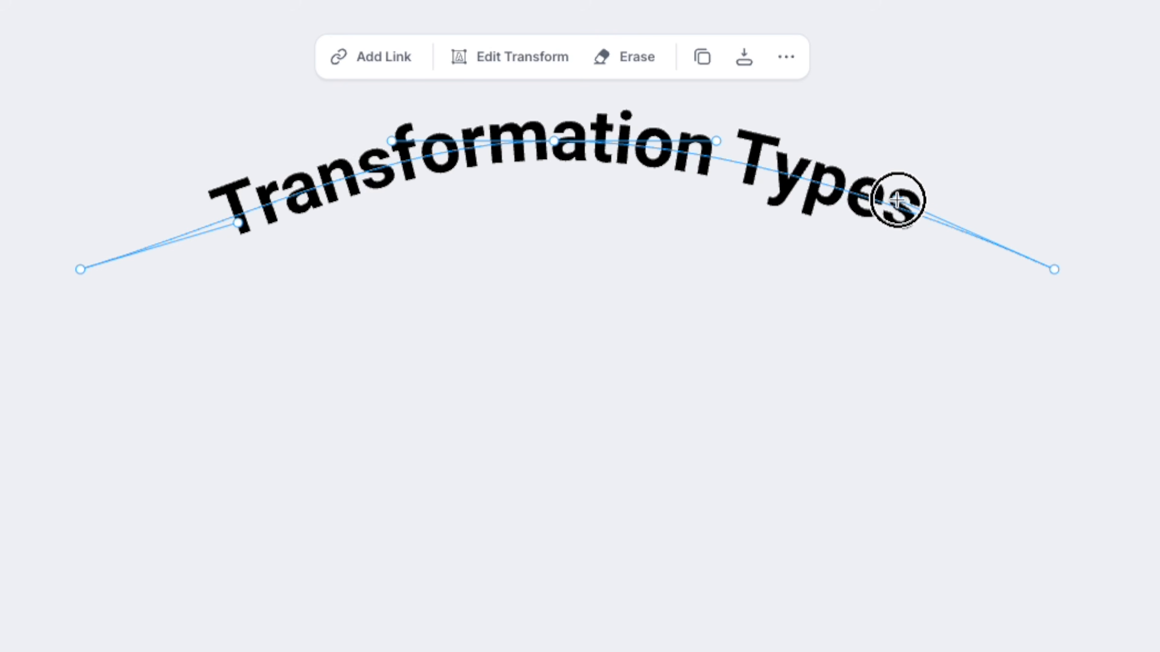
left_click_drag(241, 223, 223, 201)
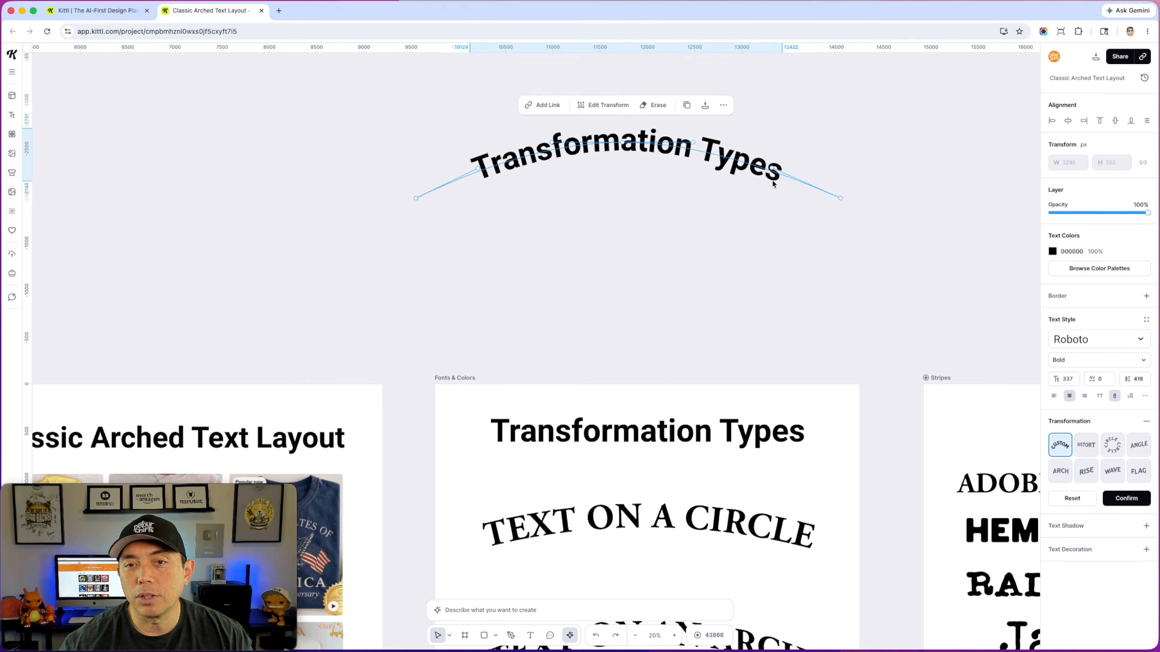
left_click_drag(773, 168, 773, 164)
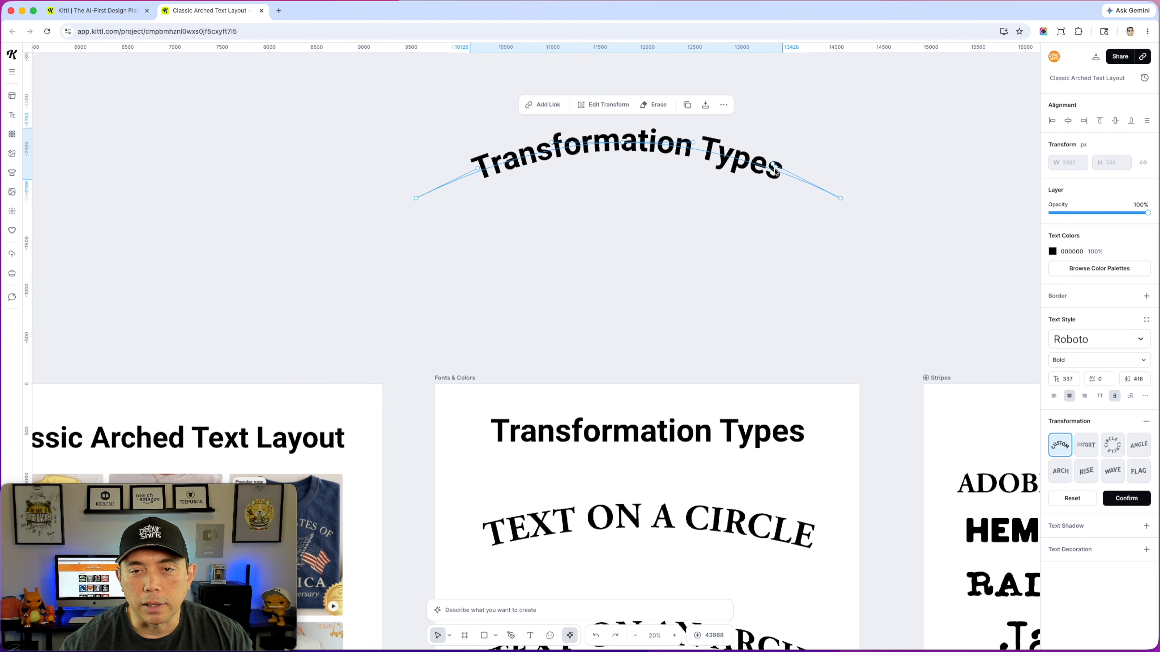
left_click_drag(478, 169, 478, 168)
Finish the path edit and delete the custom-transformed "Transformation Types" copy above the artboards
left_click(637, 197)
scroll(762, 249, "down", 5)
left_click_drag(703, 192, 631, 263)
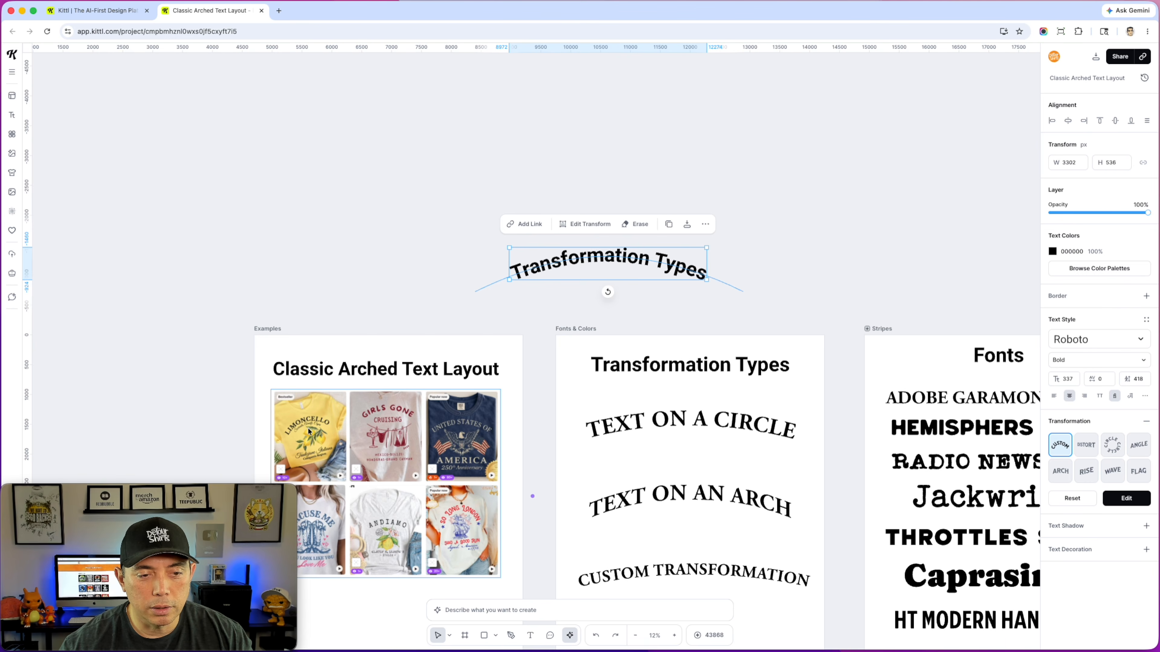
scroll(438, 379, "down", 2)
left_click(720, 192)
left_click(690, 235)
key("Delete")
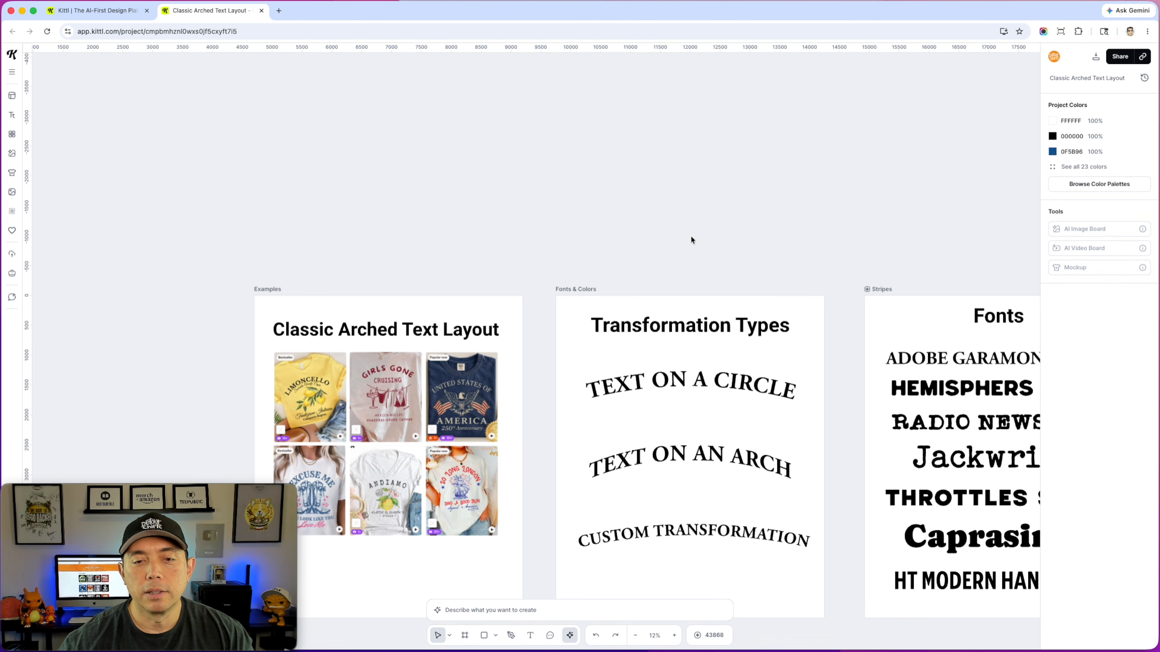
Review the example shirts and transformation samples, and inspect the Adobe Garamond Bold, Zantroke and London News font samples
scroll(692, 238, "down", 5)
scroll(694, 244, "up", 5)
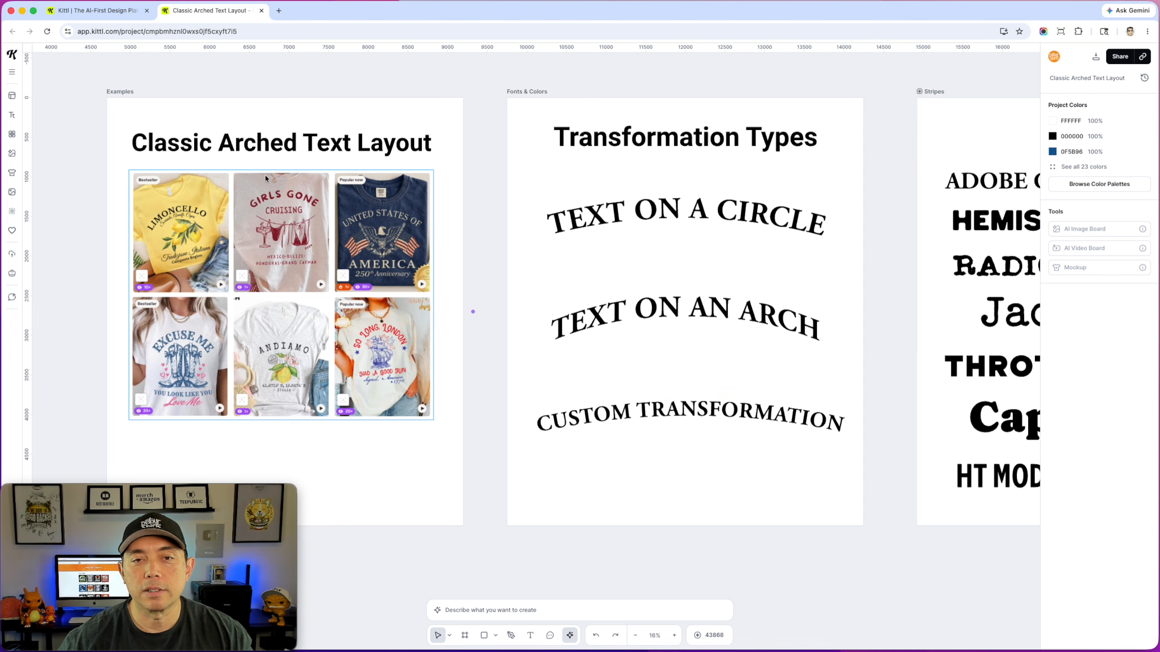
scroll(841, 86, "right", 5)
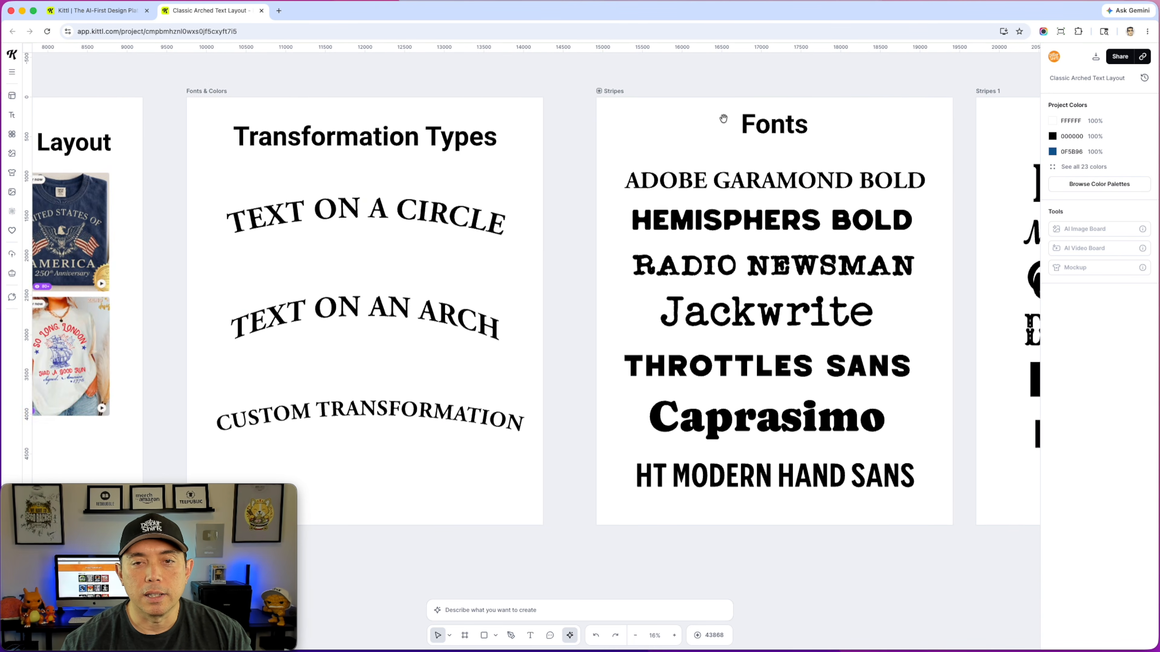
scroll(662, 107, "right", 6)
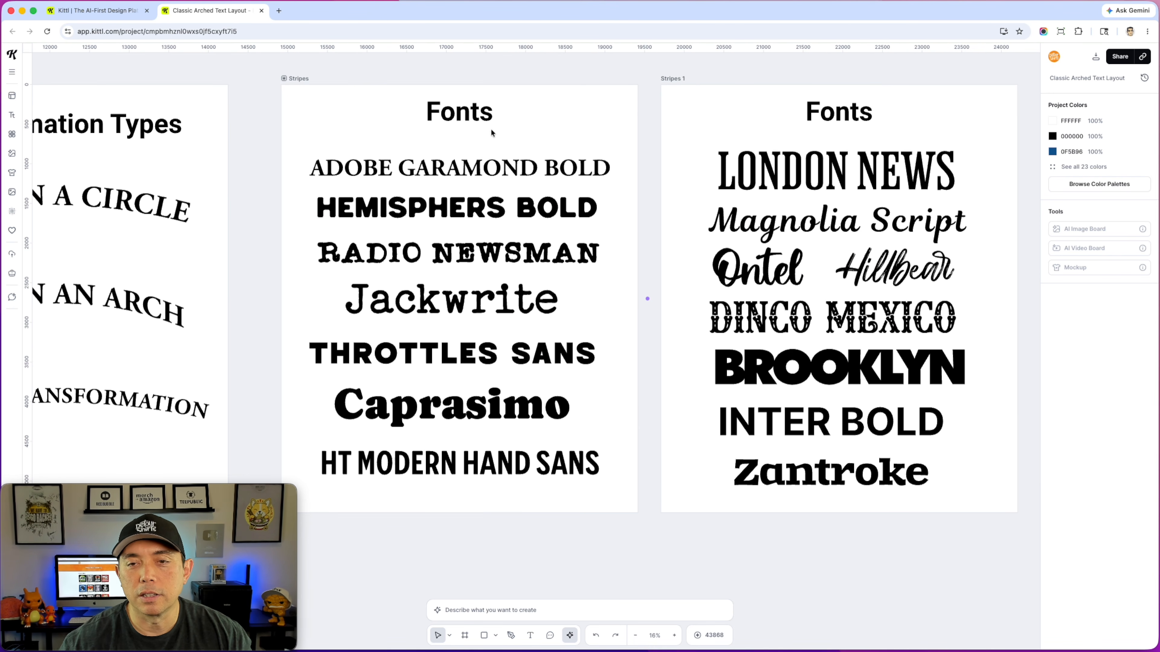
scroll(531, 184, "up", 3)
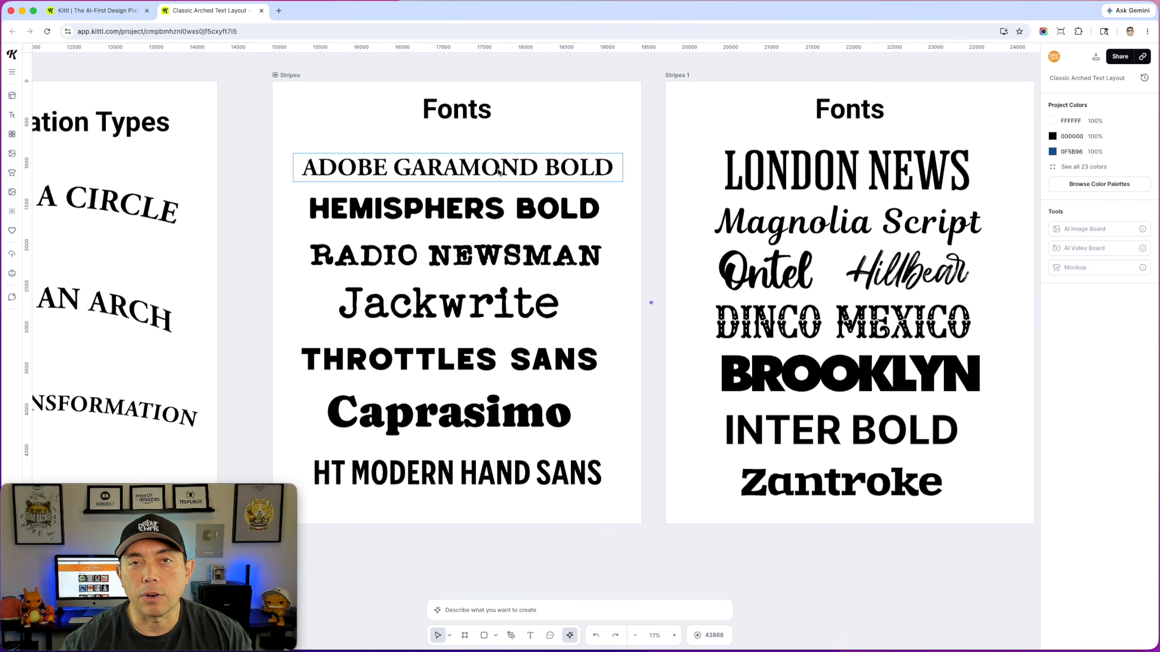
left_click(499, 172)
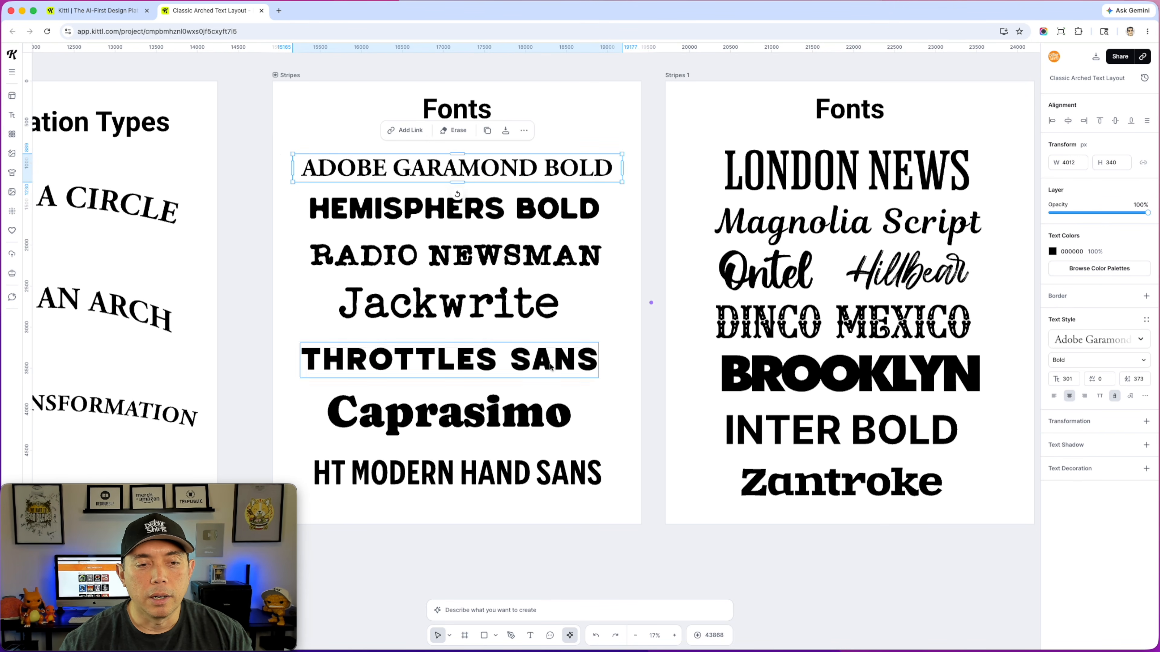
left_click(809, 480)
left_click(747, 178)
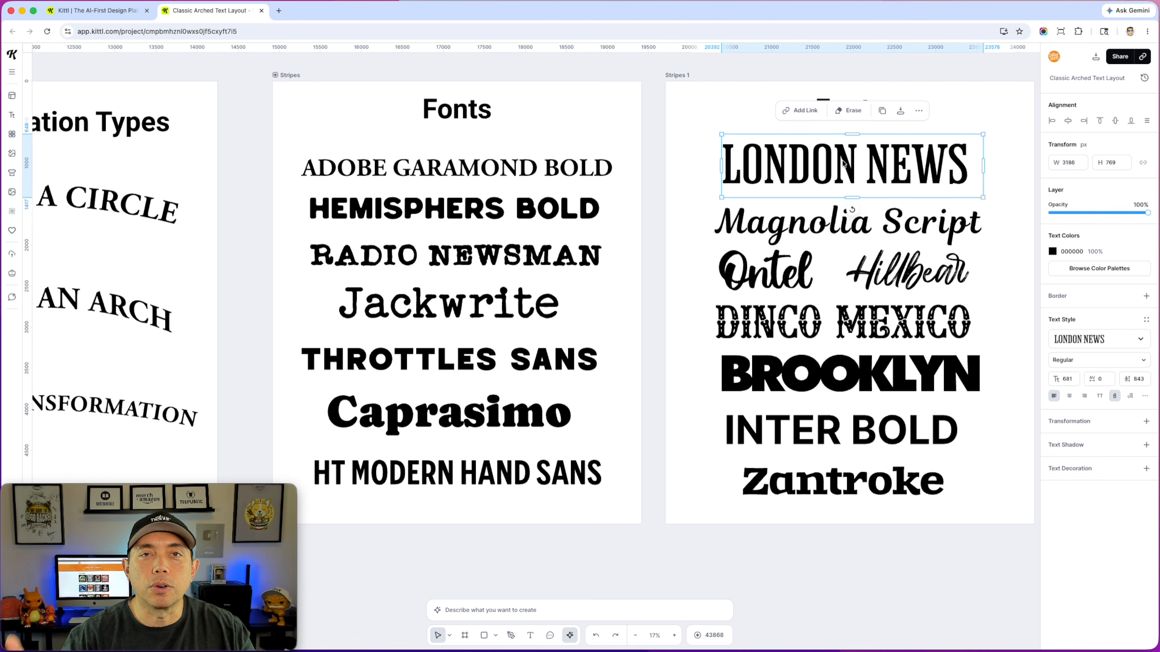
Inspect the first Fonts artboard's samples, from Adobe Garamond Bold through Radio Newsman, Jackwrite and Throttles Sans to Caprasimo
left_click(550, 168)
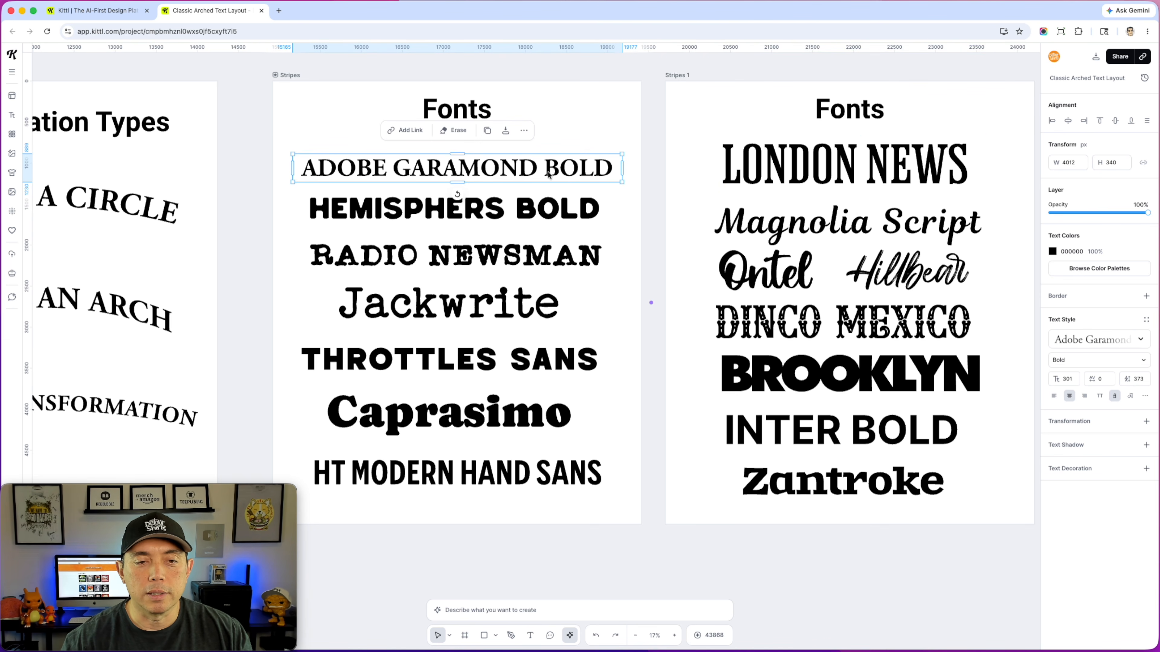
left_click(577, 223)
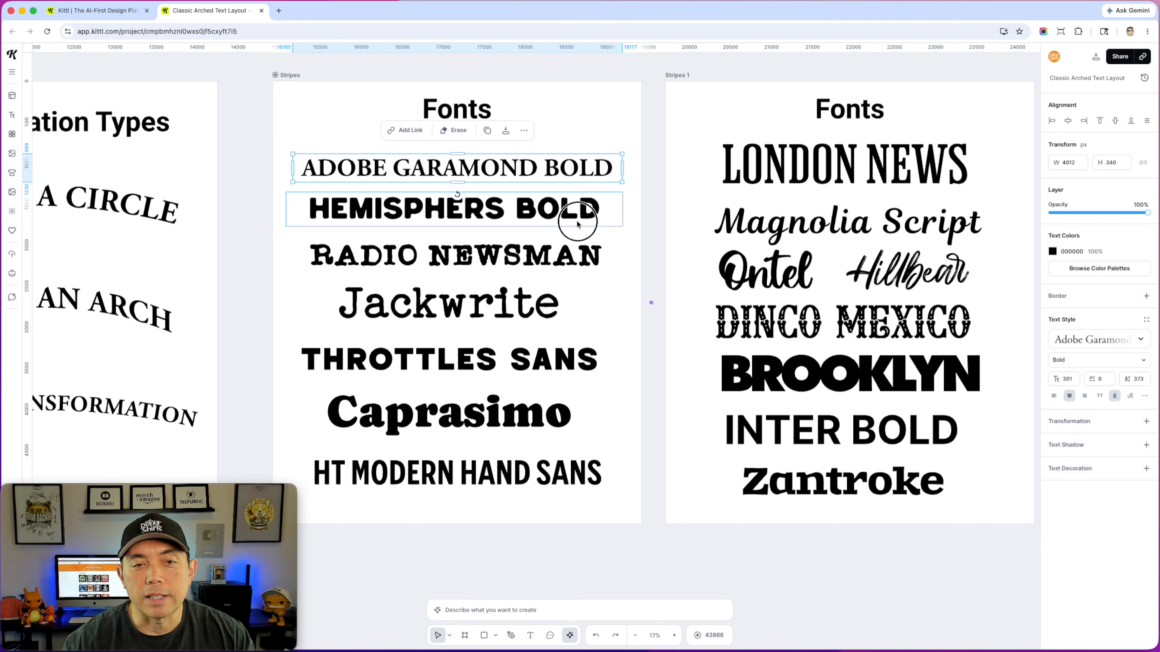
left_click(573, 253)
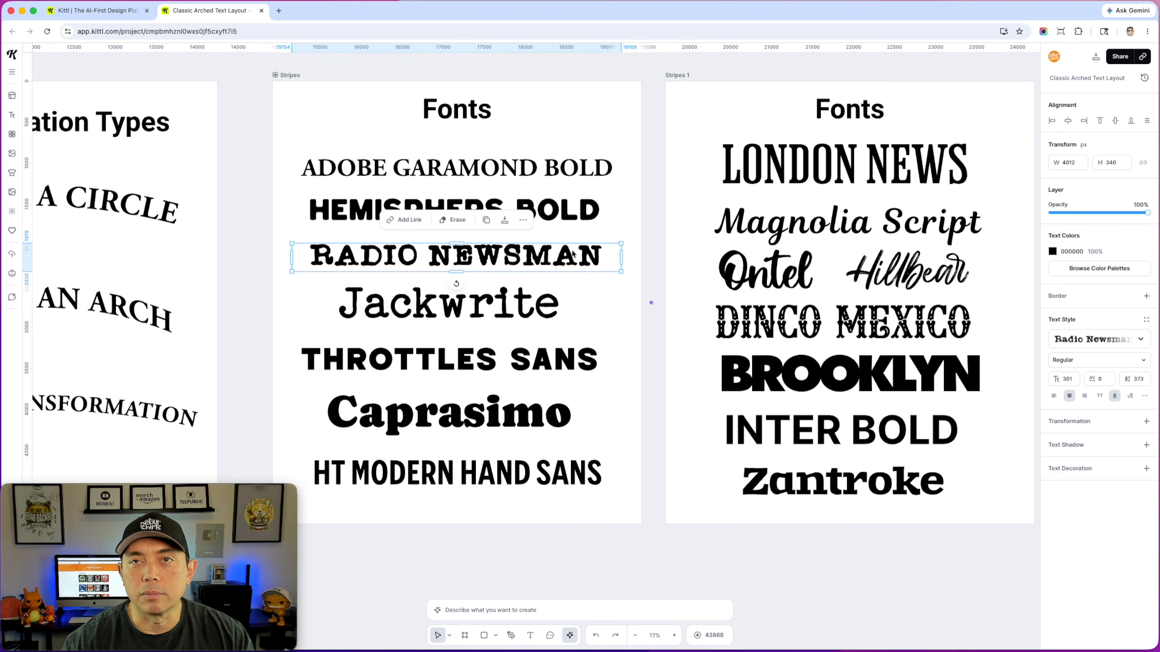
left_click(535, 305)
scroll(548, 320, "down", 1)
left_click(548, 323)
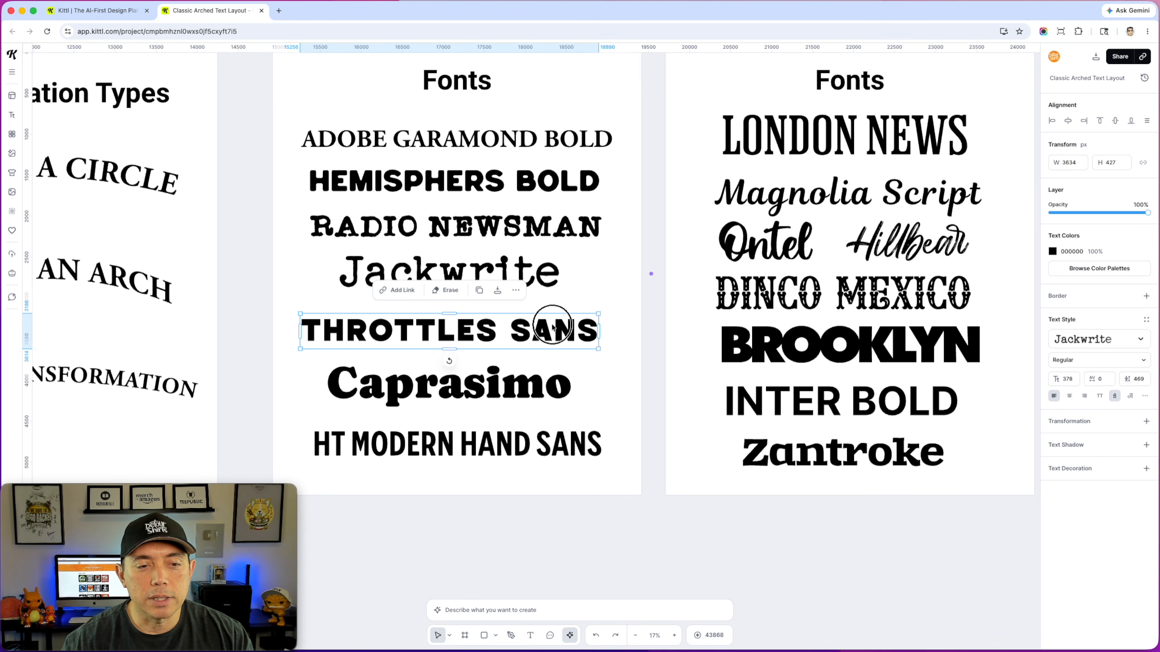
left_click(530, 384)
scroll(529, 385, "down", 1)
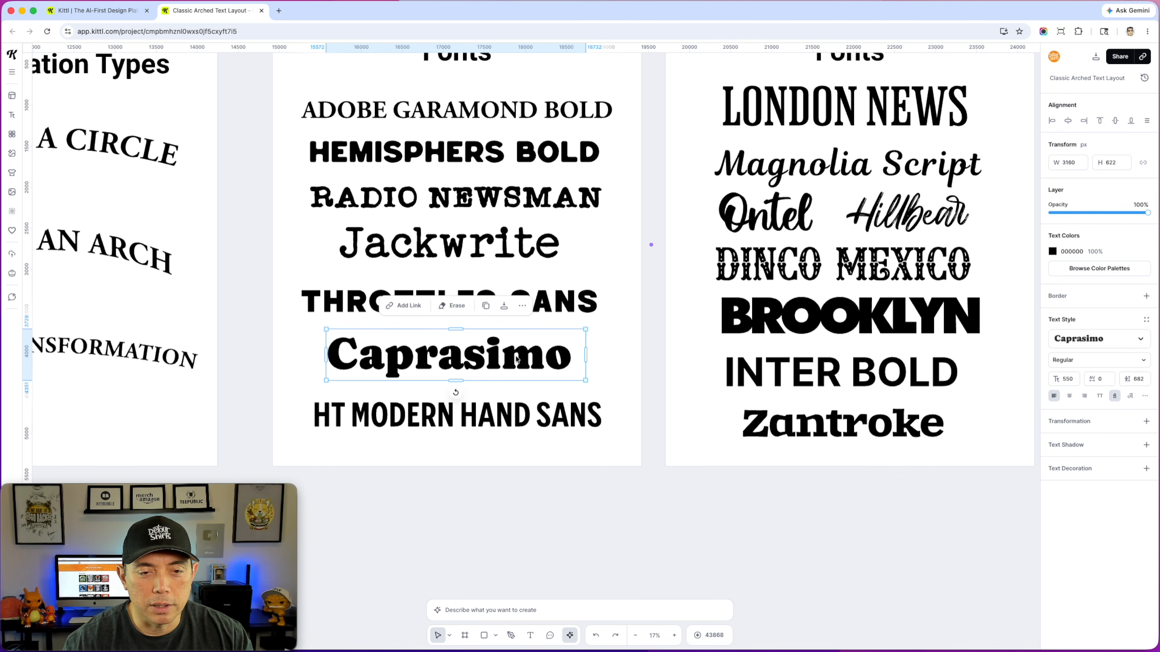
Inspect the script font samples on the second Fonts artboard, including Ontel and Hillbear
left_click(743, 509)
left_click_drag(744, 509, 633, 521)
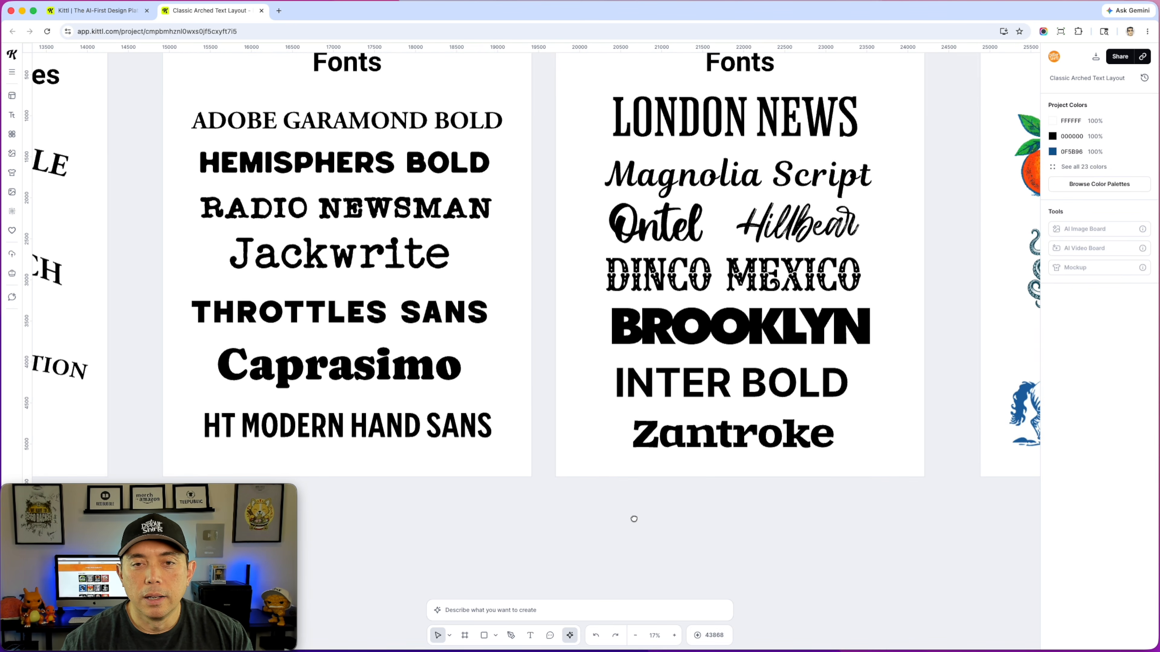
left_click(767, 176)
left_click(794, 219)
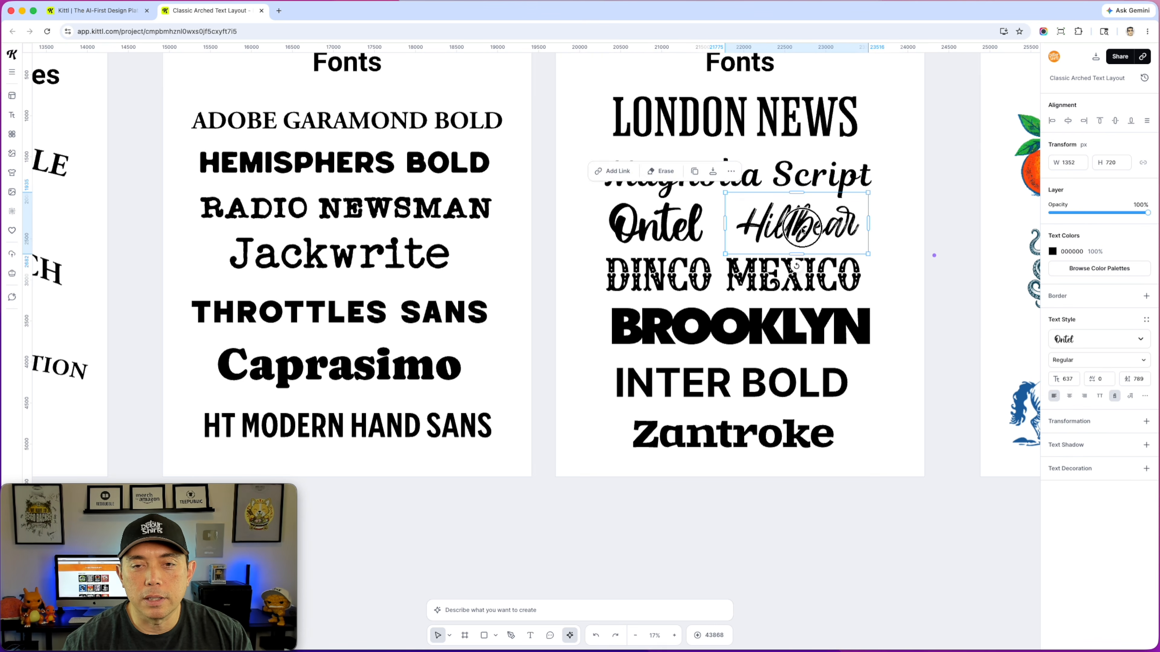
left_click(648, 504)
Compare the example shirts' lettering with the transformation and font samples, examining Dinco Mexico up close
scroll(777, 435, "left", 10)
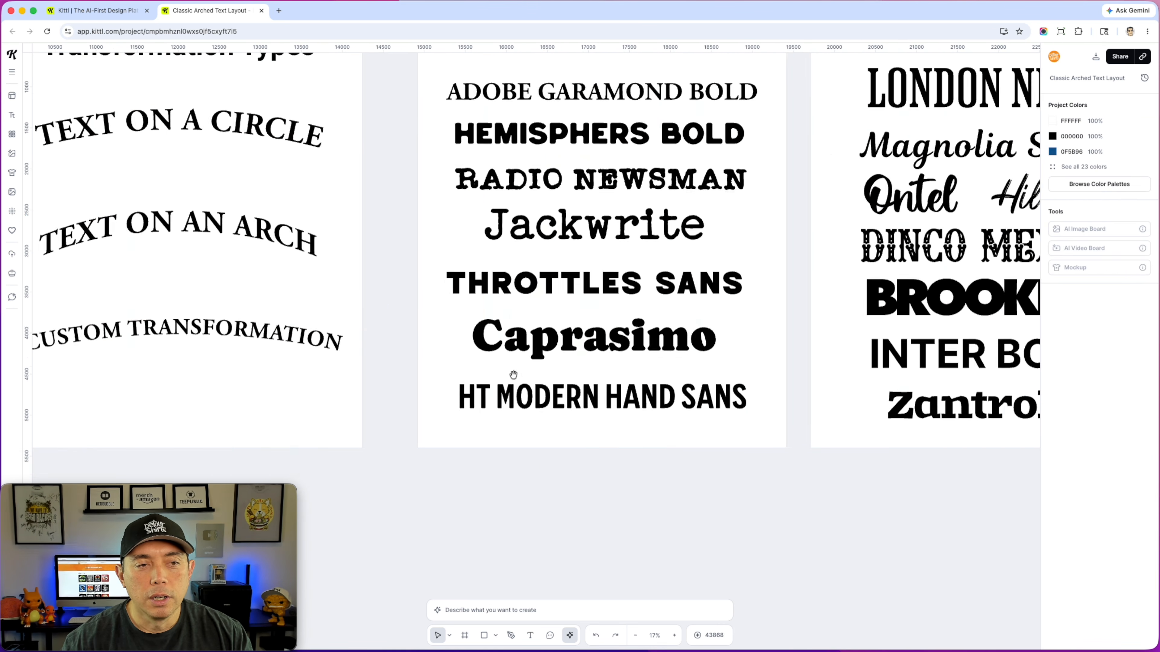
scroll(432, 287, "left", 4)
scroll(461, 155, "up", 5)
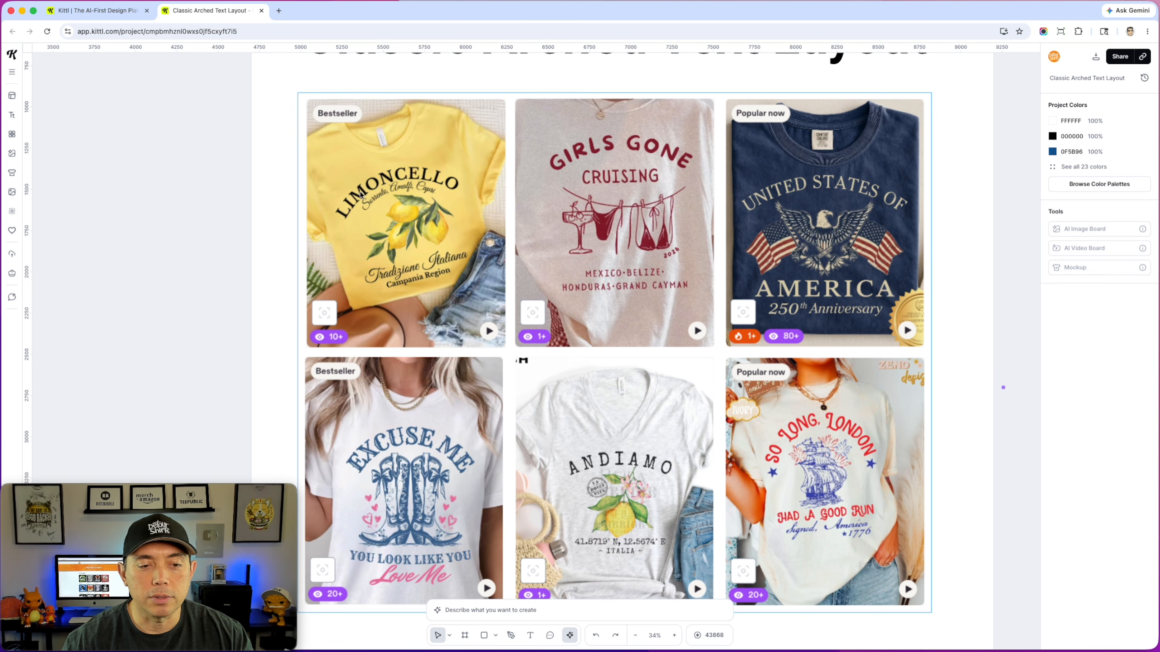
scroll(450, 226, "down", 5)
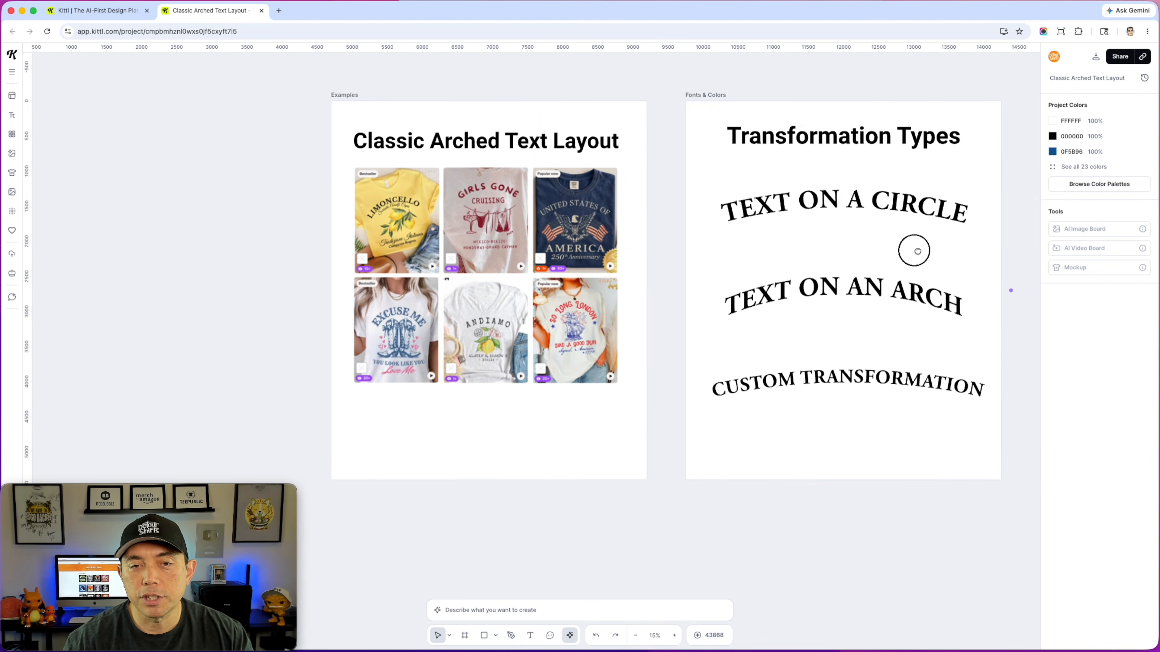
left_click_drag(917, 250, 767, 248)
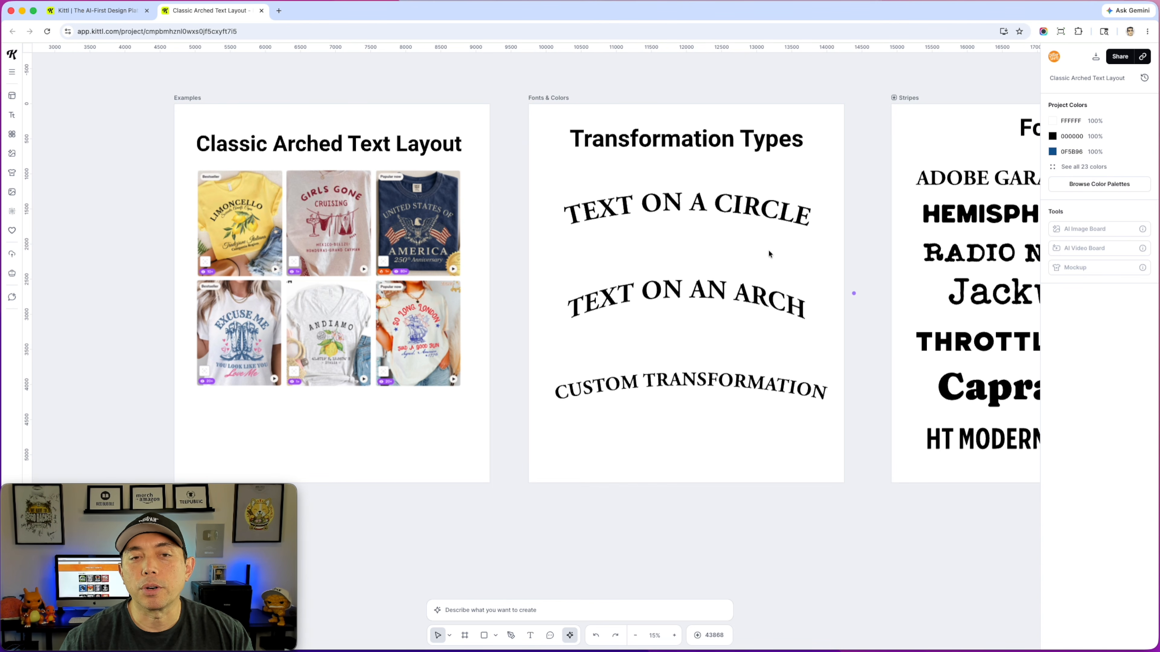
left_click_drag(931, 228, 534, 208)
left_click_drag(676, 222, 554, 232)
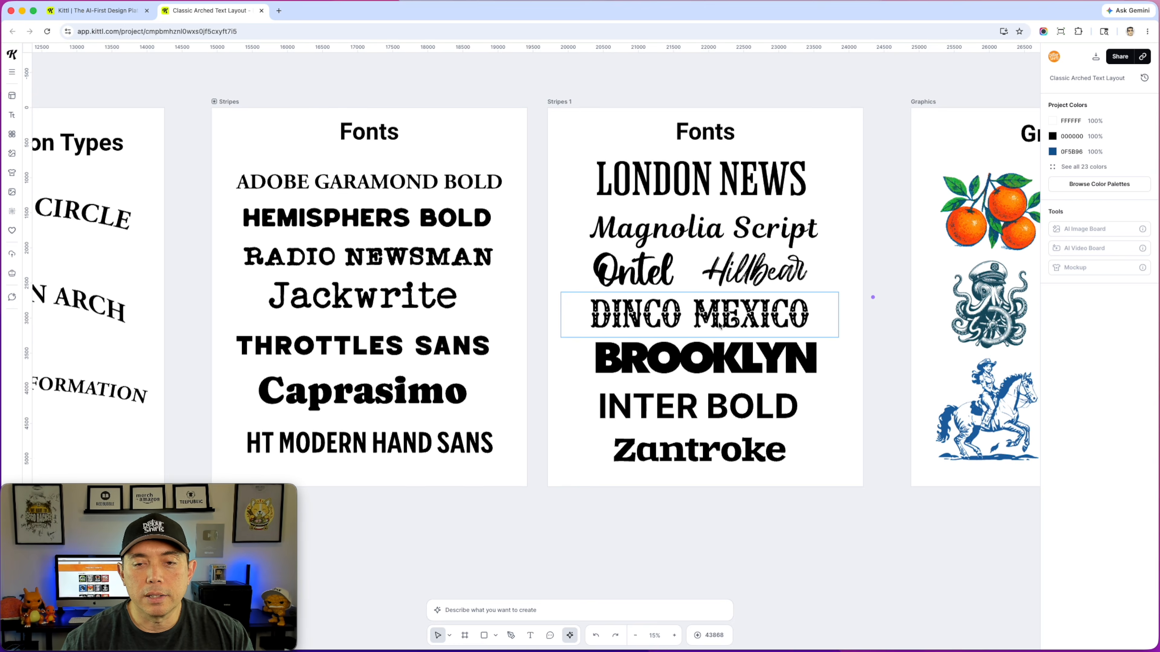
scroll(718, 324, "up", 5)
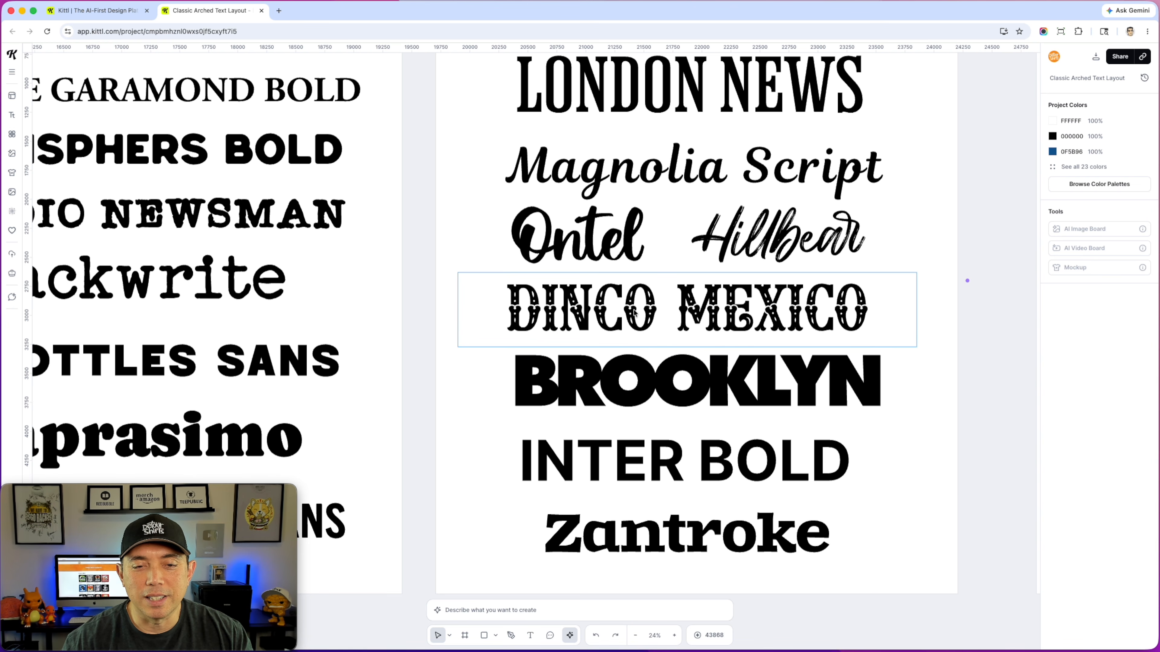
Examine the lettering on the EXCUSE ME, ANDIAMO and SO LONG, LONDON shirts and compare it with both Fonts artboards
scroll(634, 312, "down", 5)
scroll(543, 240, "left", 5)
scroll(341, 235, "left", 5)
scroll(454, 236, "up", 8)
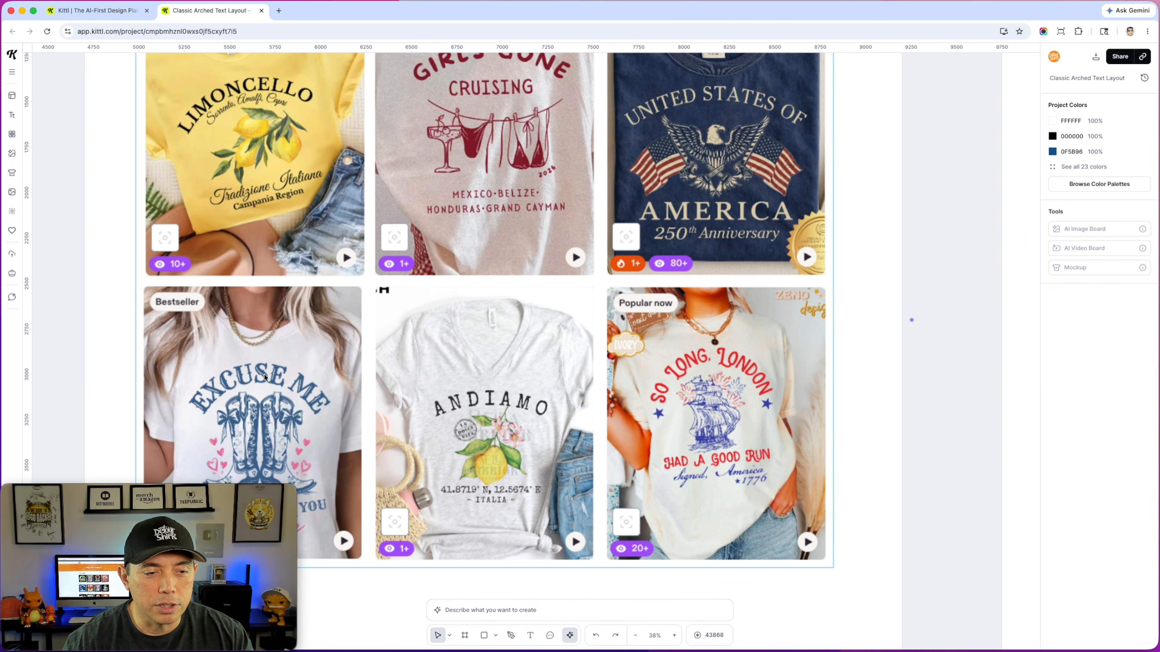
scroll(260, 377, "down", 1)
scroll(267, 371, "up", 3)
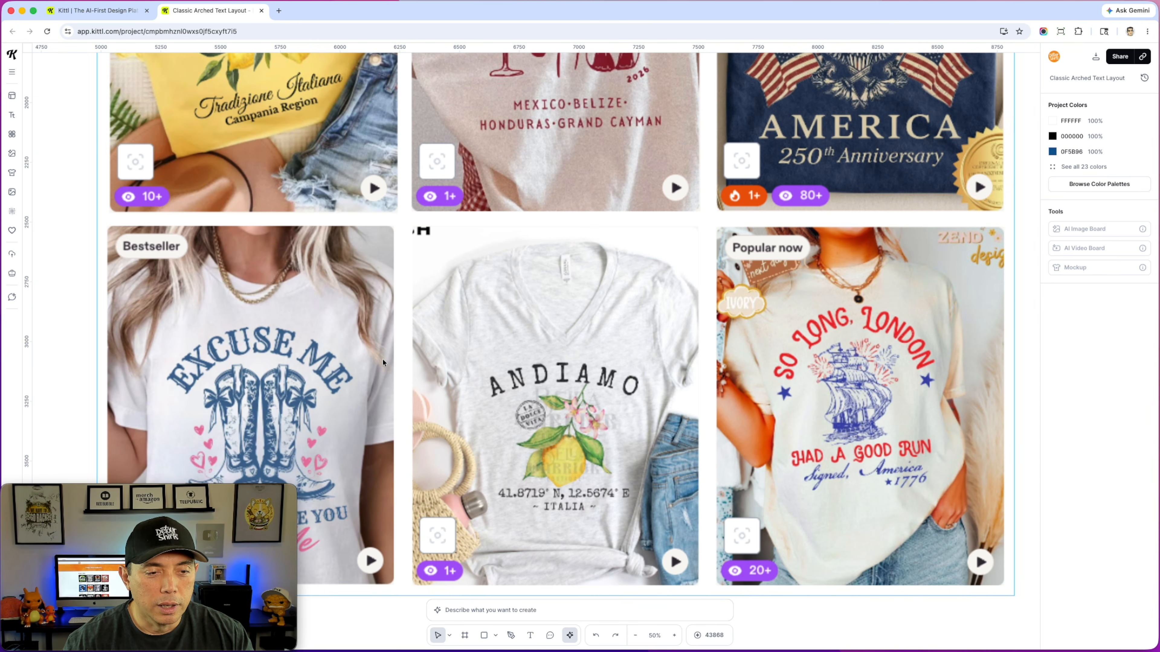
scroll(383, 359, "down", 2)
scroll(388, 347, "down", 4)
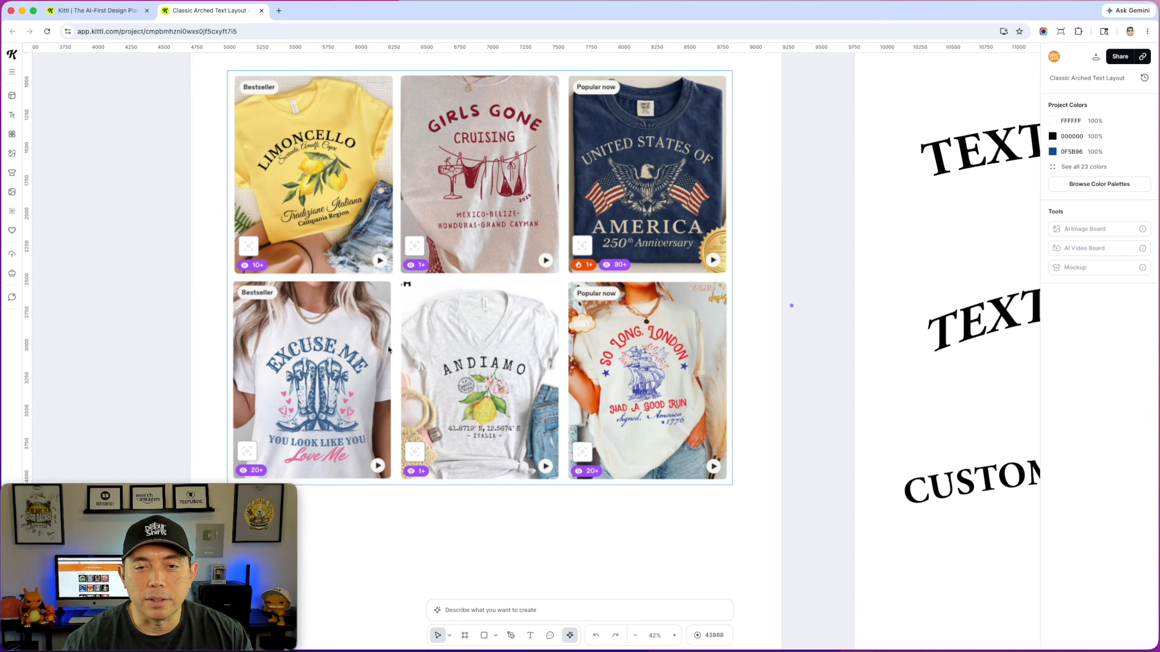
scroll(906, 251, "right", 8)
scroll(596, 190, "right", 10)
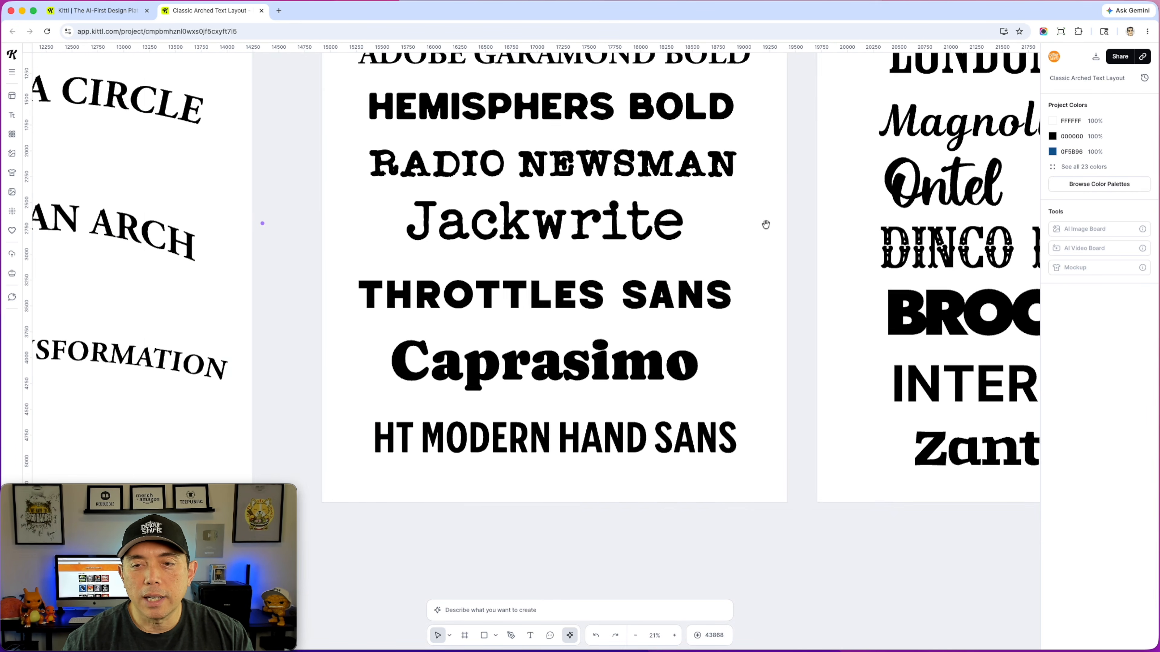
scroll(647, 265, "down", 2)
scroll(758, 212, "up", 2)
scroll(758, 213, "right", 2)
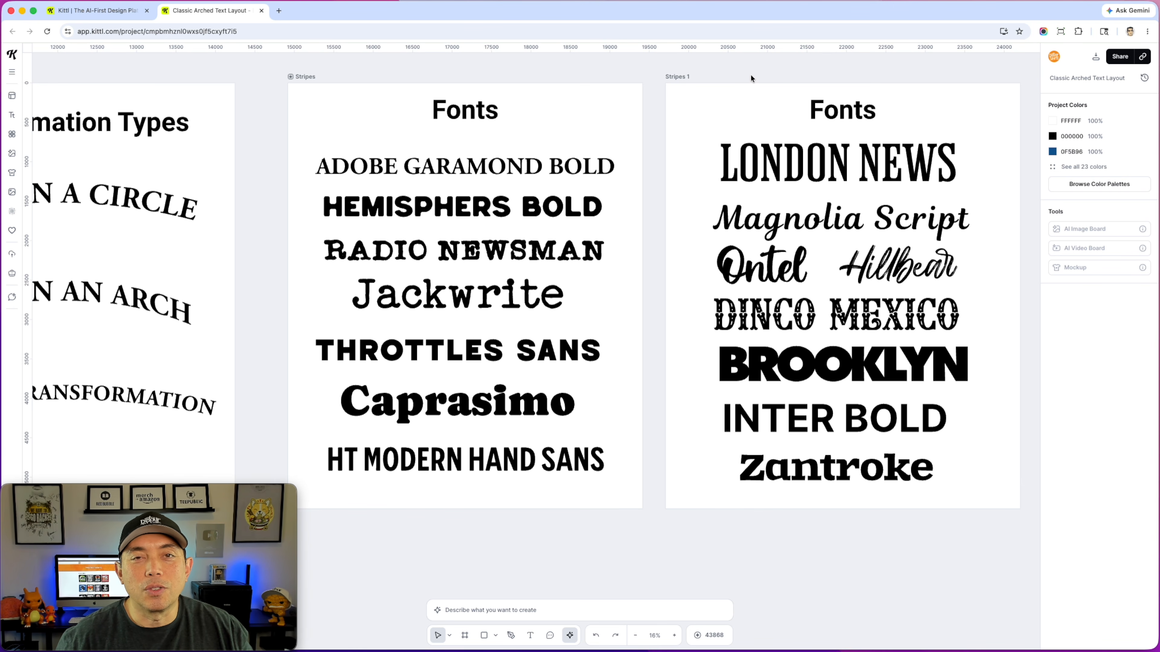
Inspect the oranges, walking orange, beaver and both palm tree illustrations on the two Graphics artboards
scroll(544, 57, "right", 10)
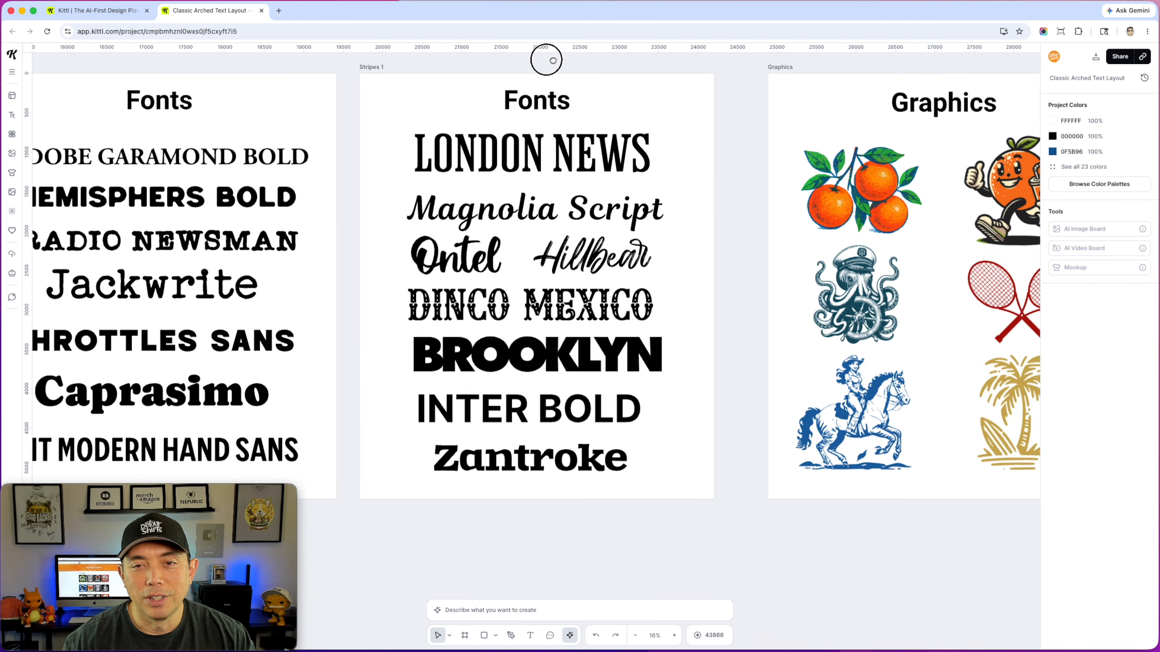
scroll(527, 100, "right", 5)
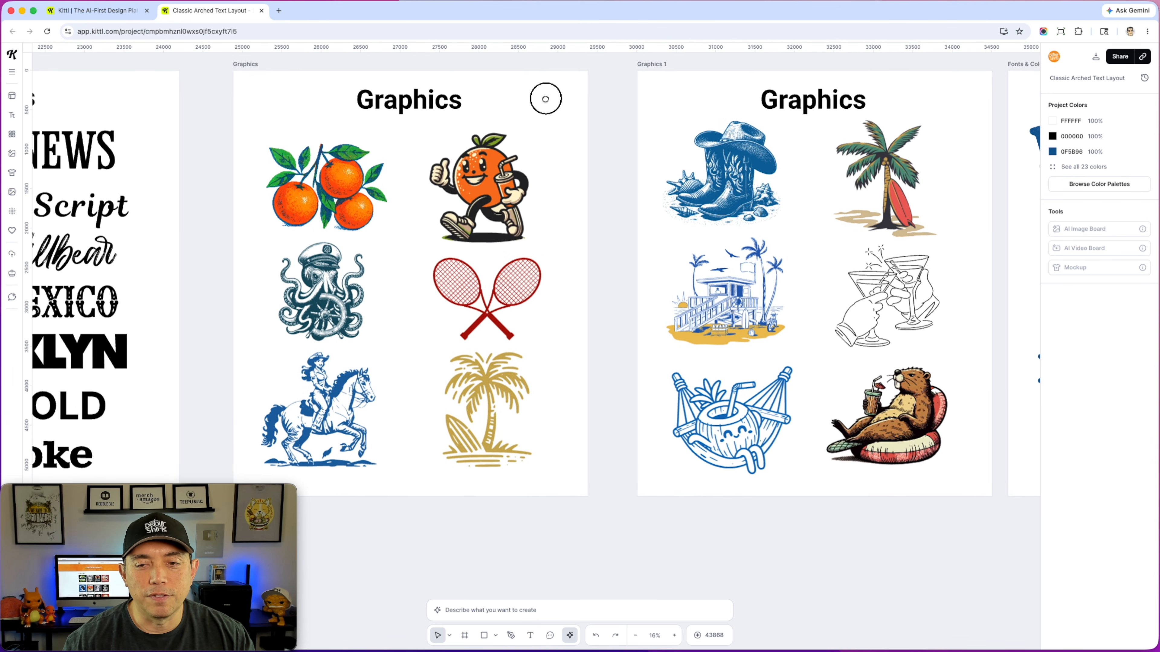
left_click_drag(558, 110, 561, 110)
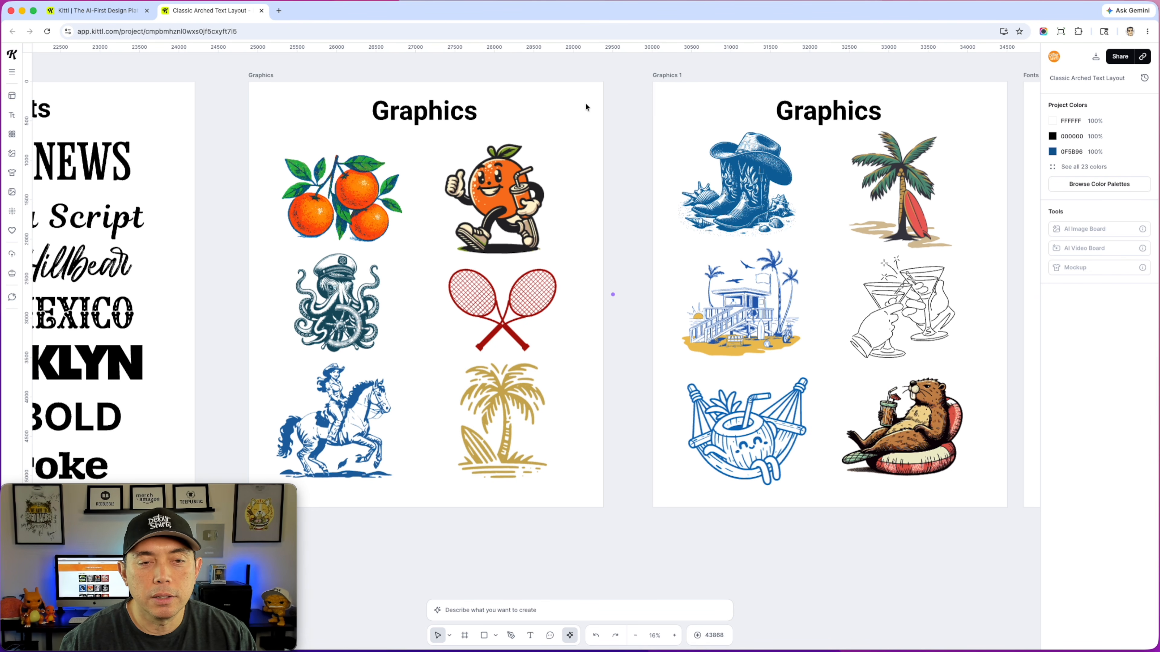
left_click(371, 191)
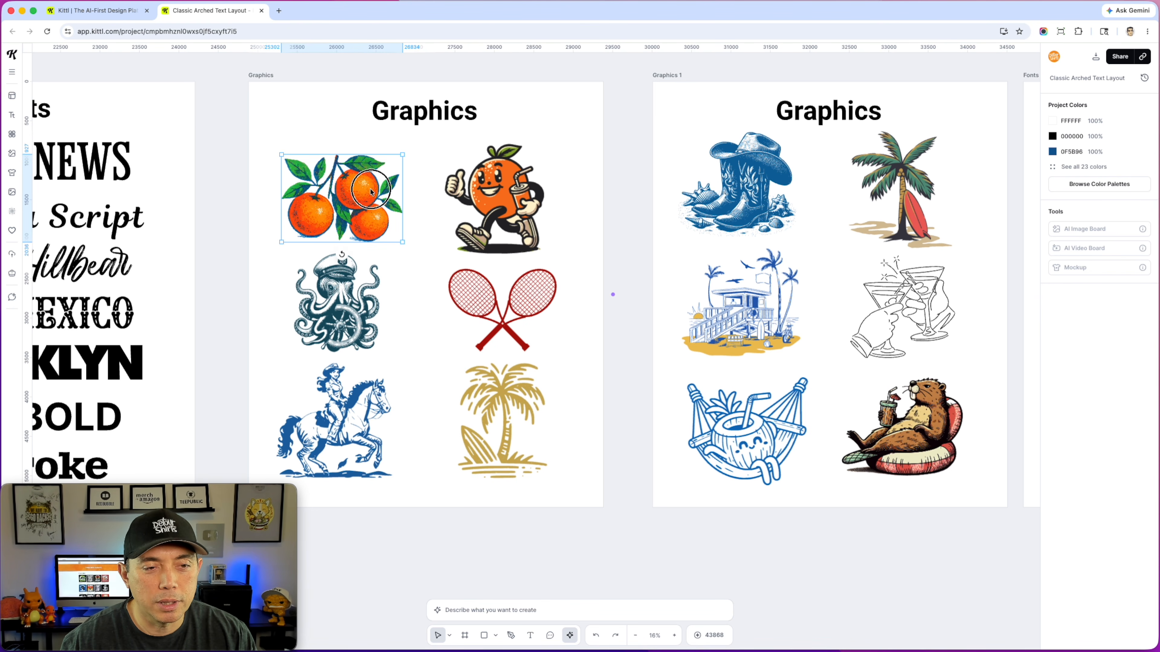
left_click(508, 190)
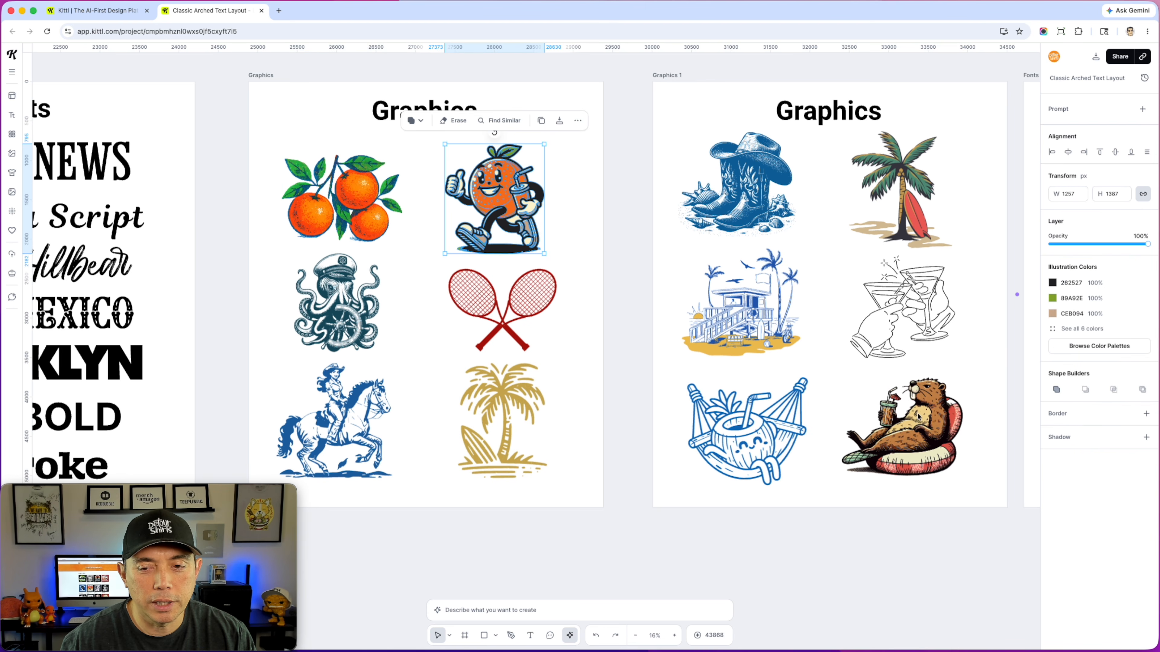
left_click(902, 411)
left_click(902, 201)
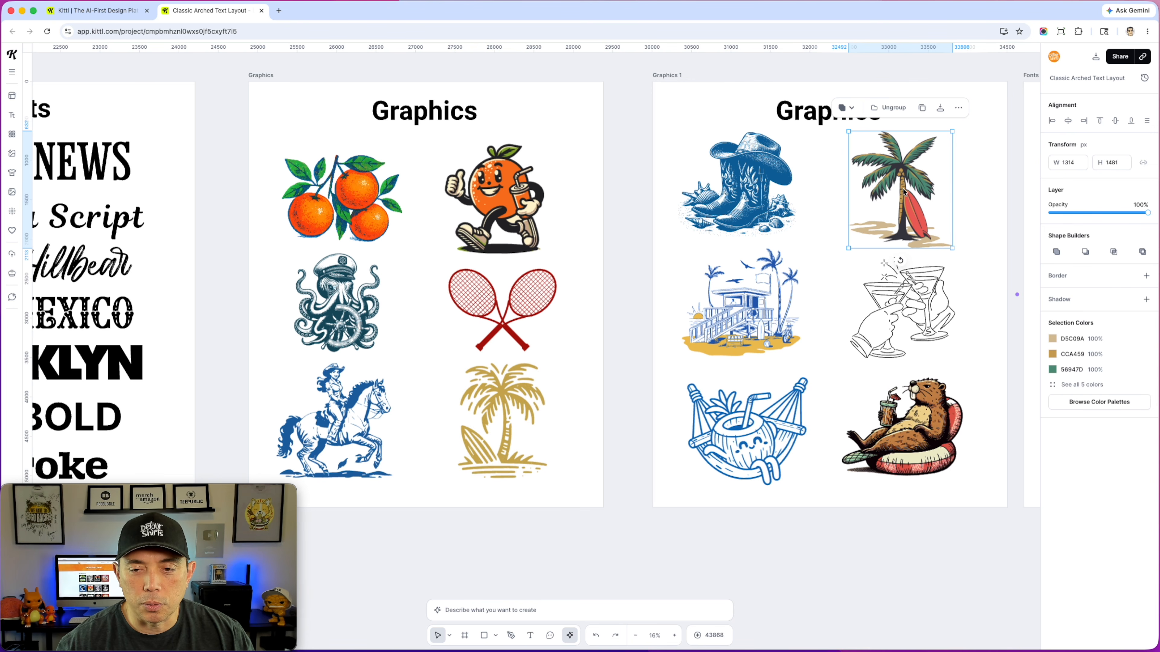
left_click_drag(904, 187, 906, 189)
left_click(534, 411)
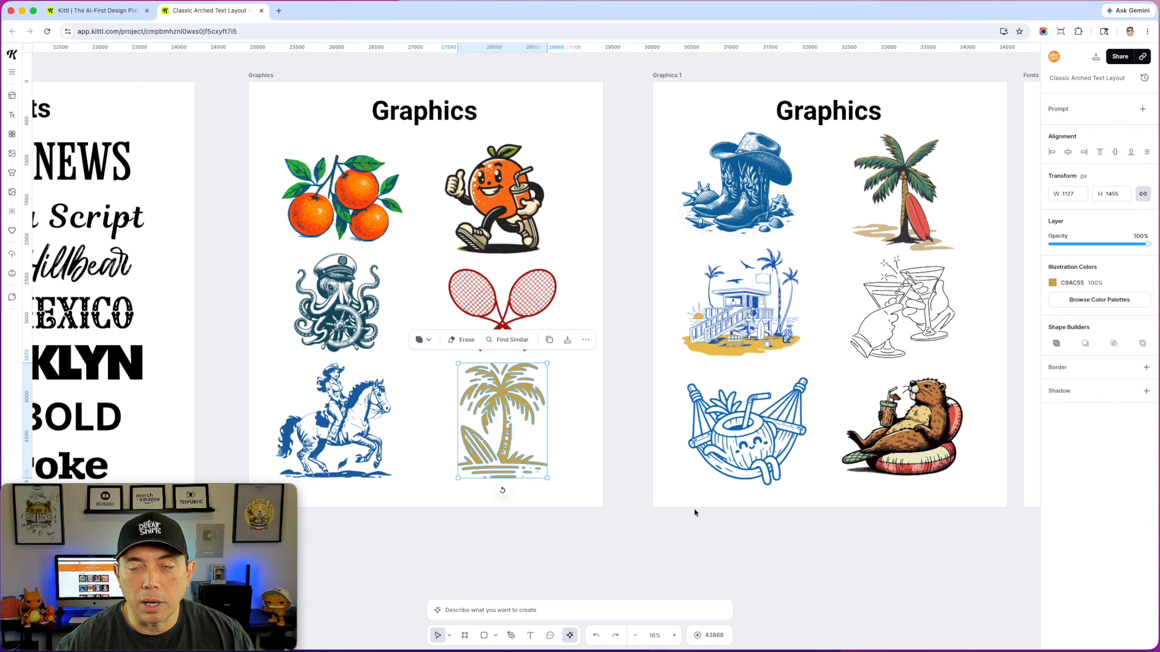
left_click(627, 495)
Examine the ship graphic on the SO LONG, LONDON shirt up close and compare it with the other example shirts' graphics
scroll(629, 492, "left", 15)
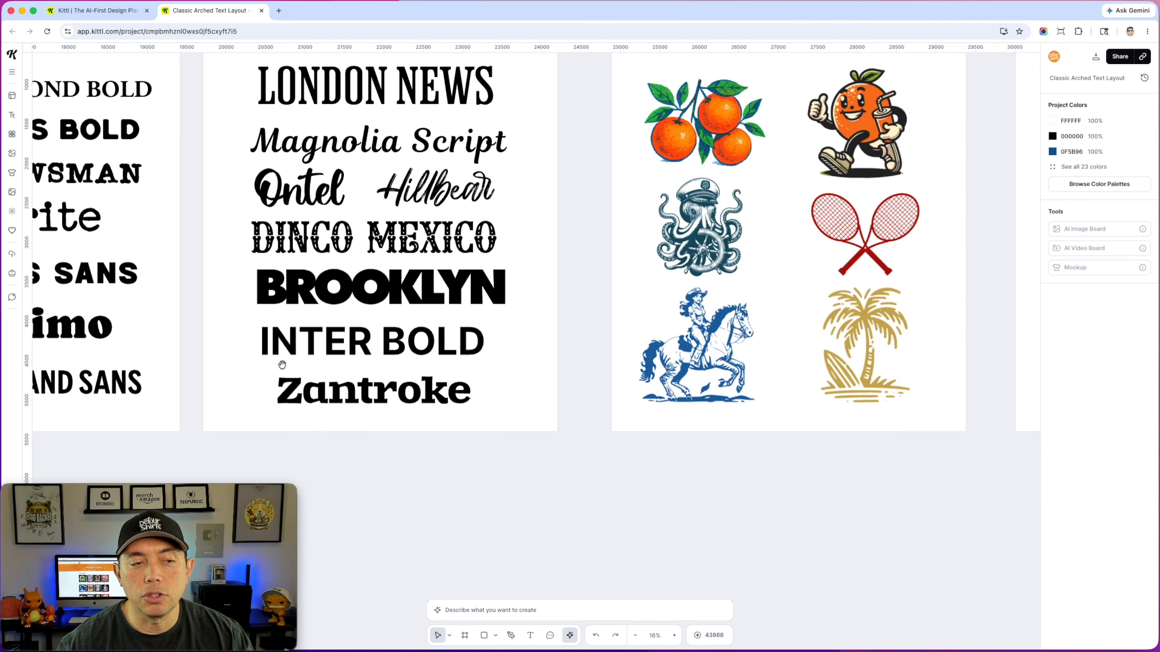
scroll(312, 334, "left", 15)
scroll(505, 338, "up", 10)
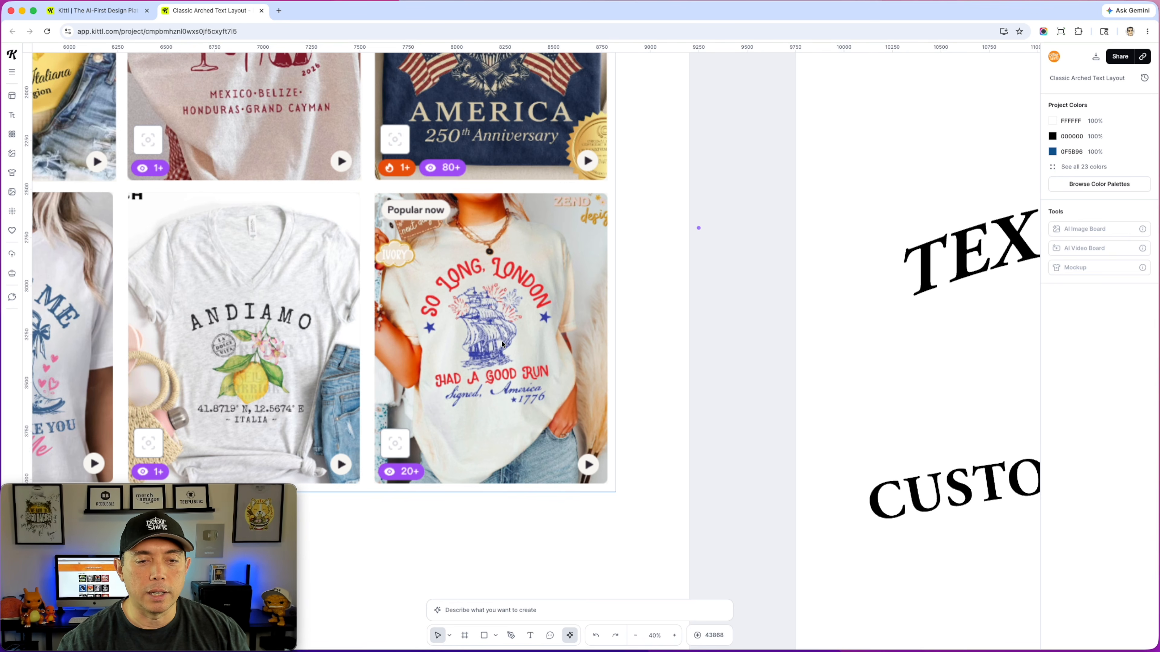
scroll(494, 336, "down", 5)
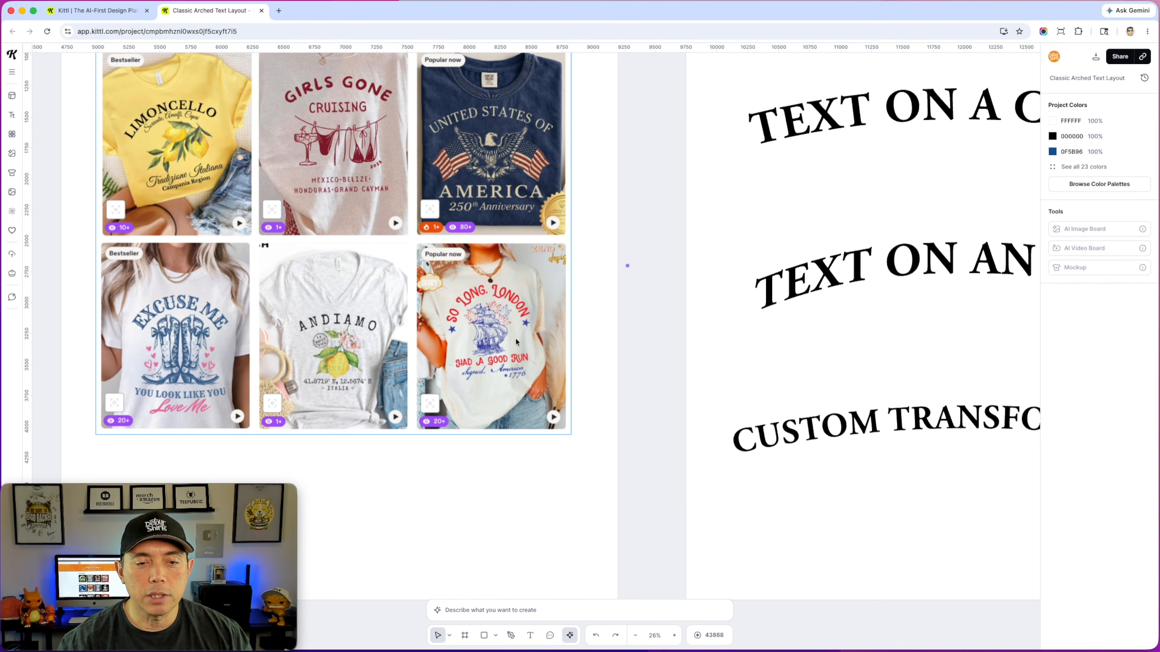
scroll(515, 340, "up", 4)
scroll(489, 325, "up", 2)
scroll(485, 322, "up", 2)
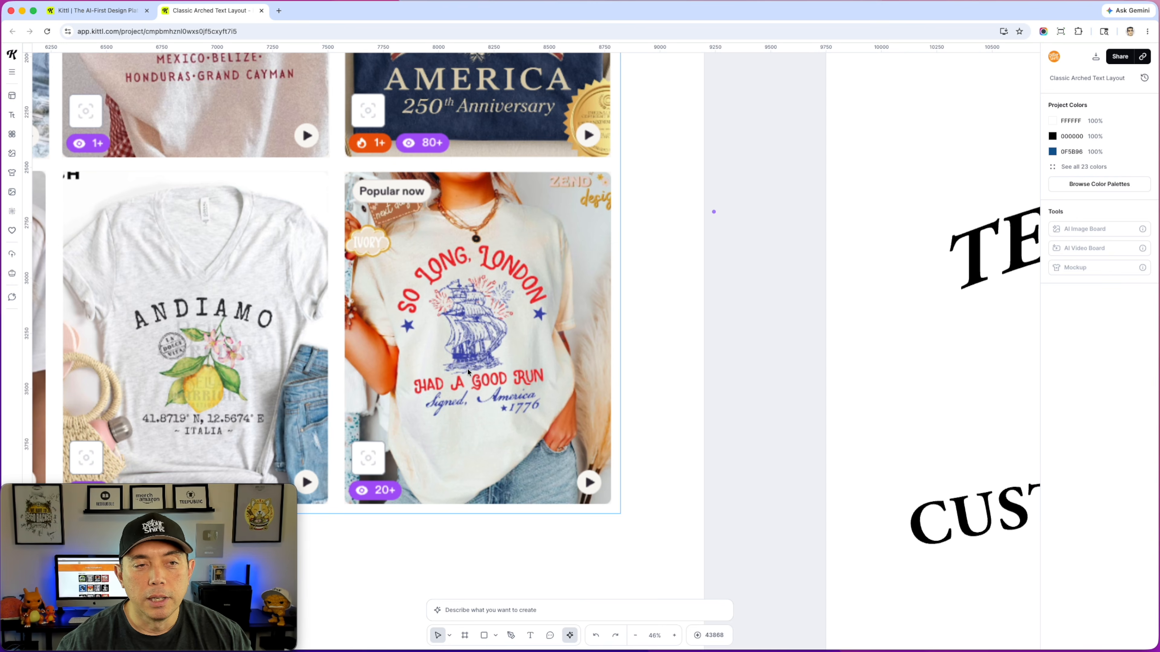
scroll(467, 369, "down", 5)
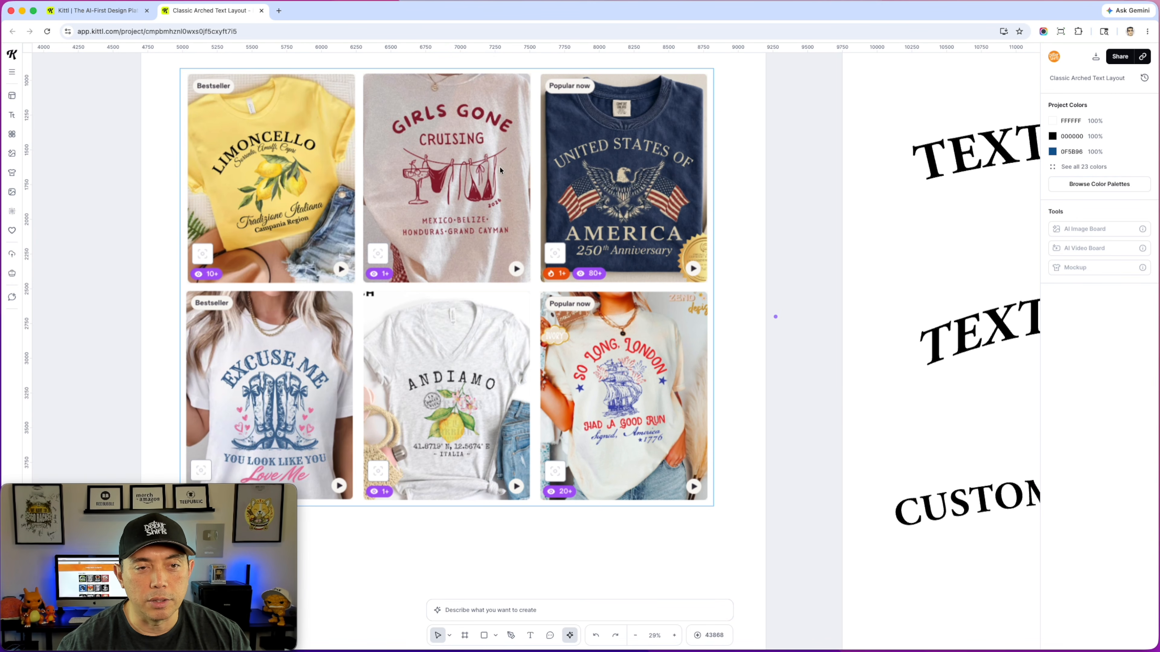
scroll(579, 308, "down", 5)
Review the artboards in order from Transformation Types through Fonts to the two Graphics artboards
scroll(457, 301, "right", 10)
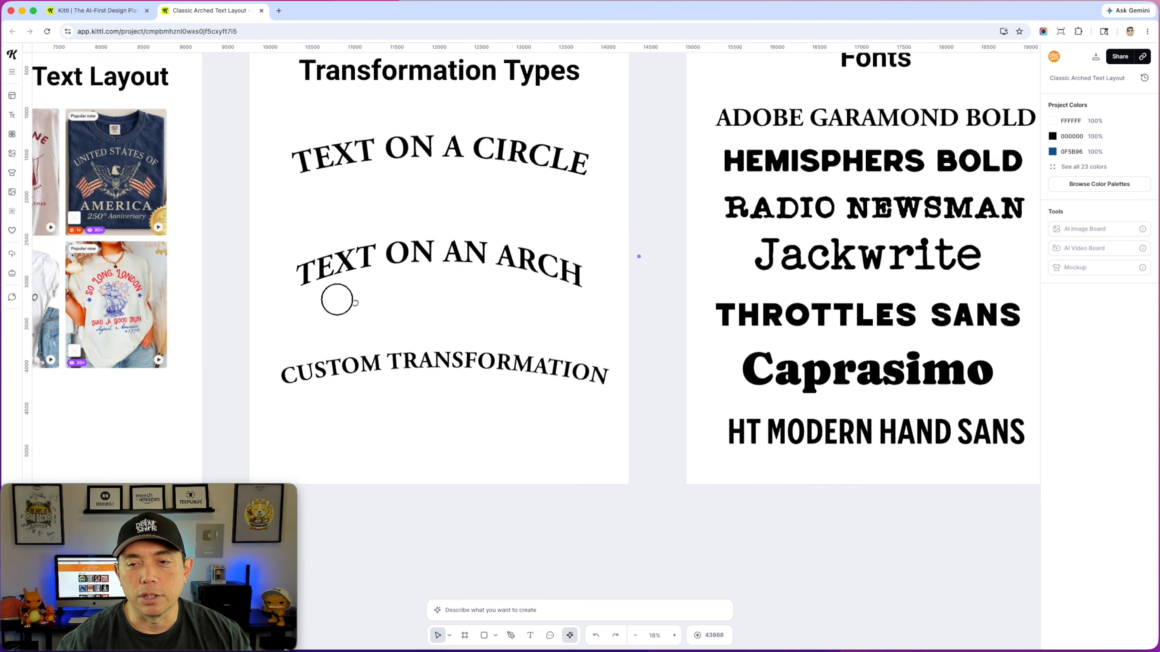
scroll(593, 298, "right", 20)
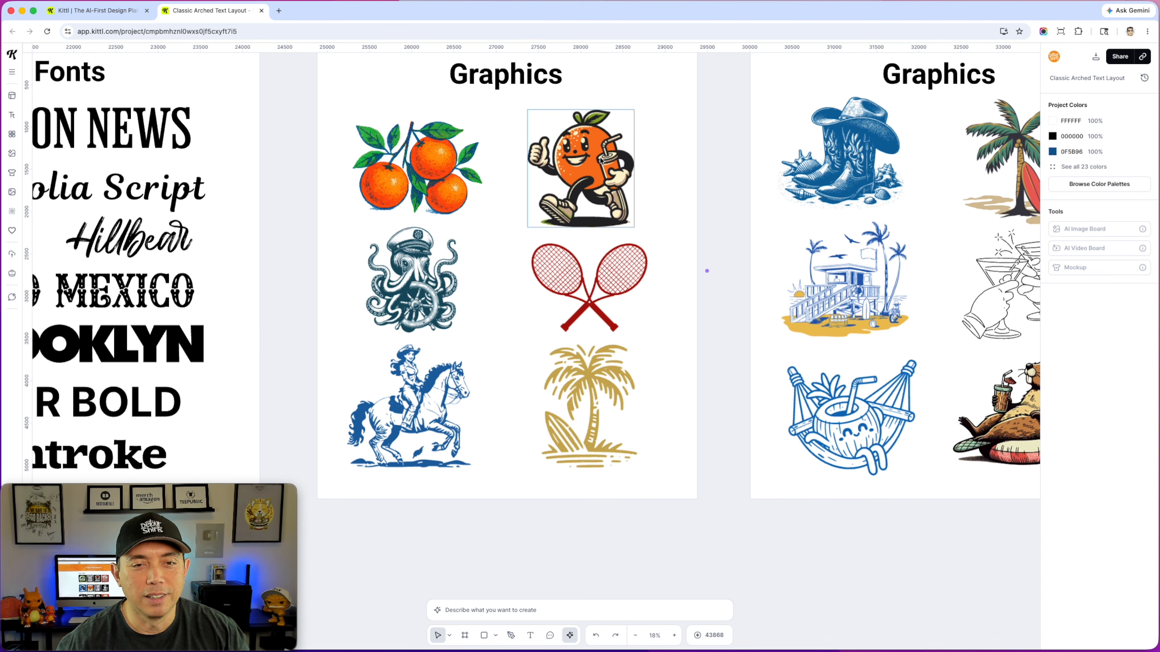
scroll(658, 176, "right", 5)
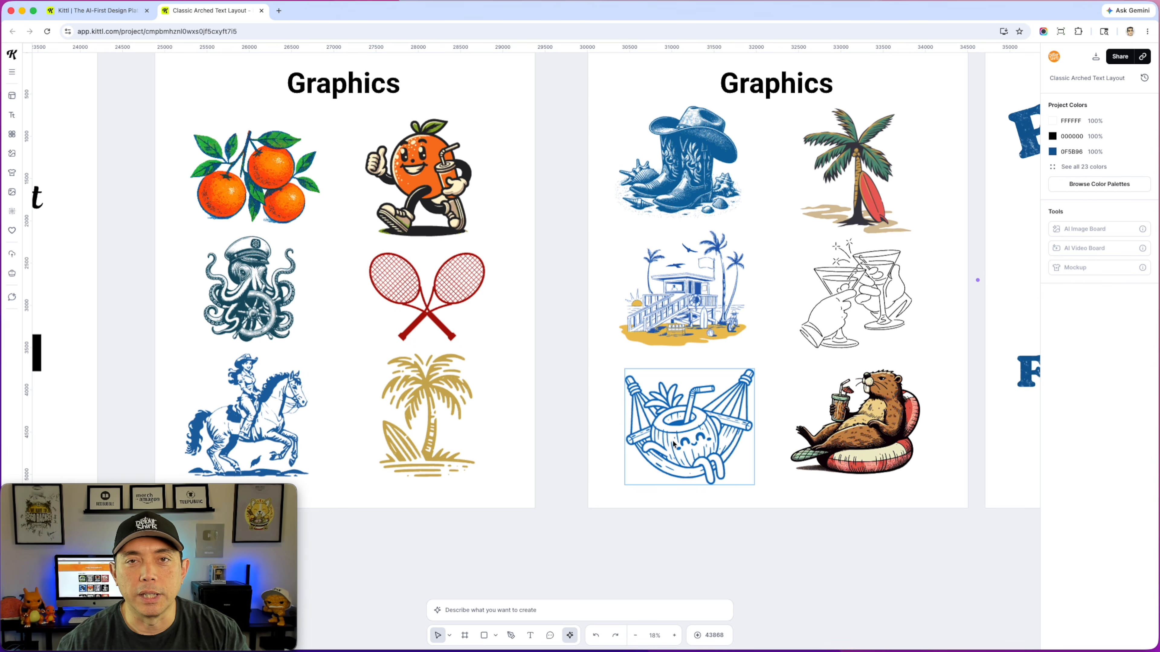
left_click_drag(587, 529, 670, 536)
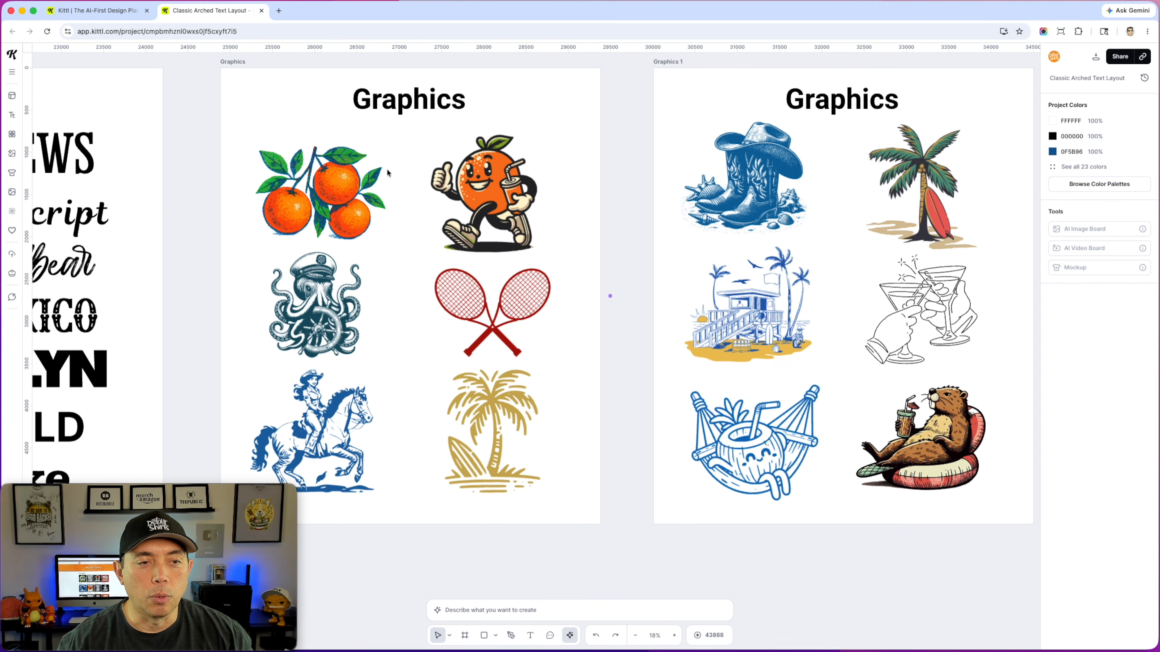
Examine the oranges, clinking martini glasses and beach lifeguard tower illustrations on the Graphics artboards up close
left_click(347, 186)
left_click_drag(339, 184, 338, 183)
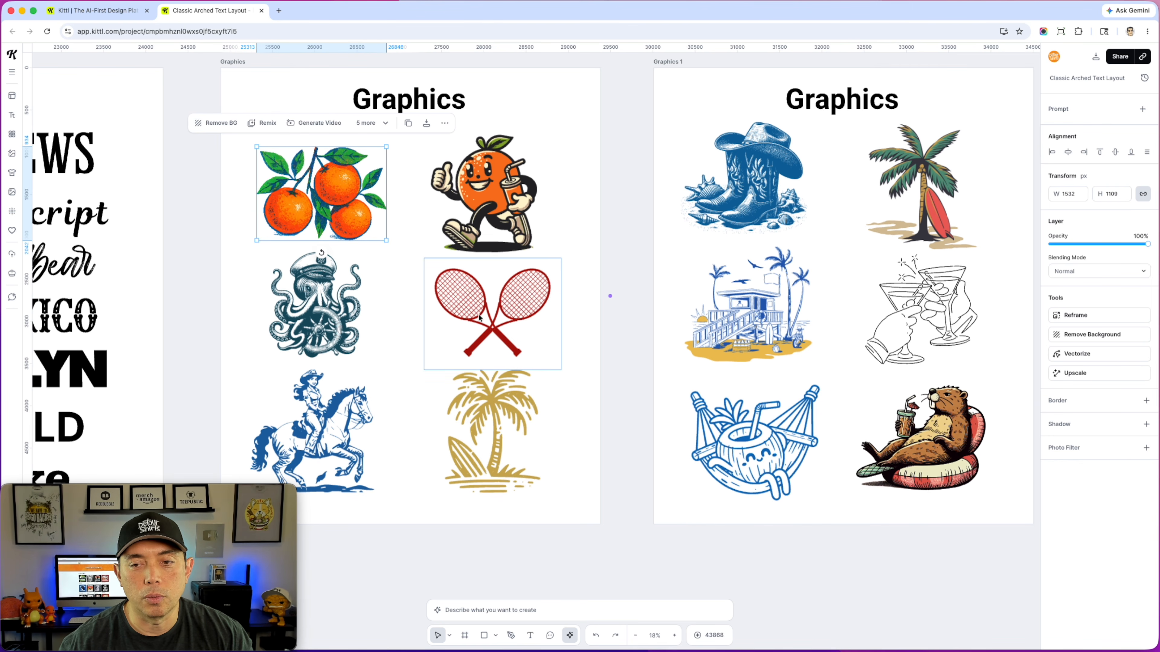
left_click(934, 312)
left_click_drag(936, 311, 936, 311)
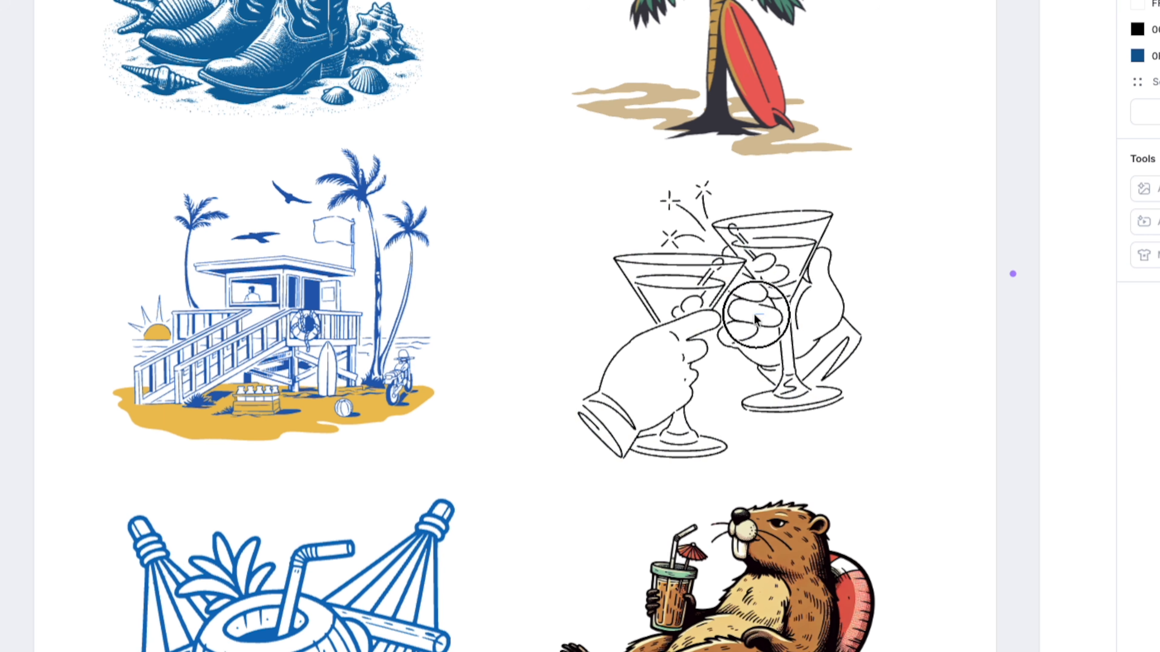
left_click_drag(756, 318, 806, 295)
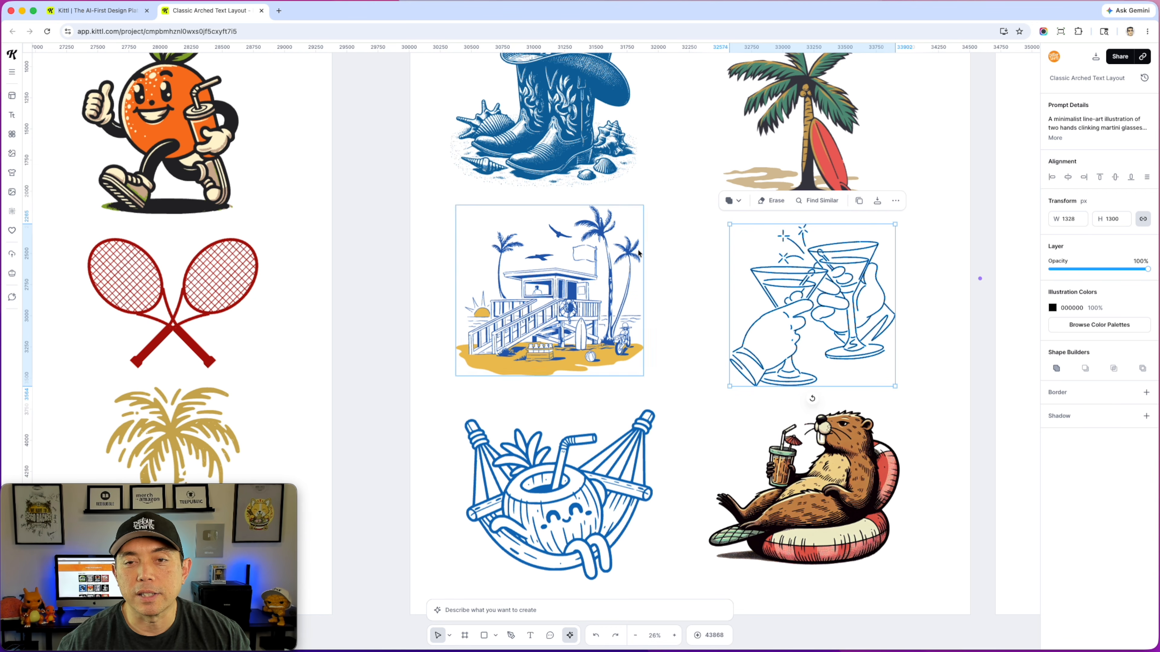
scroll(582, 290, "down", 3)
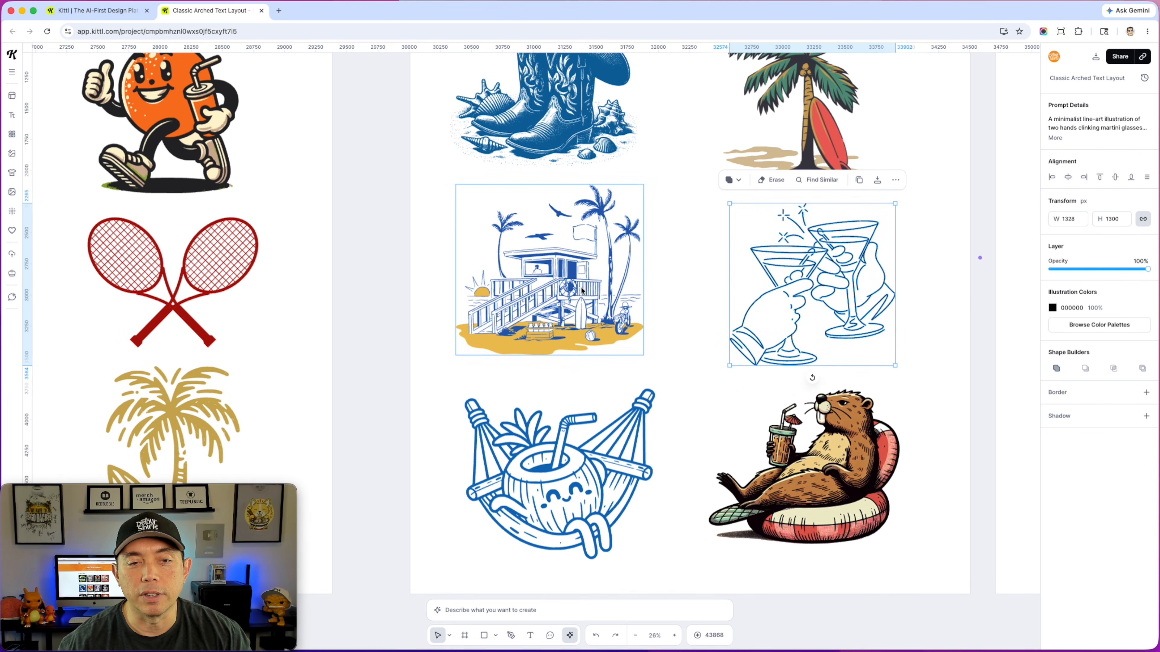
scroll(583, 290, "down", 3)
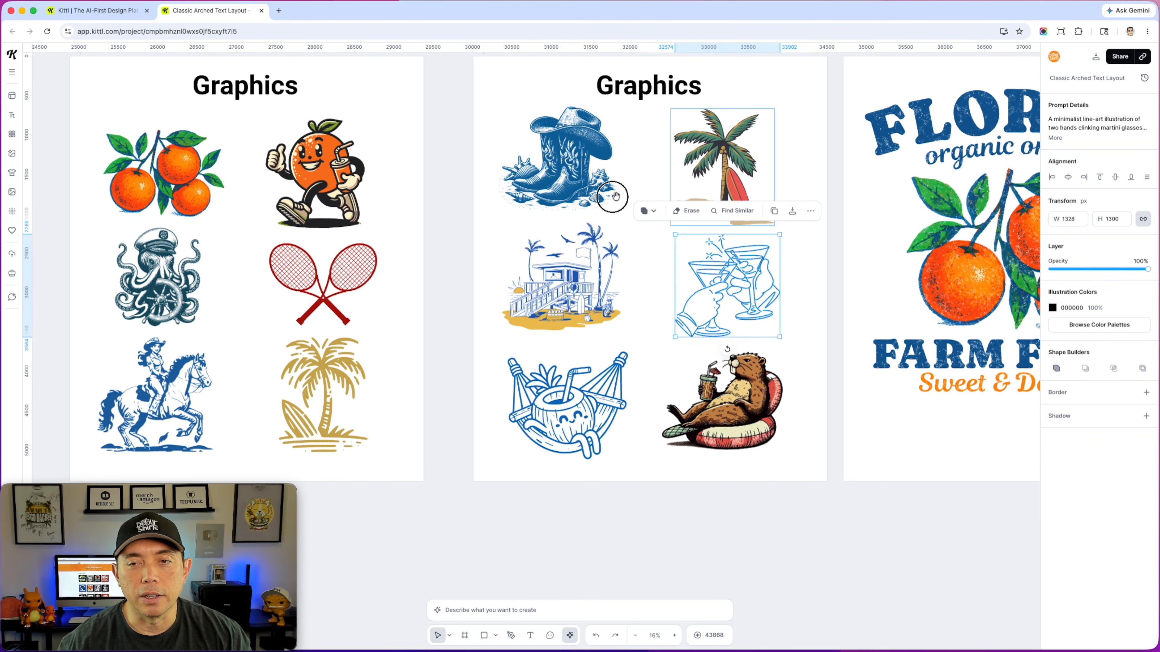
Inspect the FLORIDA heading's font and circle transformation in the oranges design and compare it with the Fonts artboards
scroll(748, 174, "right", 10)
left_click(646, 144)
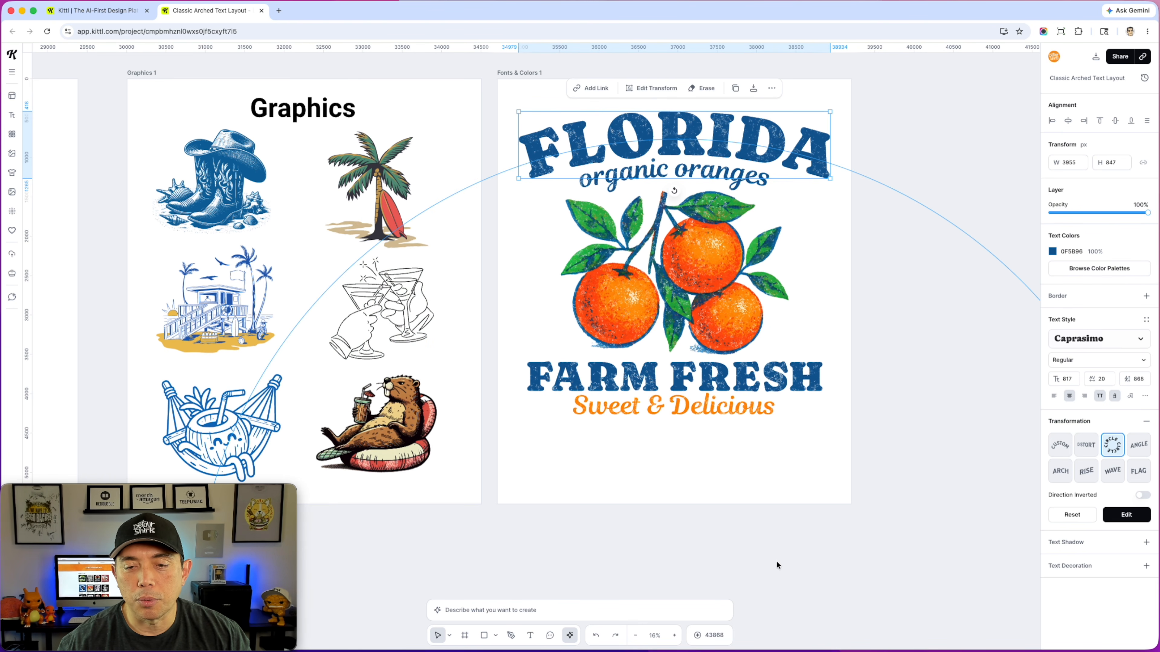
left_click(712, 552)
scroll(691, 545, "left", 2)
scroll(605, 494, "left", 20)
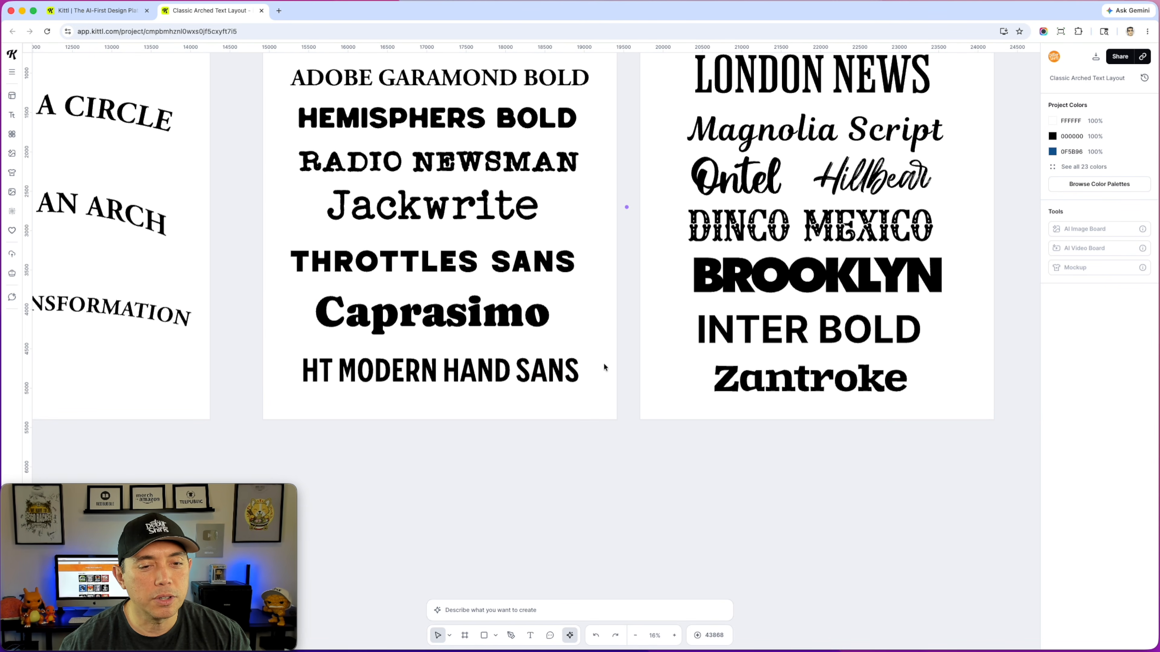
scroll(693, 464, "right", 7)
scroll(759, 370, "right", 15)
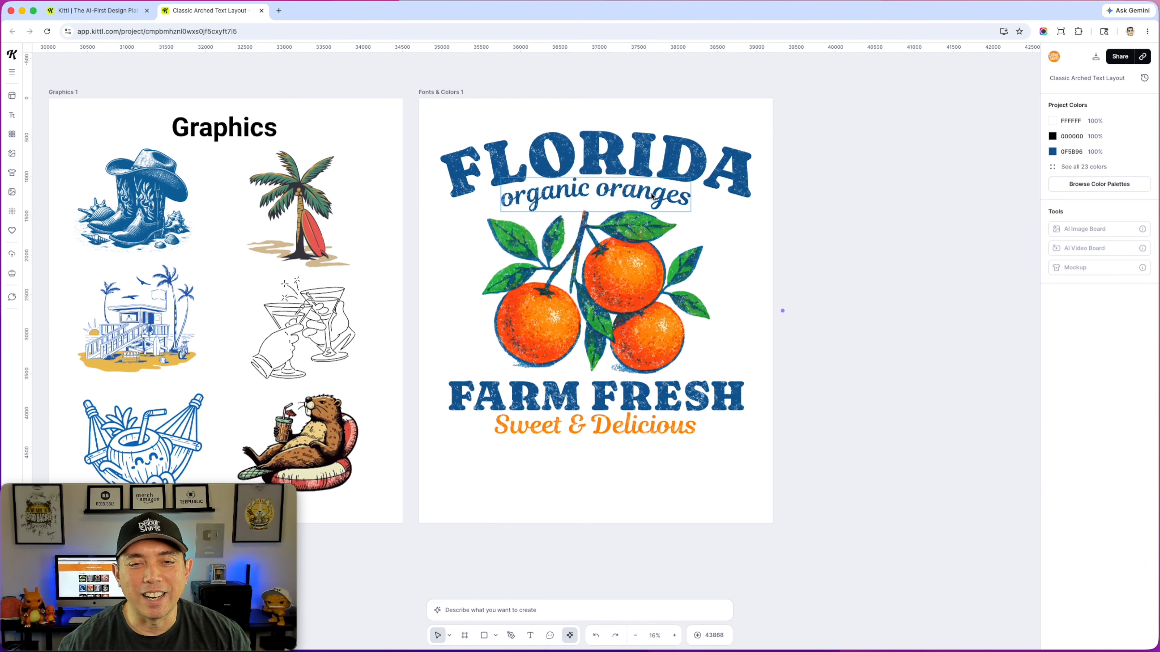
Check the font of the "organic oranges" line against the Magnolia Script sample on the second Fonts artboard
left_click(652, 196)
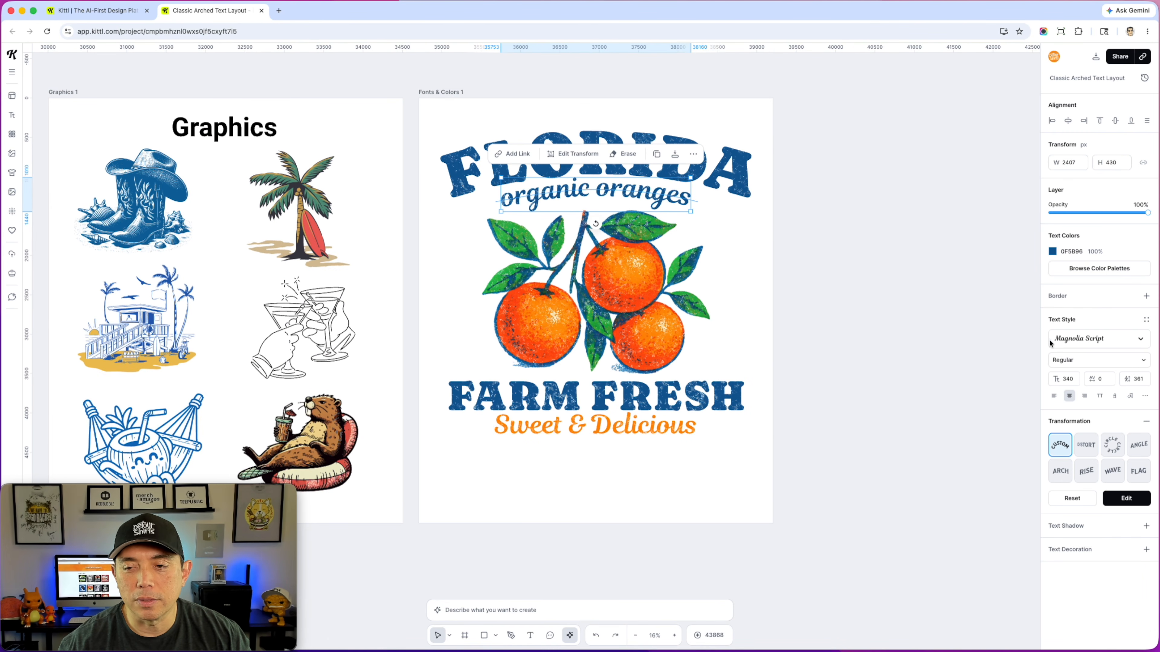
left_click(655, 551)
scroll(634, 487, "left", 6)
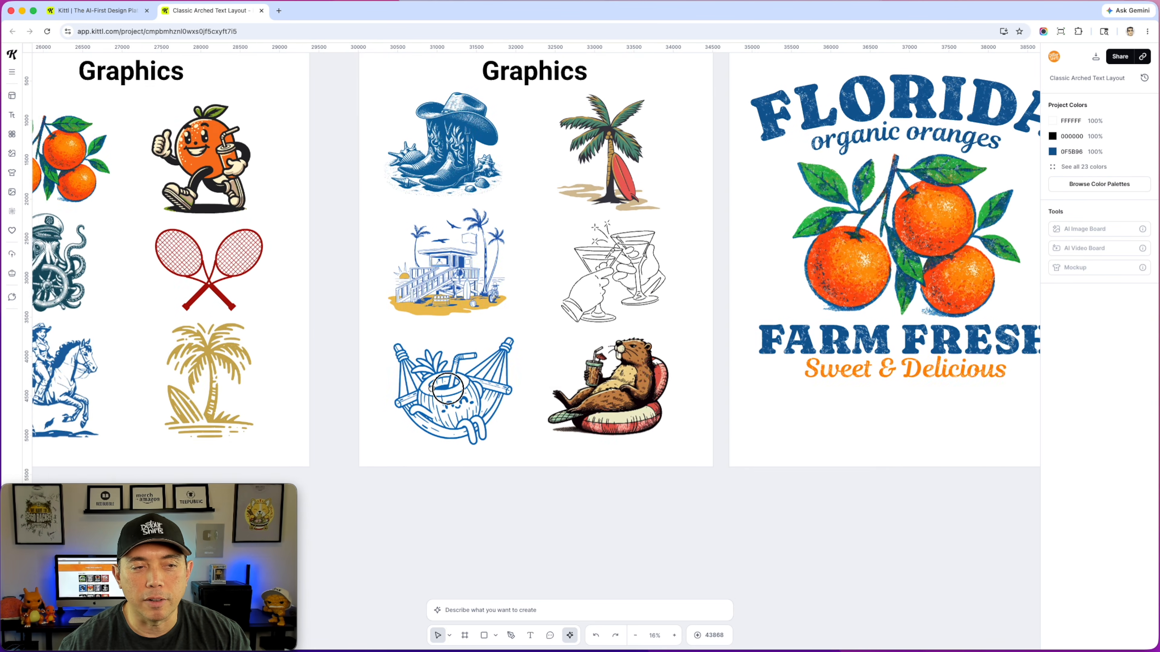
scroll(502, 314, "left", 10)
left_click(320, 207)
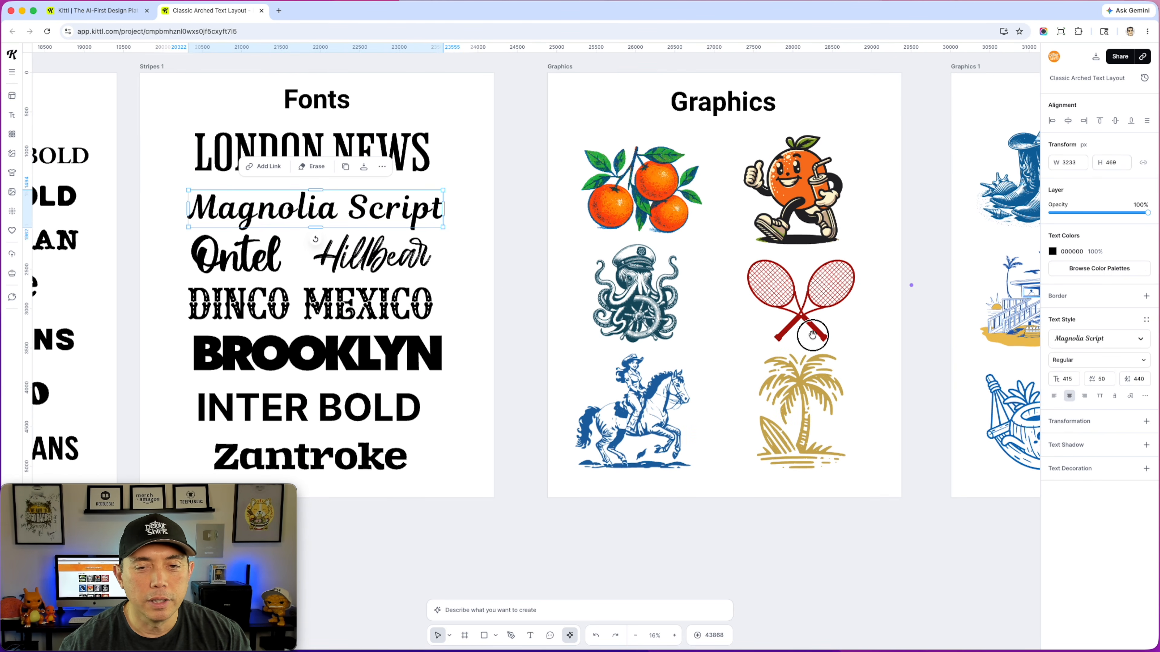
Inspect the oranges illustration and the FARM FRESH and "Sweet & Delicious" text lines of the Florida design
scroll(812, 335, "right", 10)
left_click(711, 231)
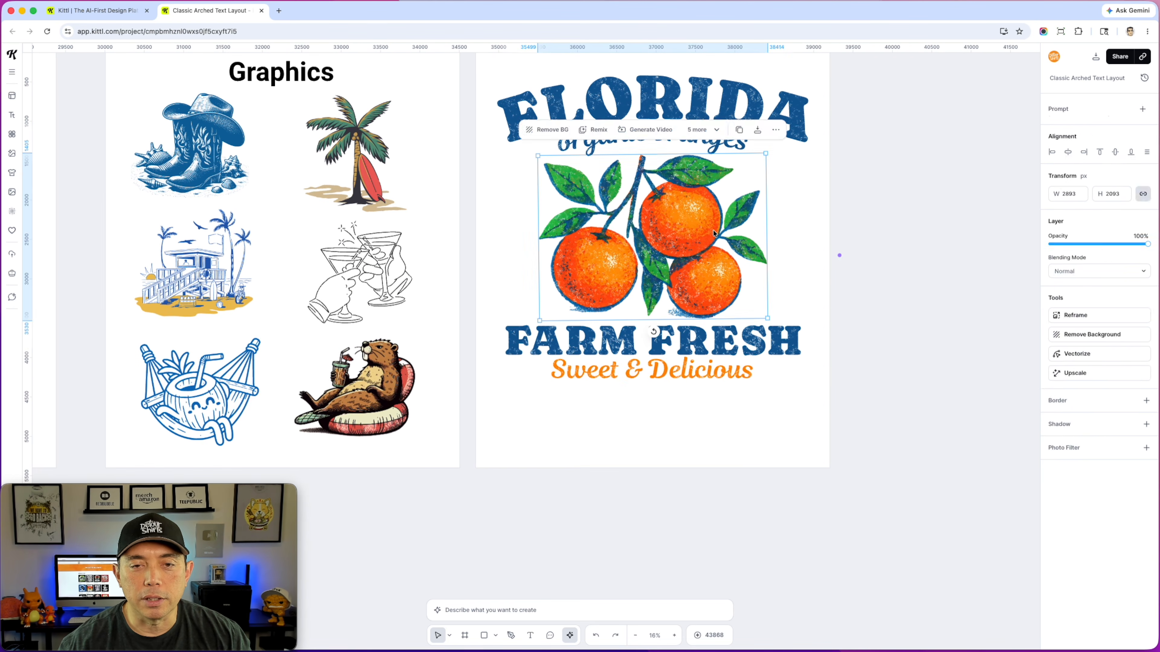
left_click(681, 348)
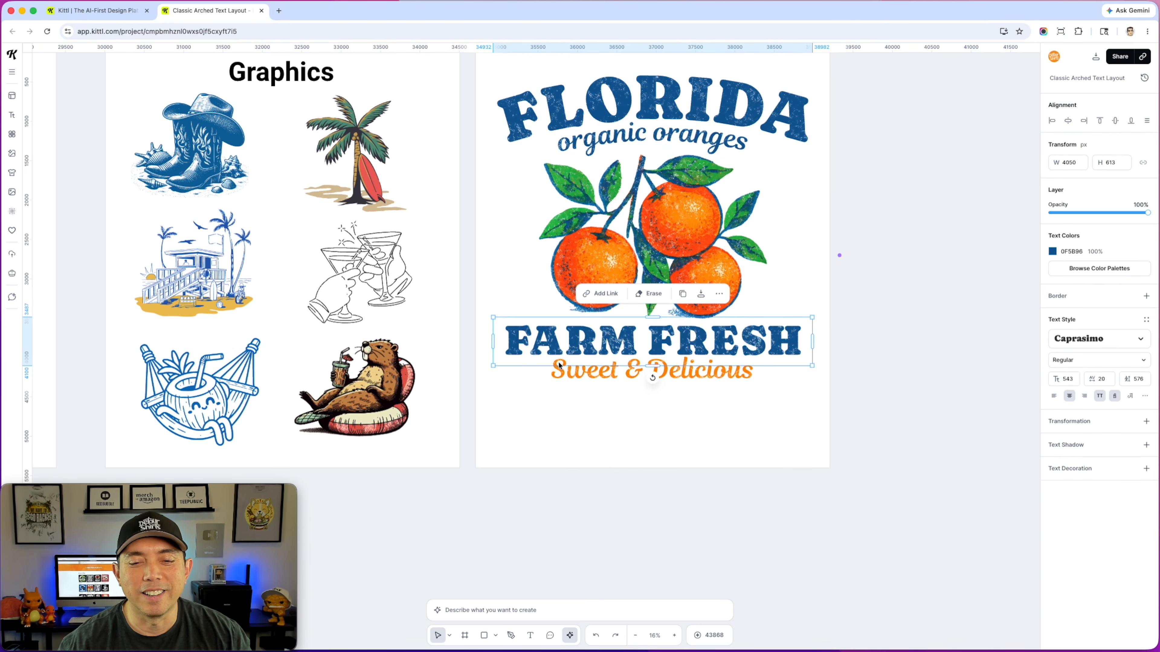
left_click(588, 375)
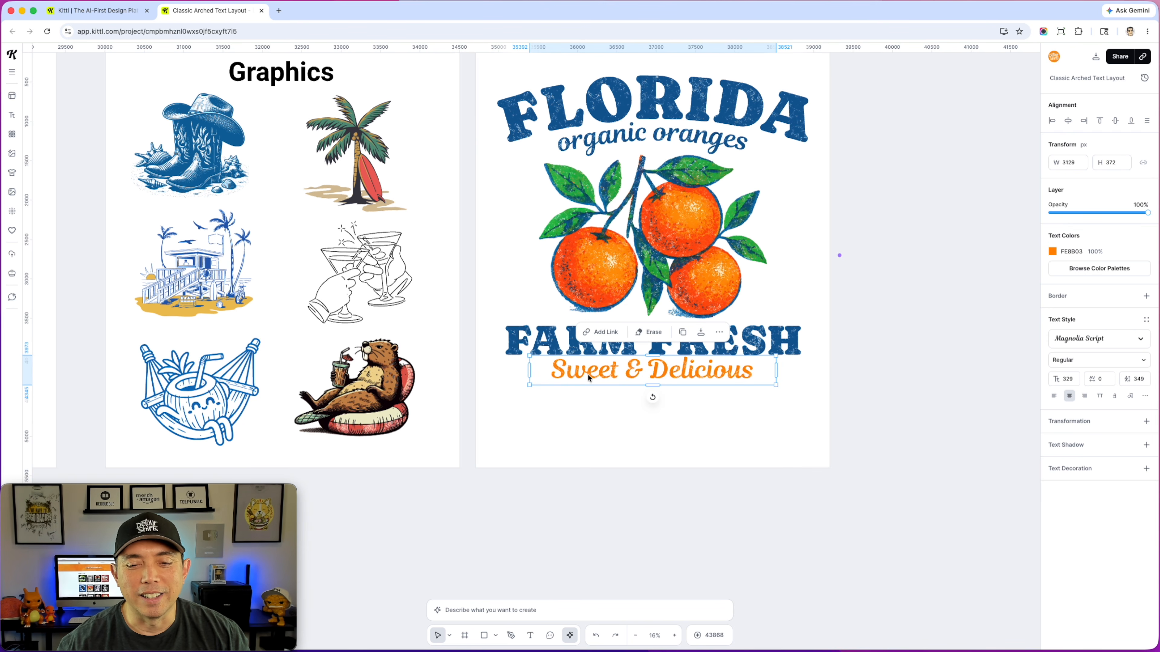
left_click(766, 399)
scroll(766, 399, "up", 1)
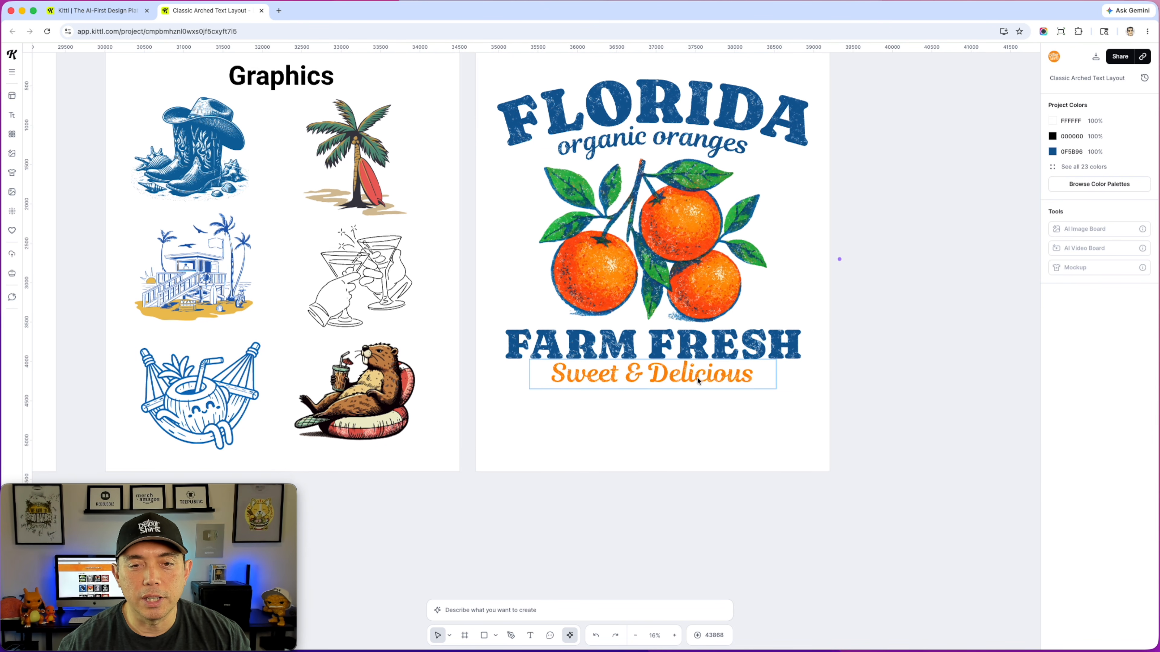
Inspect the text settings of the FLORIDA heading and the "organic oranges" line up close
left_click(796, 133)
scroll(782, 145, "up", 2)
scroll(783, 154, "up", 3)
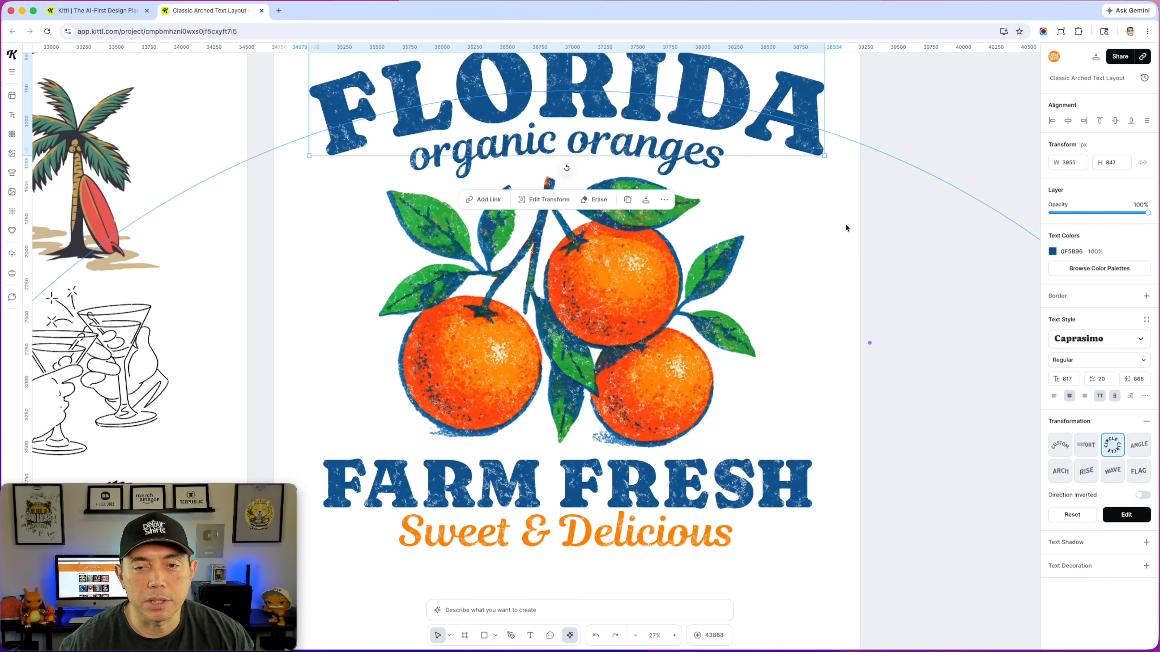
left_click(622, 161)
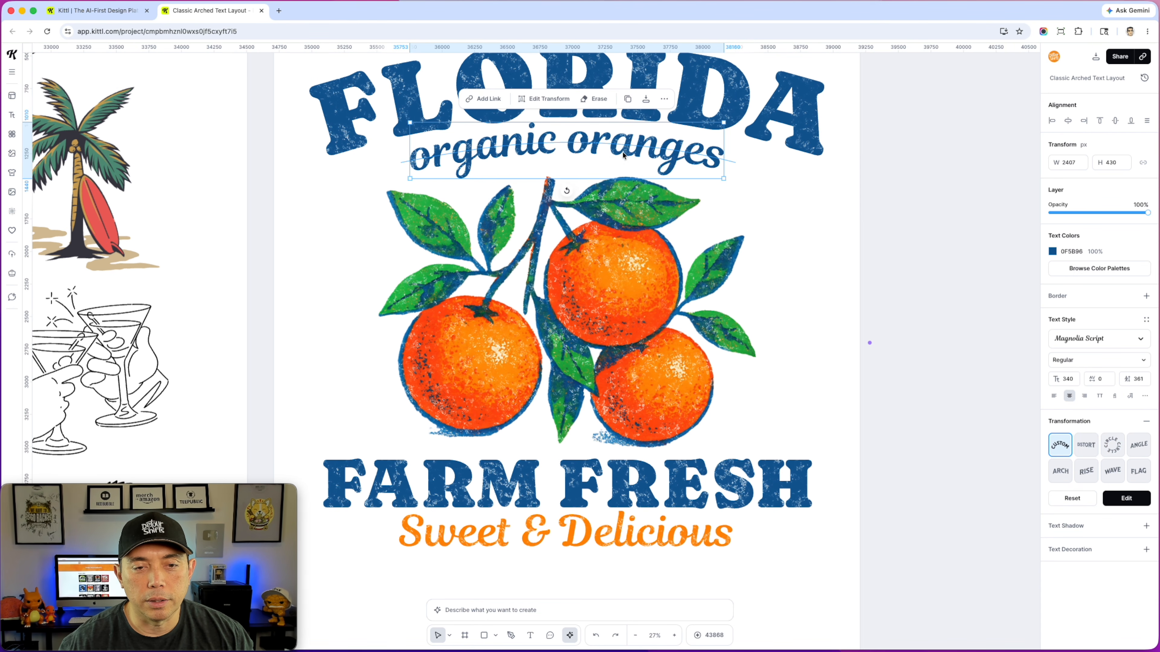
Recolor the FLORIDA heading with the dark blue 095B91 sampled from the branch of the oranges illustration
left_click(862, 175)
left_click(806, 117)
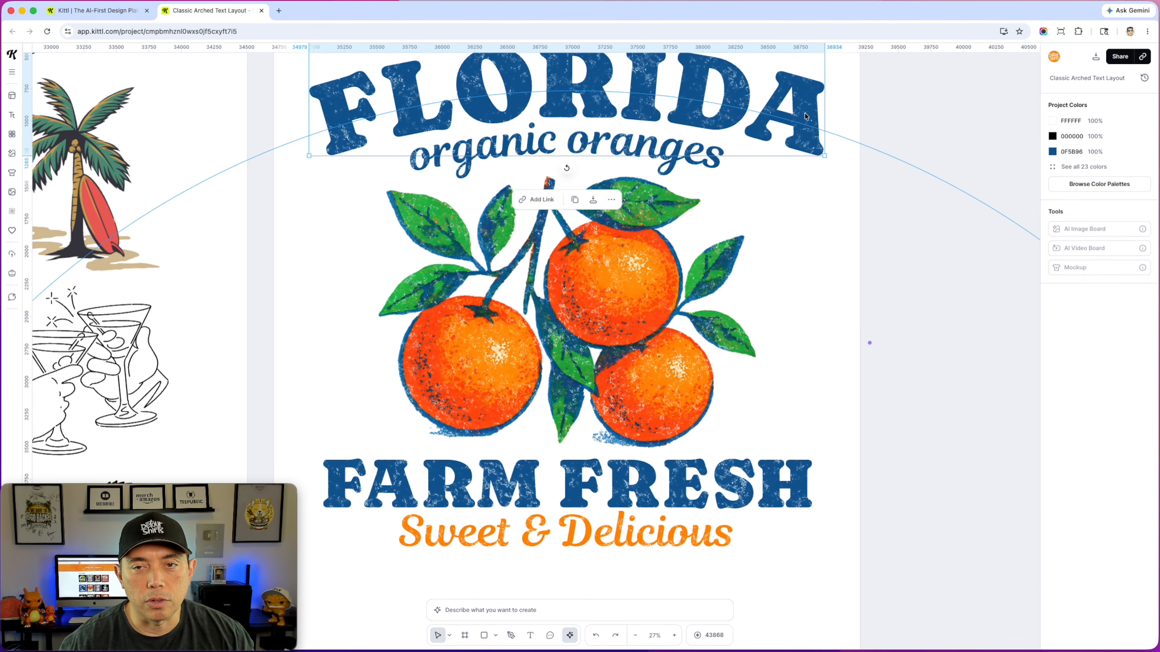
left_click(1052, 252)
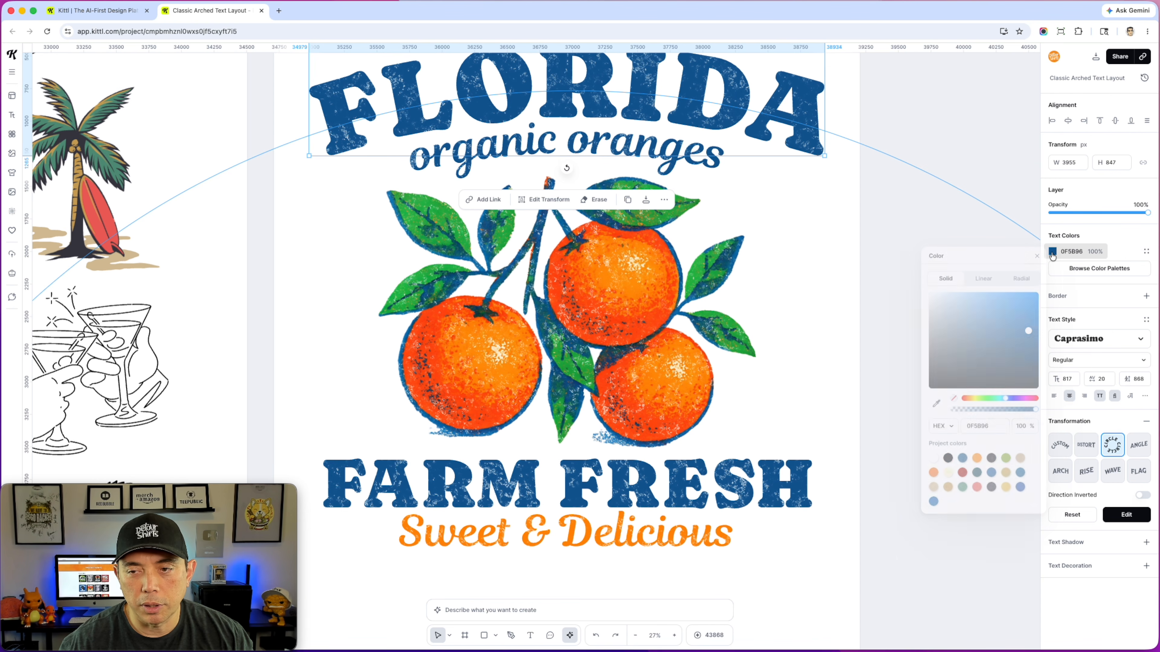
left_click(936, 403)
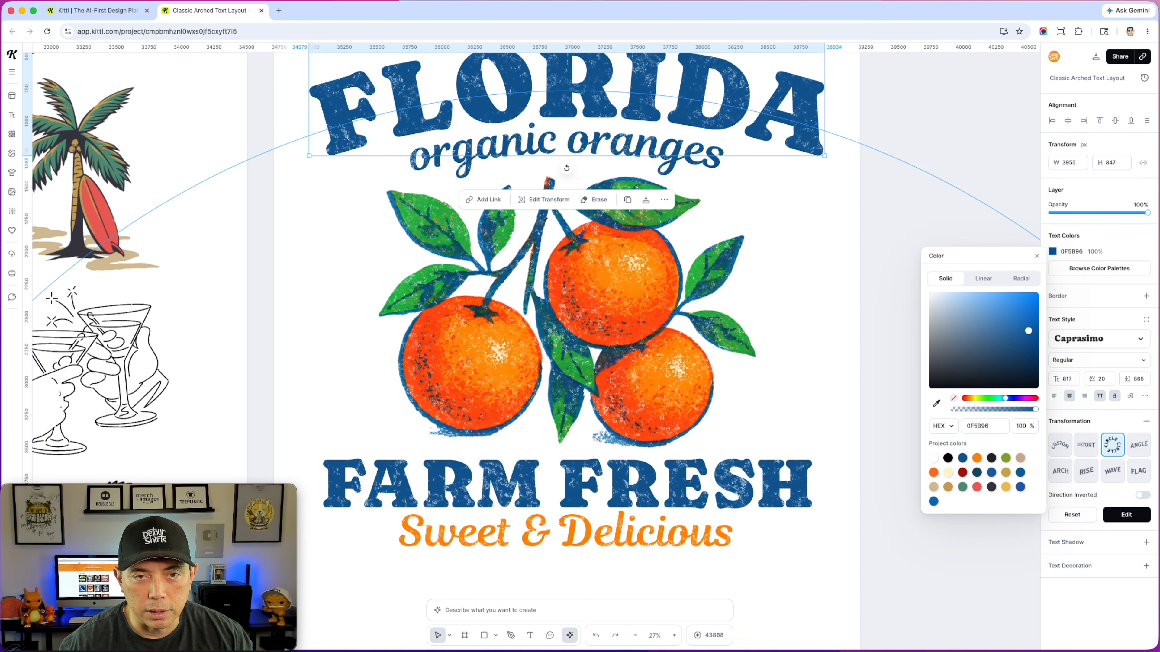
left_click(540, 227)
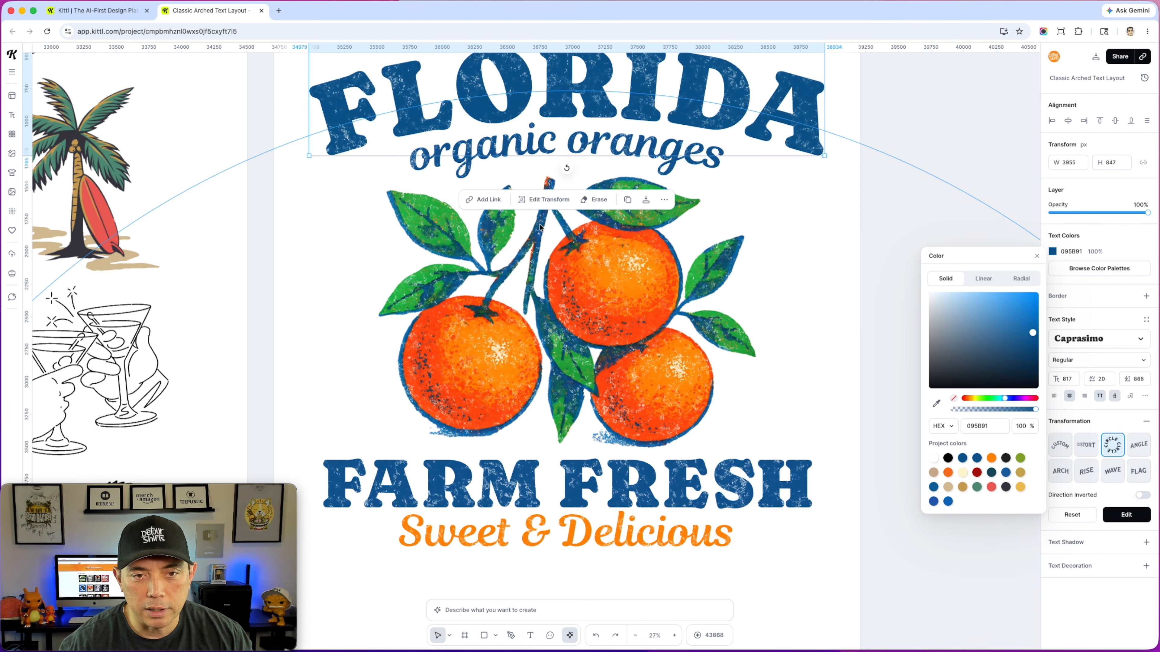
left_click(890, 189)
Try sampling a new color from the canvas for the "Sweet & Delicious" line, and undo the change
left_click(644, 156)
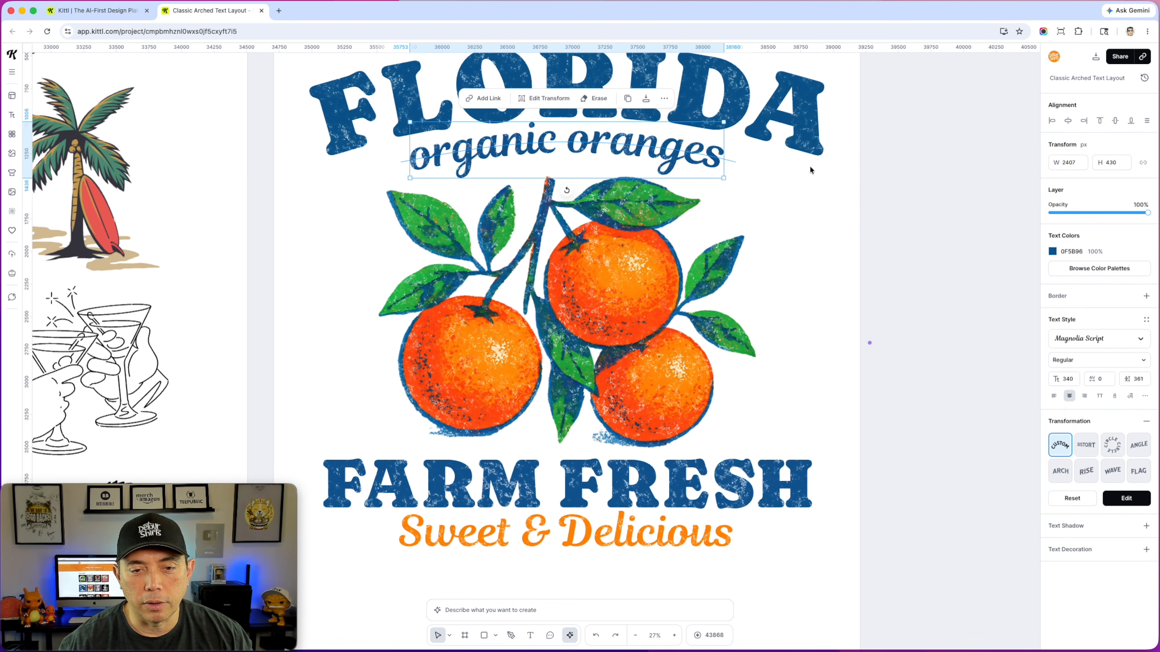
left_click(682, 526)
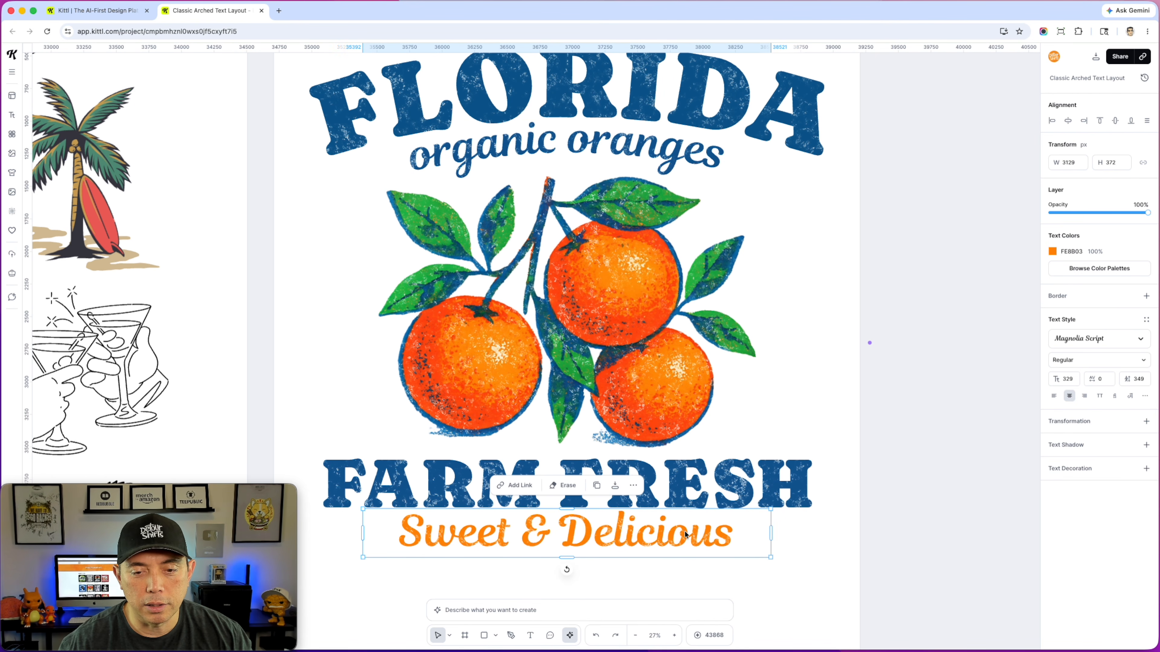
left_click(1052, 252)
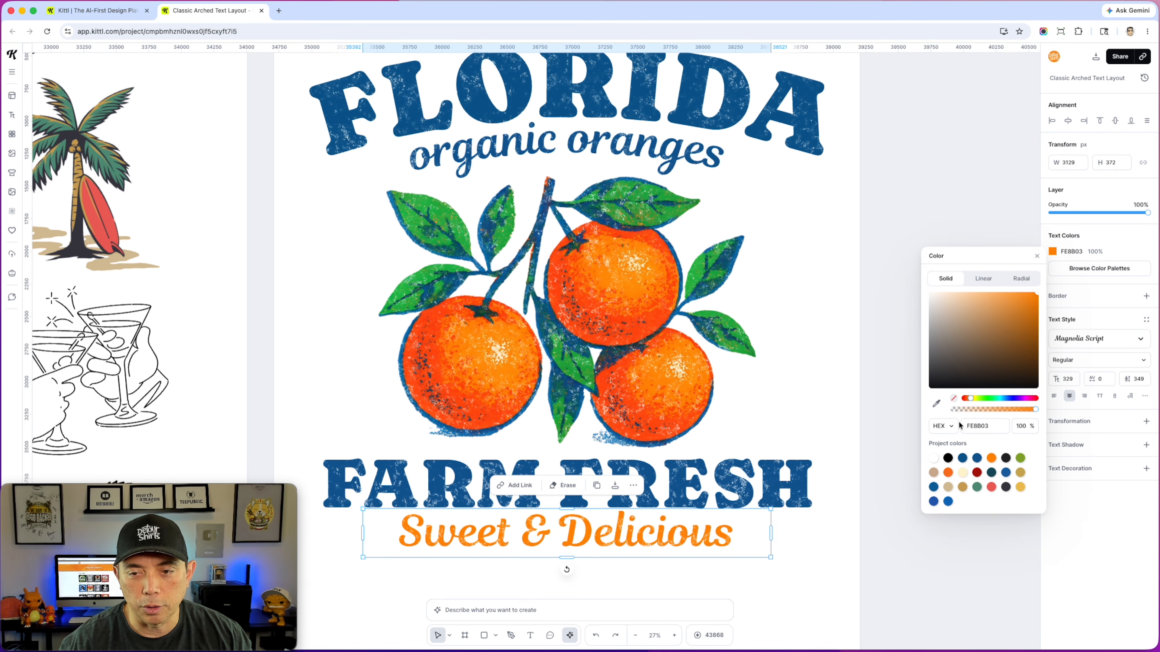
left_click(936, 402)
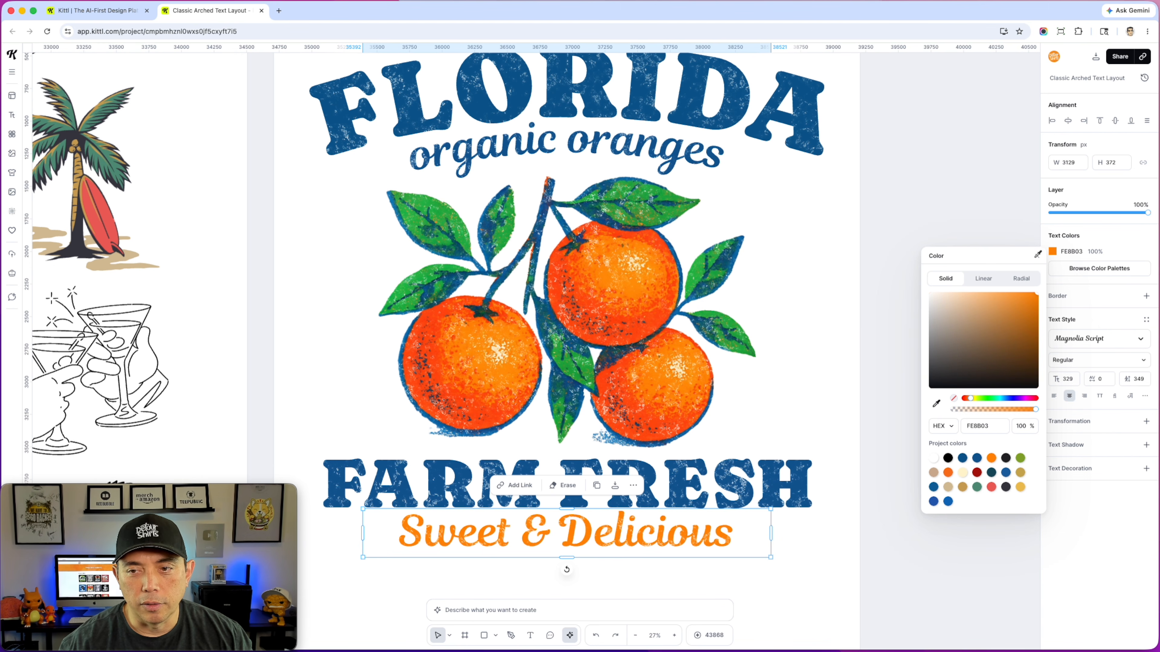
left_click(978, 206)
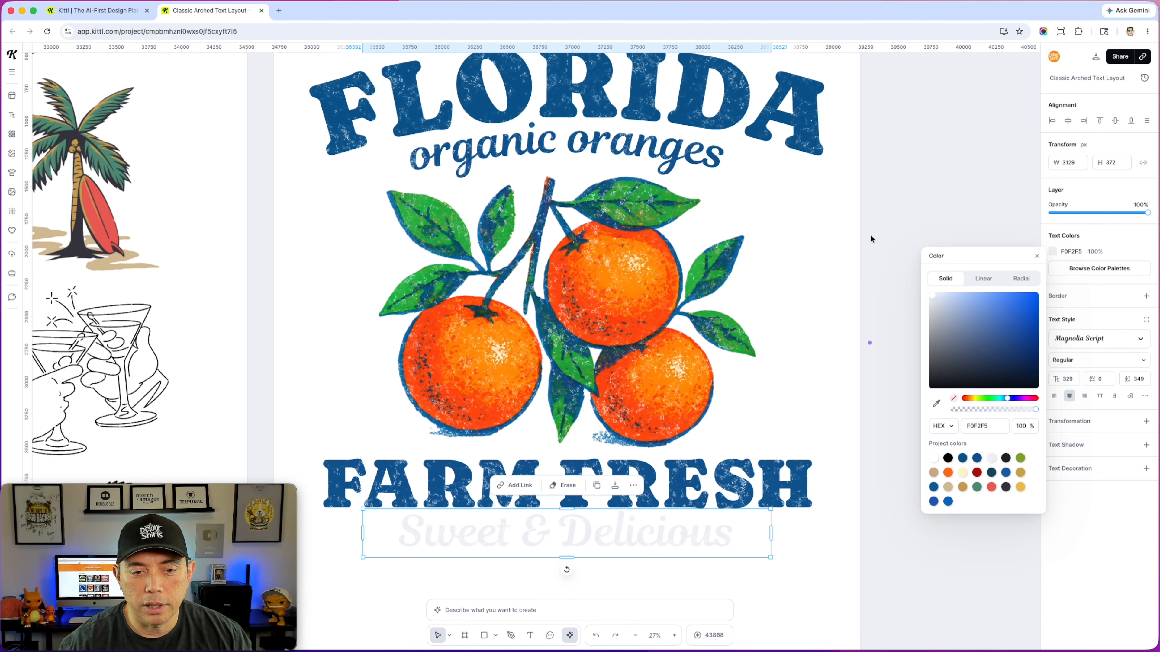
key("super+z")
left_click(901, 213)
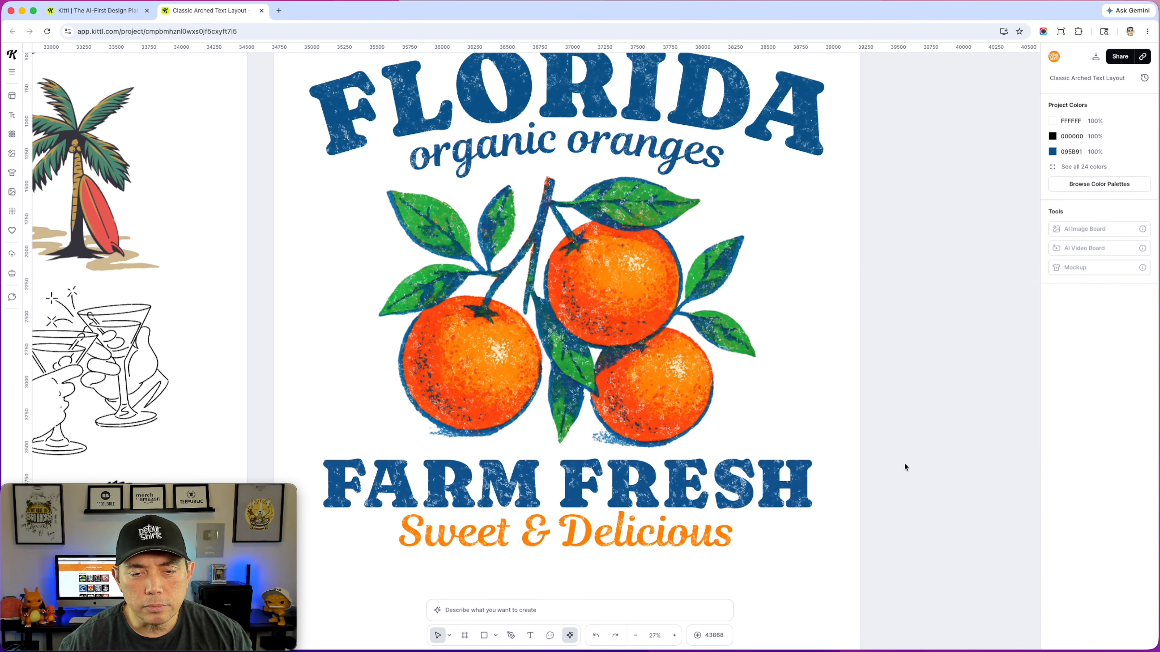
Compare the font and transformation settings of the "organic oranges" line and the FLORIDA heading
scroll(875, 478, "down", 5)
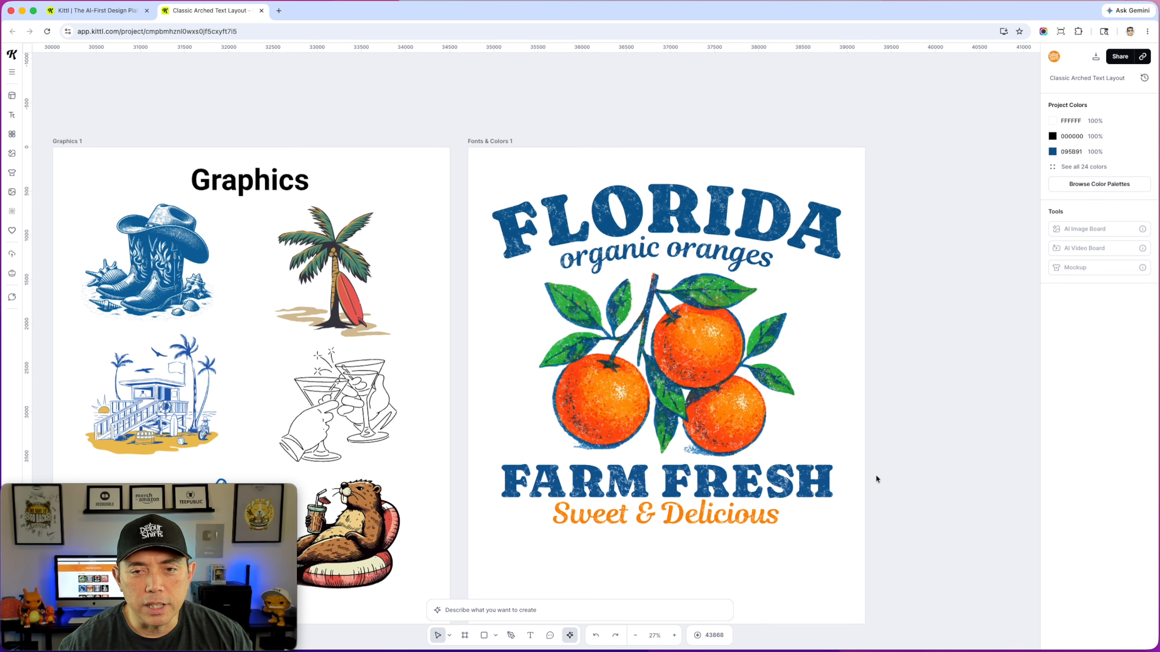
left_click(709, 249)
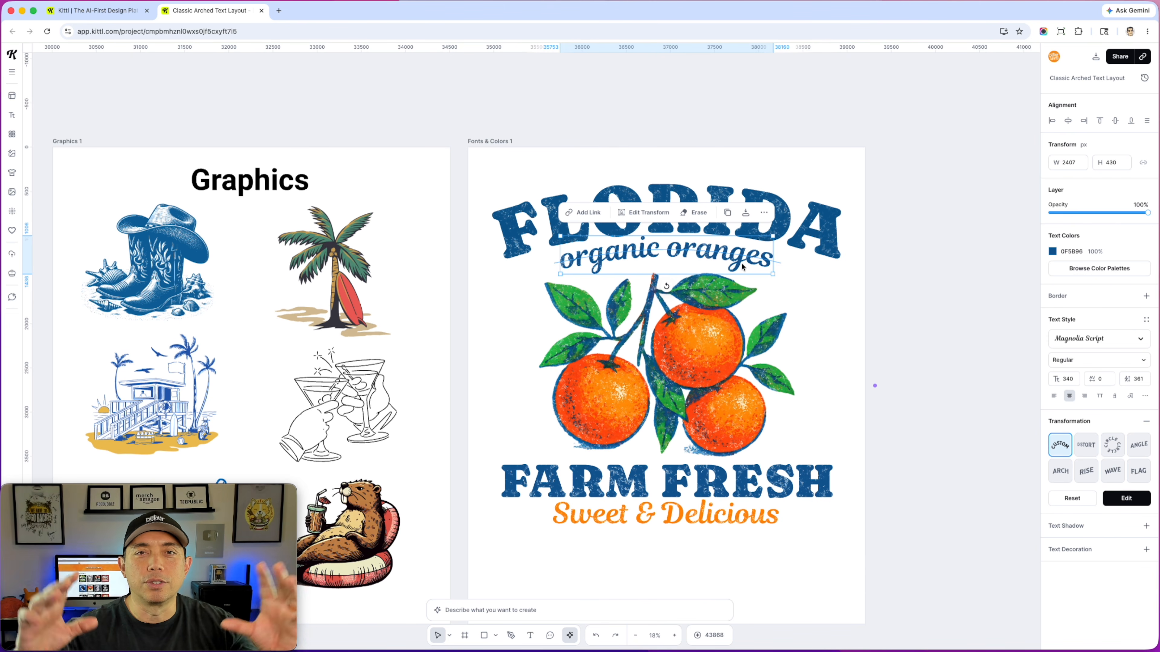
left_click(698, 185)
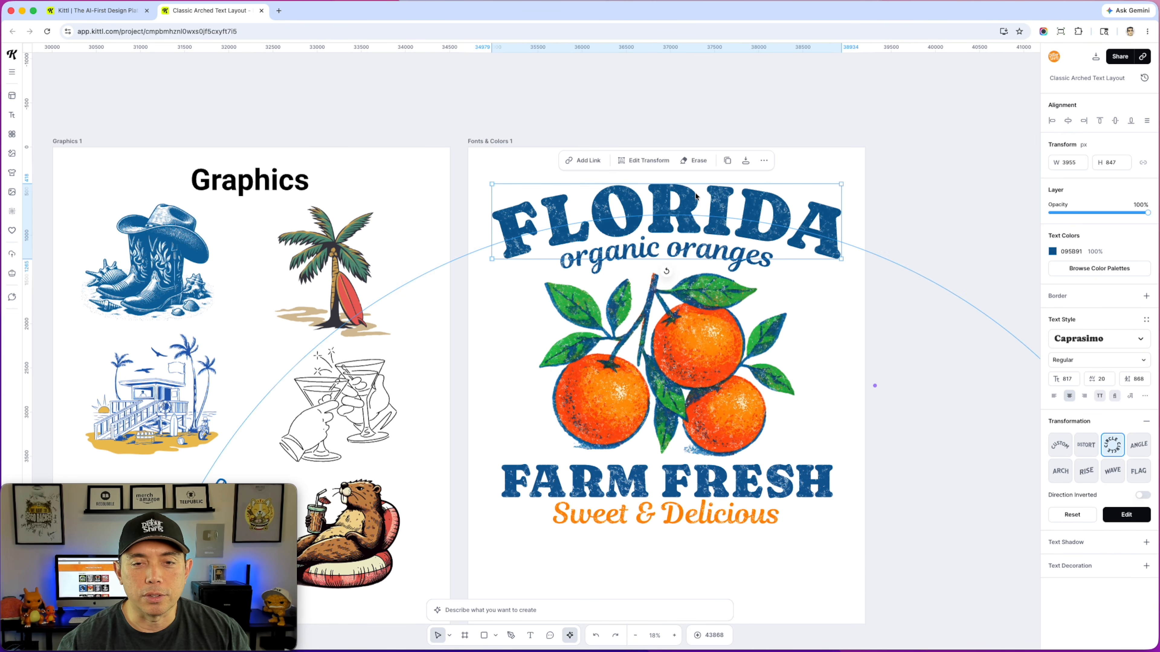
left_click(572, 252)
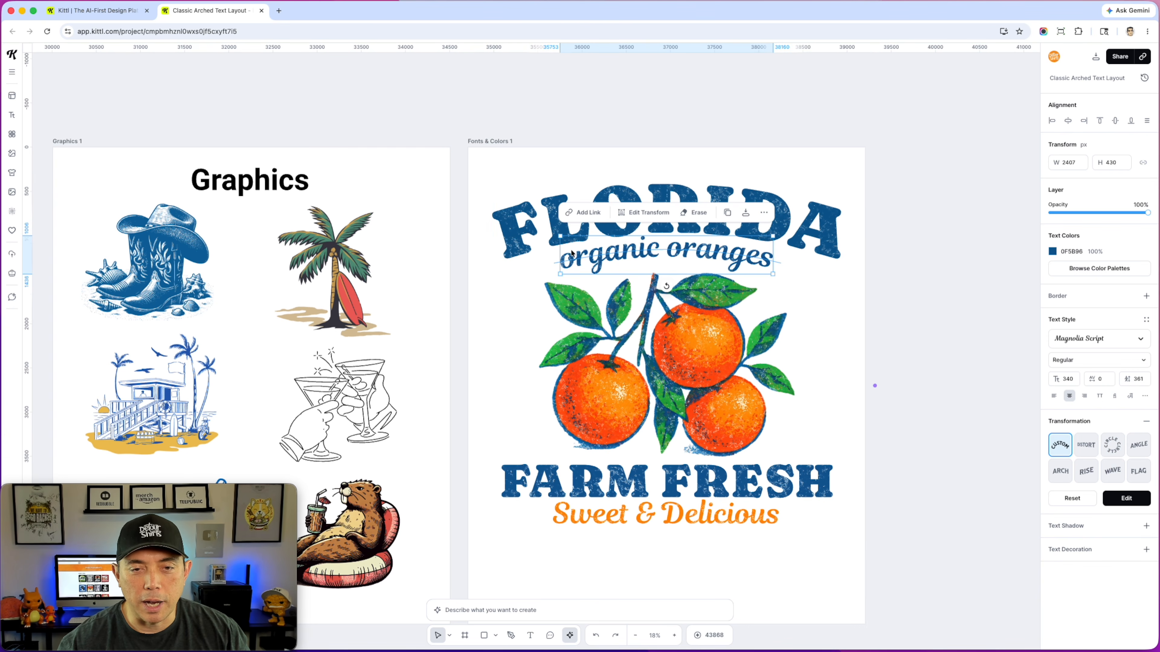
Open the custom transformation path of the "organic oranges" line for inspection and check the settings of the "Sweet & Delicious" line
scroll(654, 245, "up", 3)
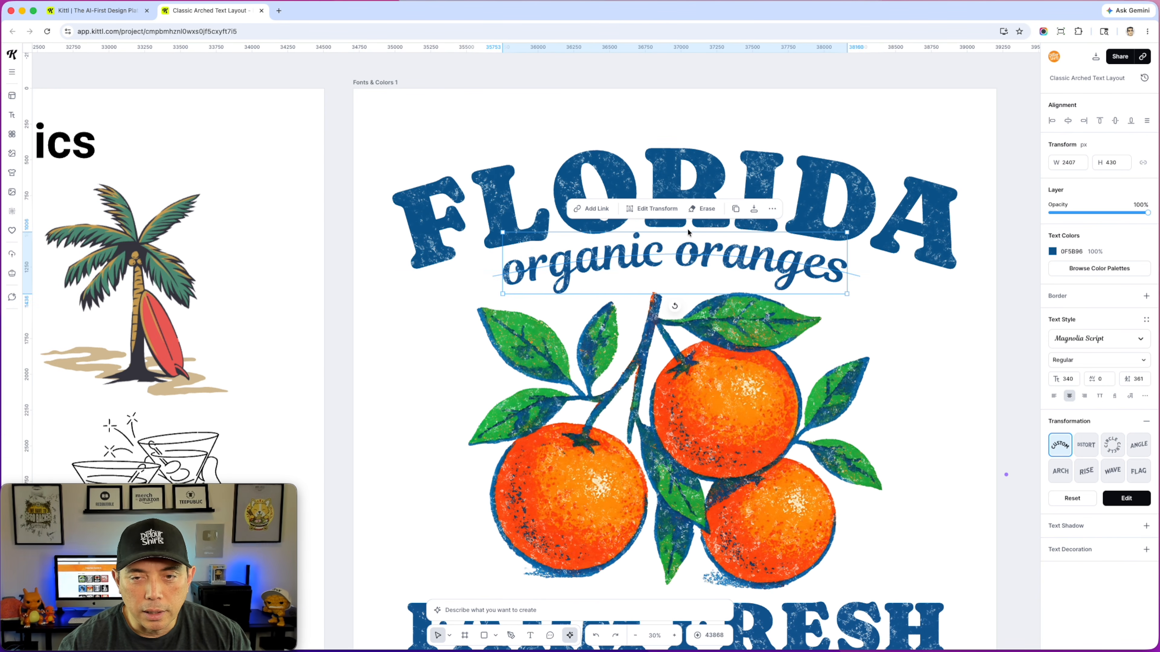
double_click(692, 257)
key("Escape")
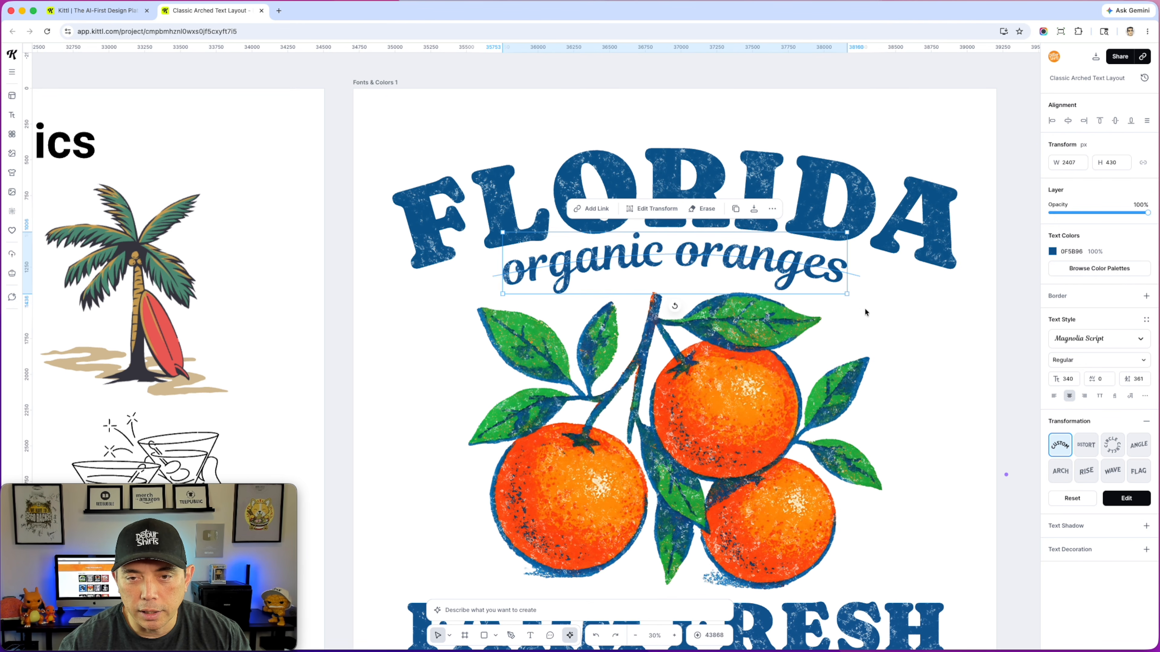
left_click(1126, 500)
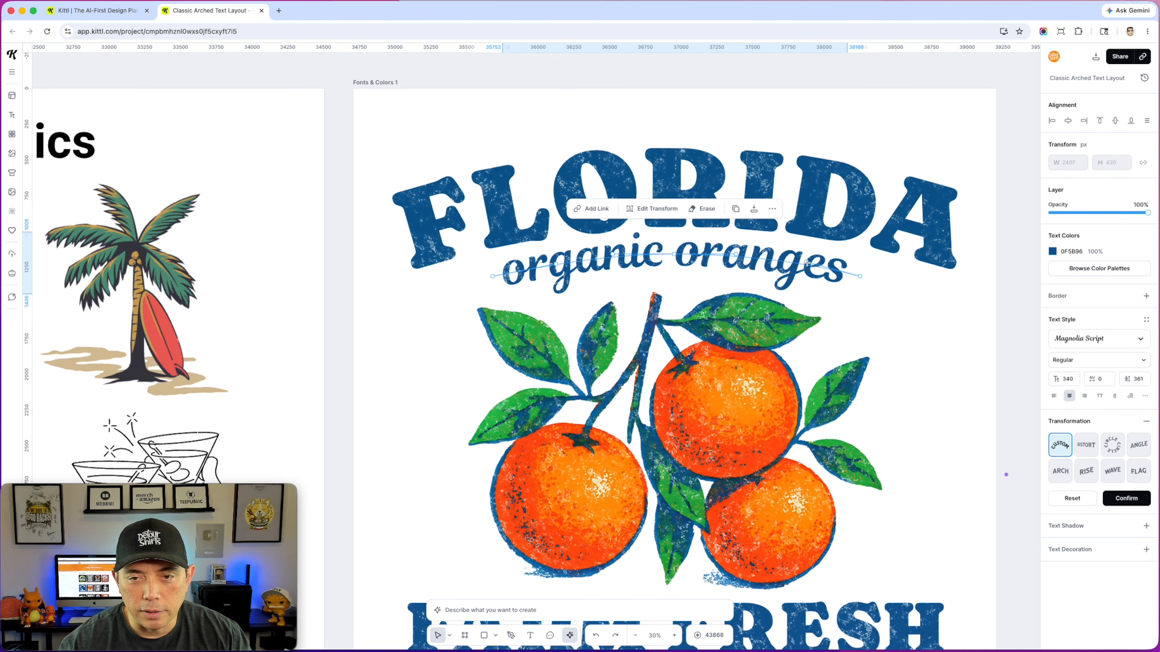
scroll(887, 365, "down", 5)
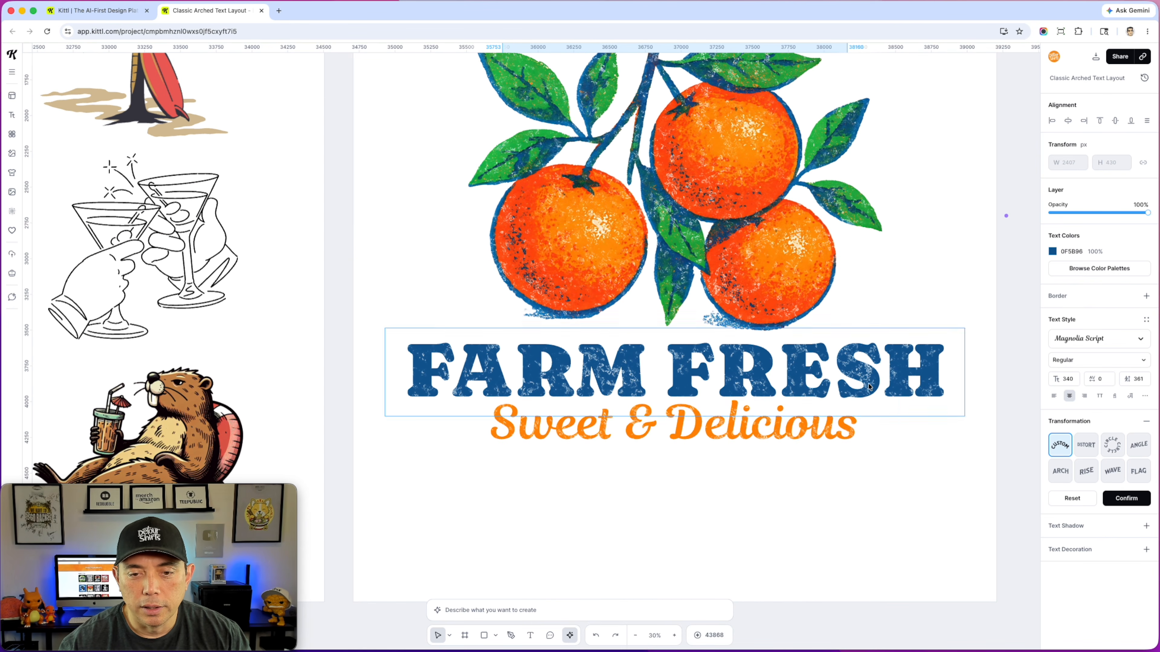
left_click(723, 437)
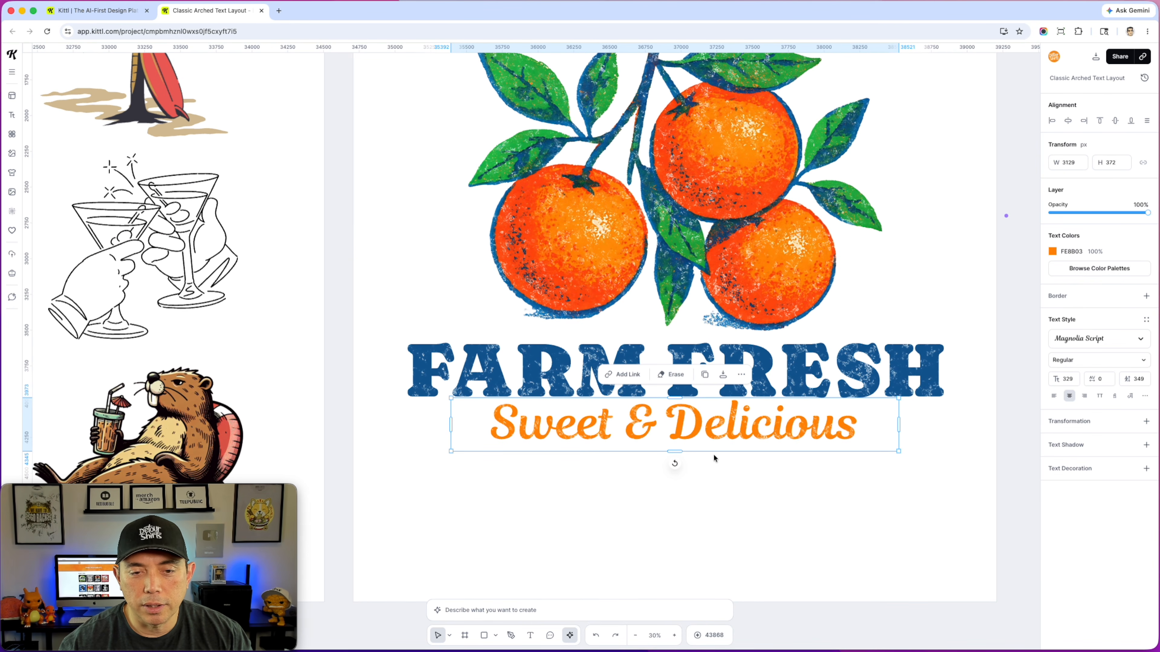
scroll(713, 456, "down", 5)
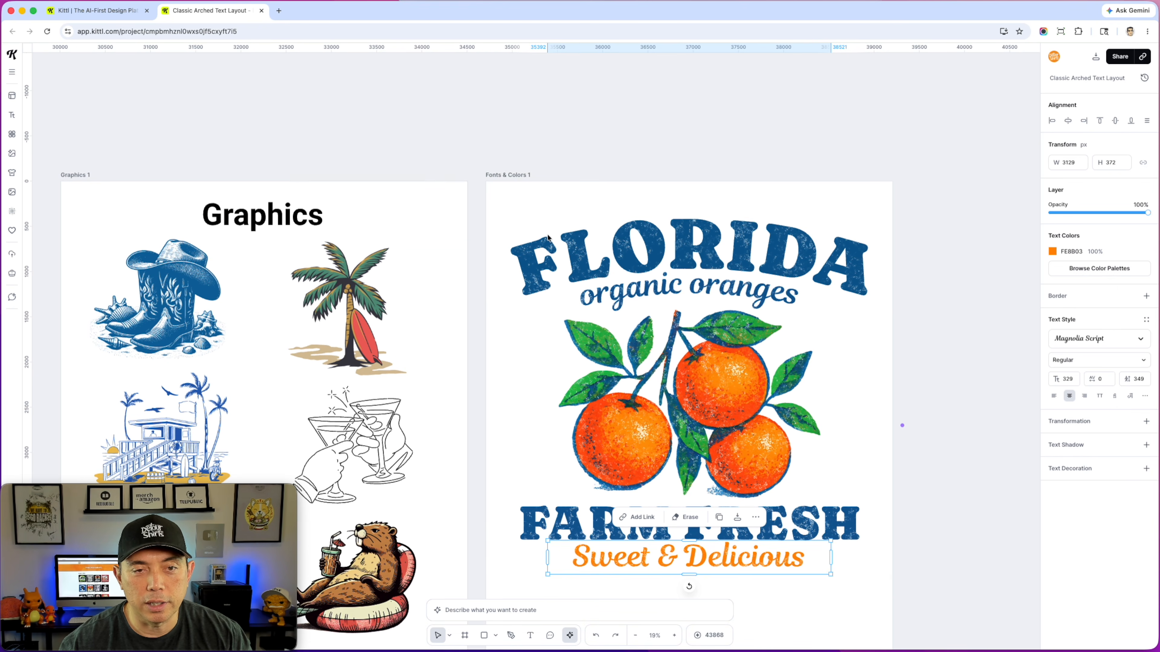
Remove the existing texture from the Fonts & Colors 1 artboard
scroll(550, 255, "down", 1)
left_click(519, 184)
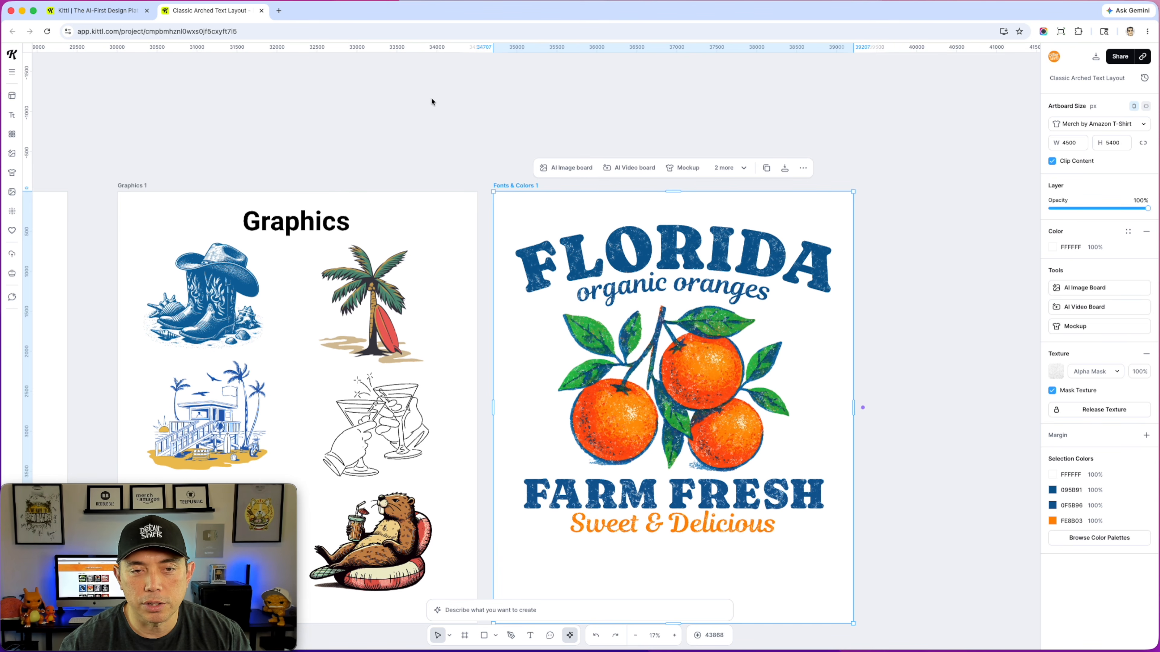
left_click(438, 113)
left_click(517, 186)
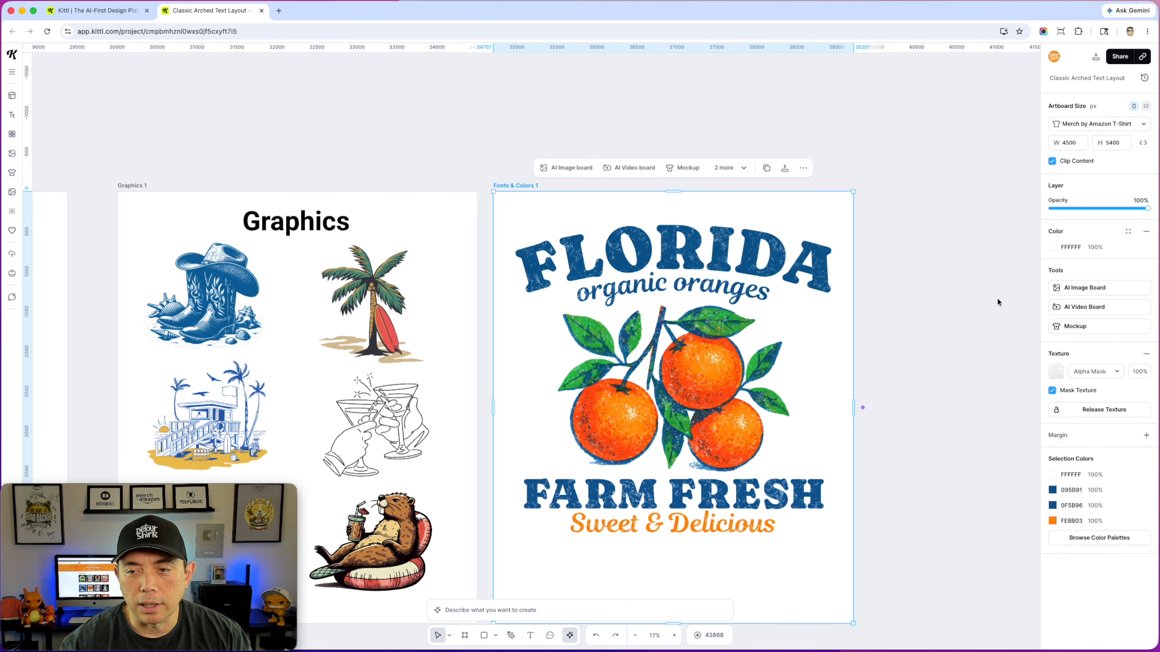
left_click(1147, 355)
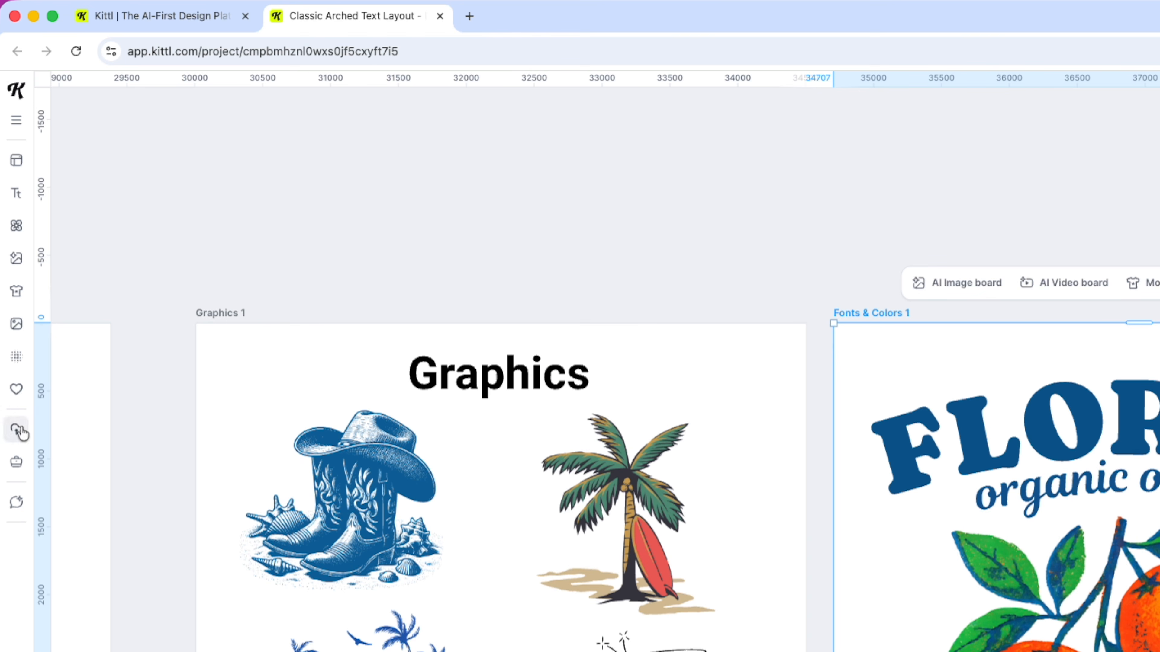
Apply the second Grunge texture to the Fonts & Colors 1 artboard with the Alpha Mask blend mode and Mask Texture enabled
left_click(17, 357)
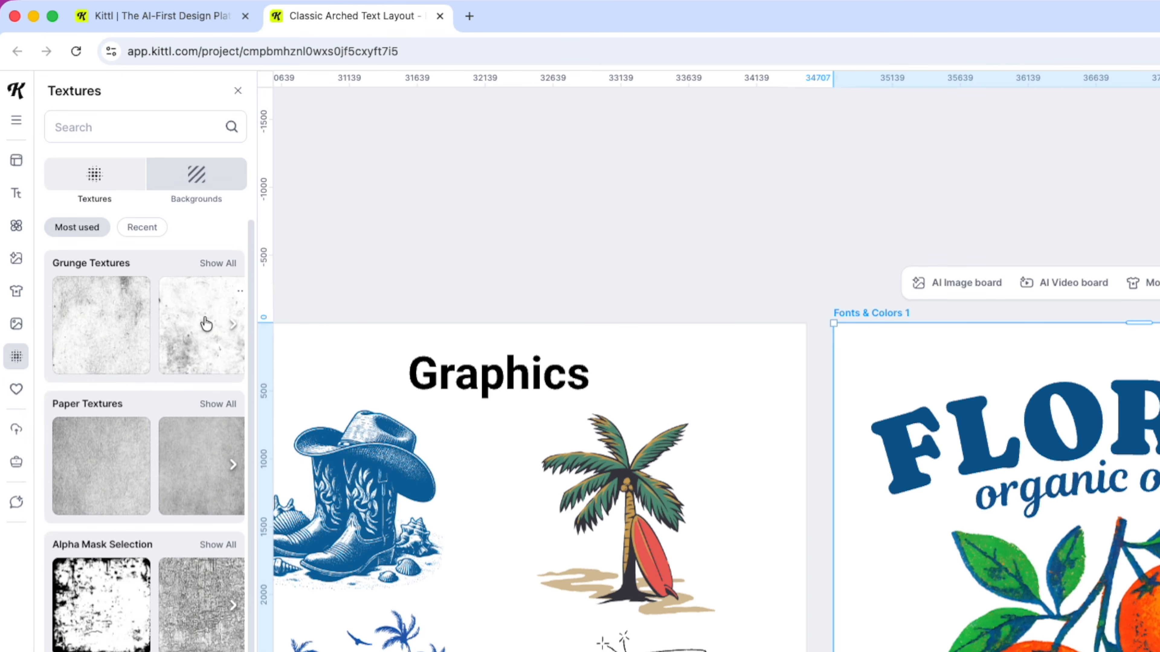
left_click(206, 324)
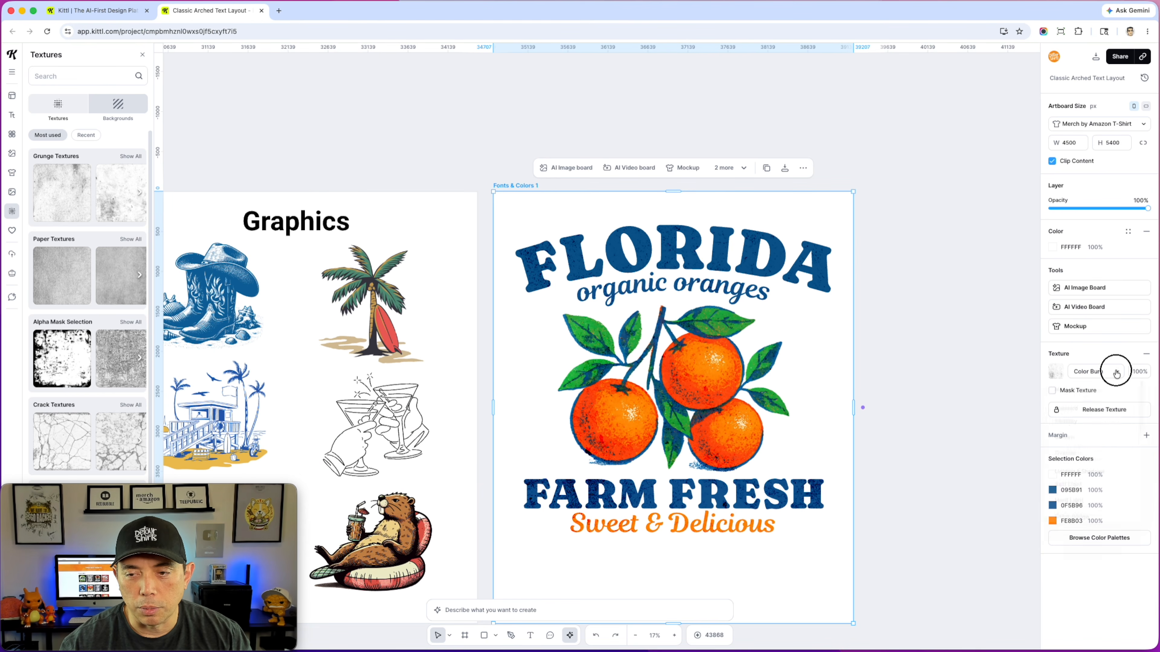
left_click(1117, 372)
scroll(1093, 475, "down", 5)
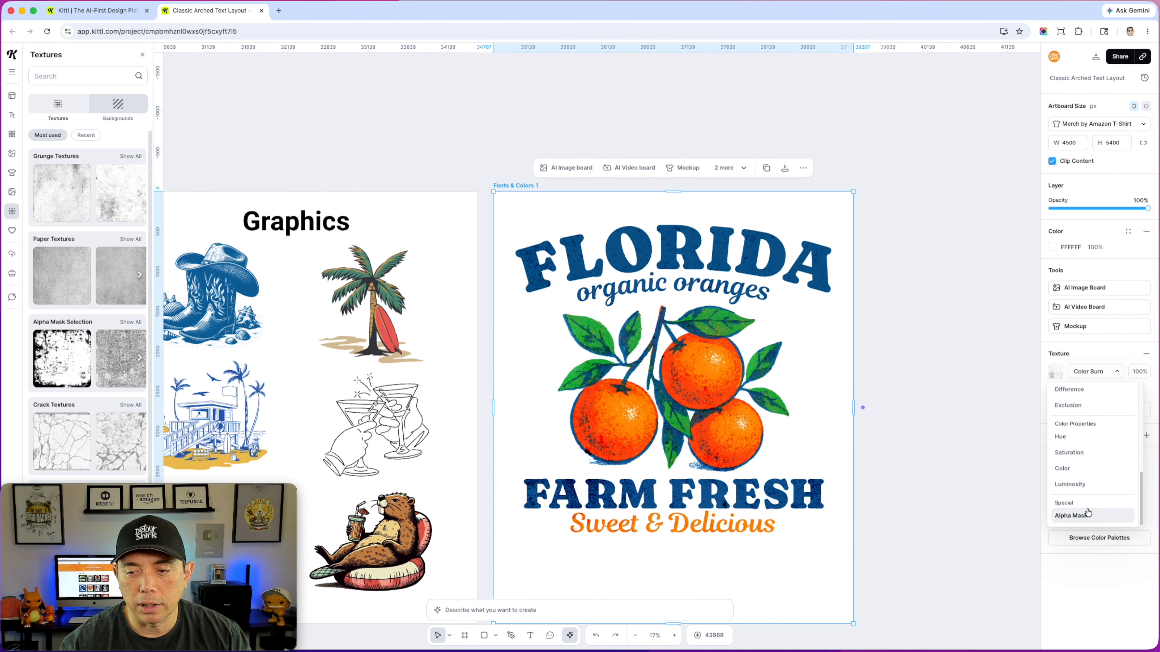
left_click(1088, 517)
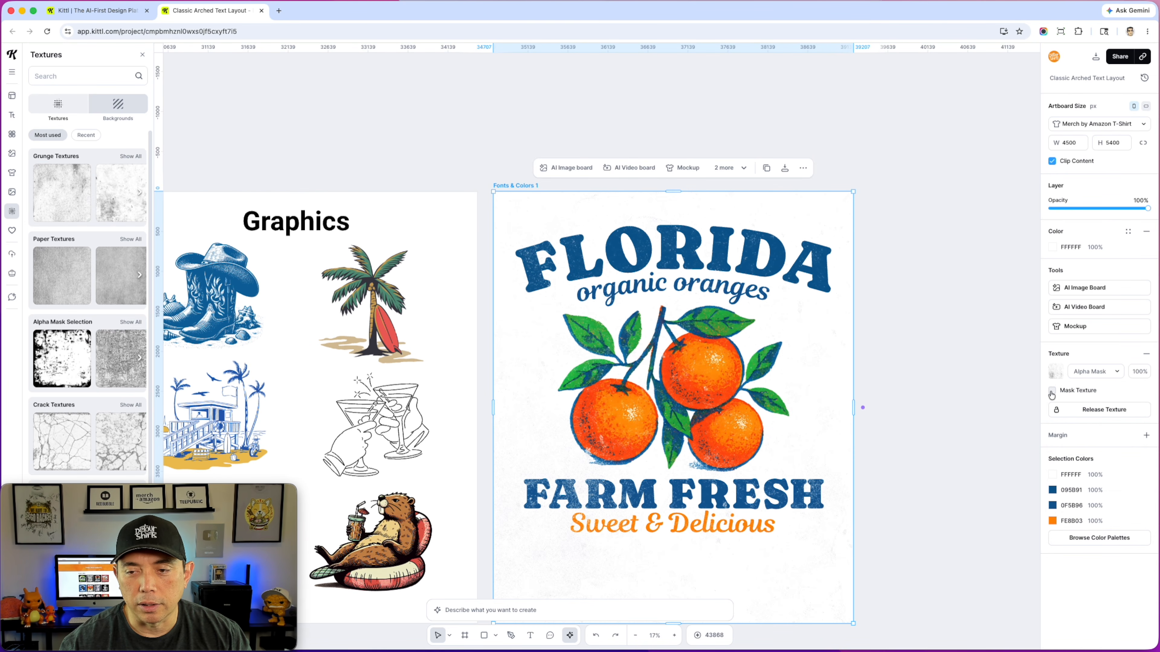
left_click(894, 285)
scroll(452, 168, "up", 5)
scroll(490, 167, "down", 10)
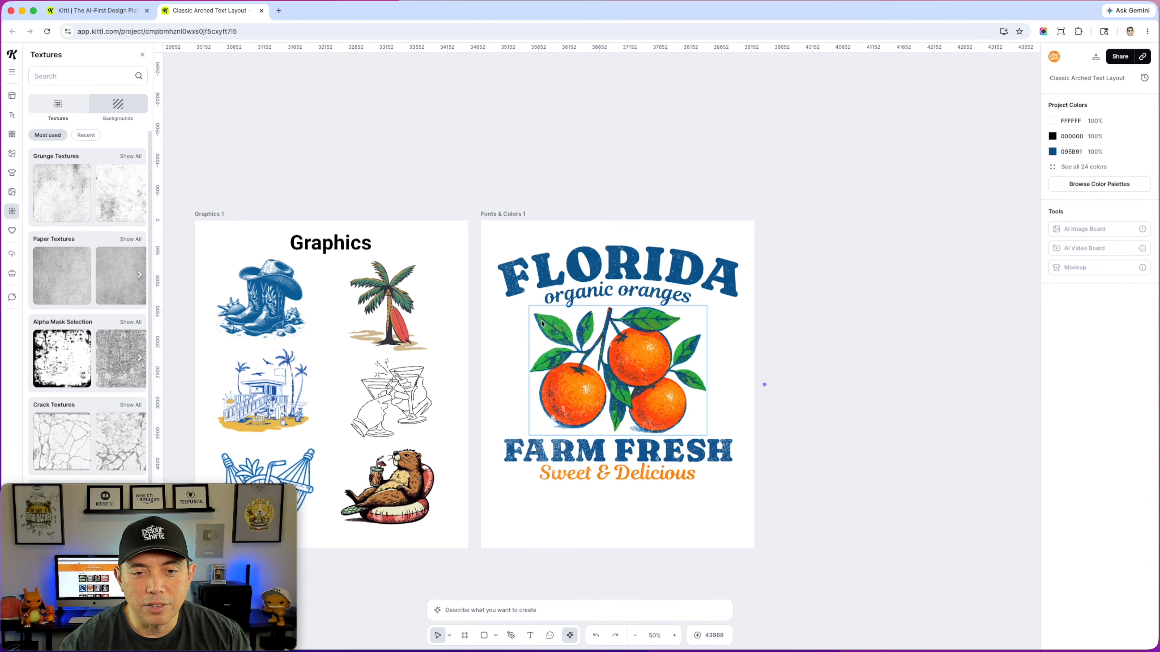
Duplicate the Fonts & Colors 1 artboard beside the original and delete the oranges illustration from the copy
left_click_drag(578, 190, 530, 166)
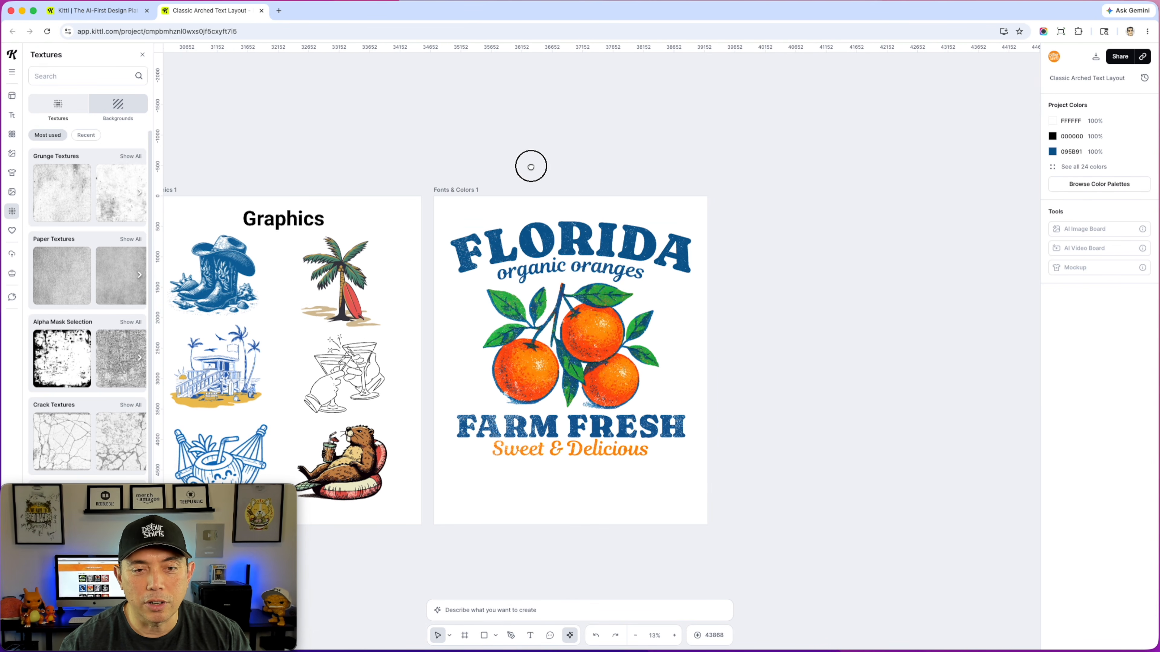
left_click(463, 189)
key("super+d")
left_click_drag(758, 204, 766, 204)
left_click(861, 348)
key("Delete")
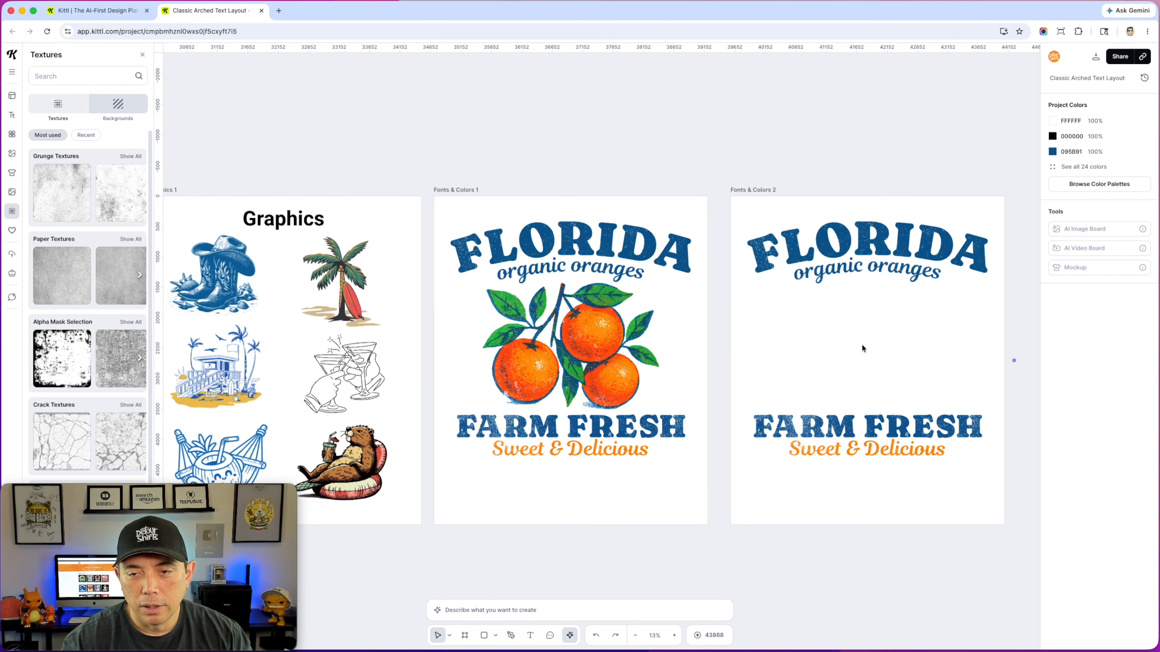
Move the walking orange character from the first Graphics artboard into the empty Fonts & Colors 2 layout, enlarge it to about 2157 × 2380 px and center it
scroll(861, 347, "down", 5)
left_click(500, 324)
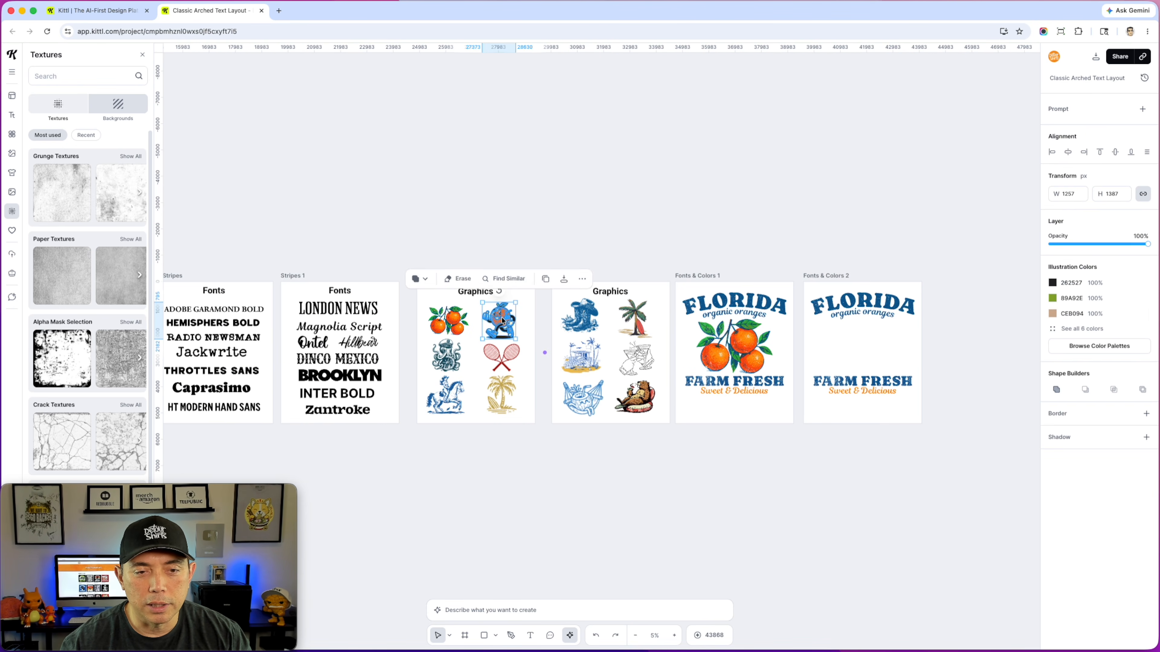
left_click_drag(502, 320, 892, 360)
scroll(892, 360, "up", 5)
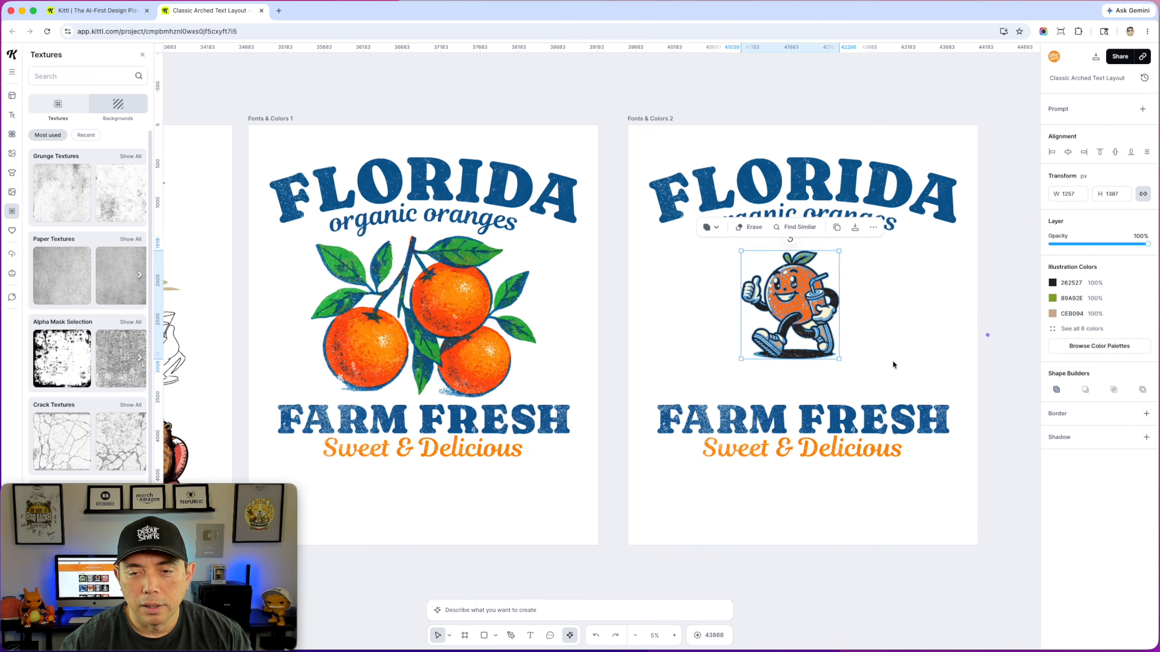
left_click_drag(815, 359, 917, 474)
left_click_drag(804, 328, 761, 285)
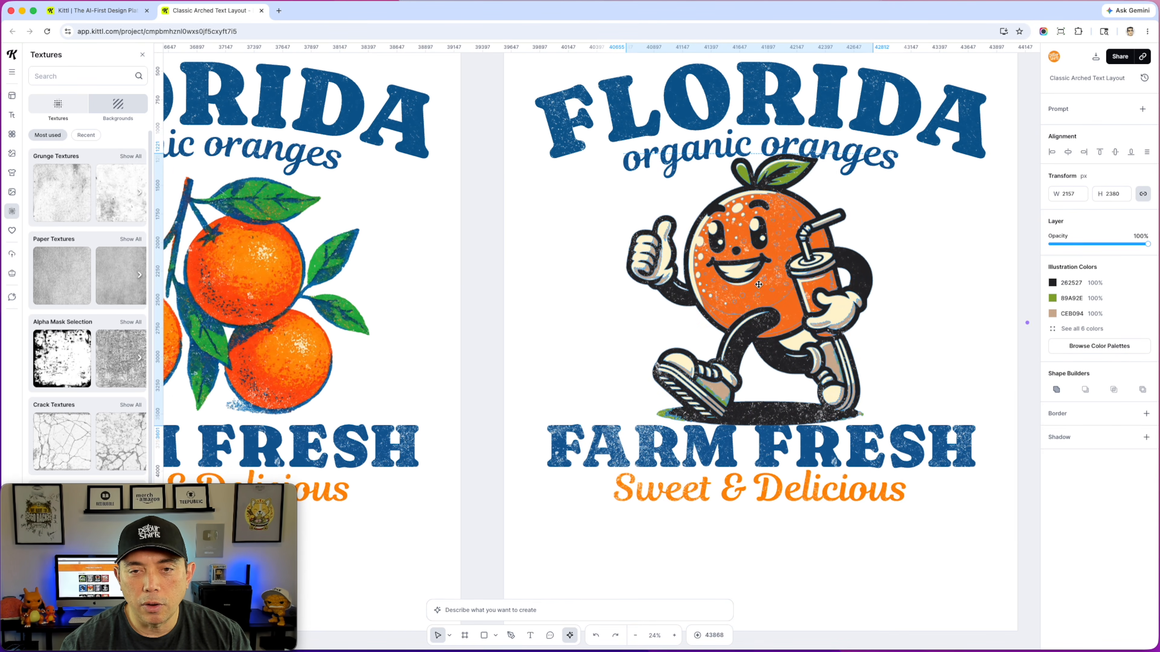
Recolor the FLORIDA heading on the Fonts & Colors 2 artboard with the dark 262527 sampled from the orange character's arm
scroll(679, 318, "up", 1)
scroll(764, 318, "up", 2)
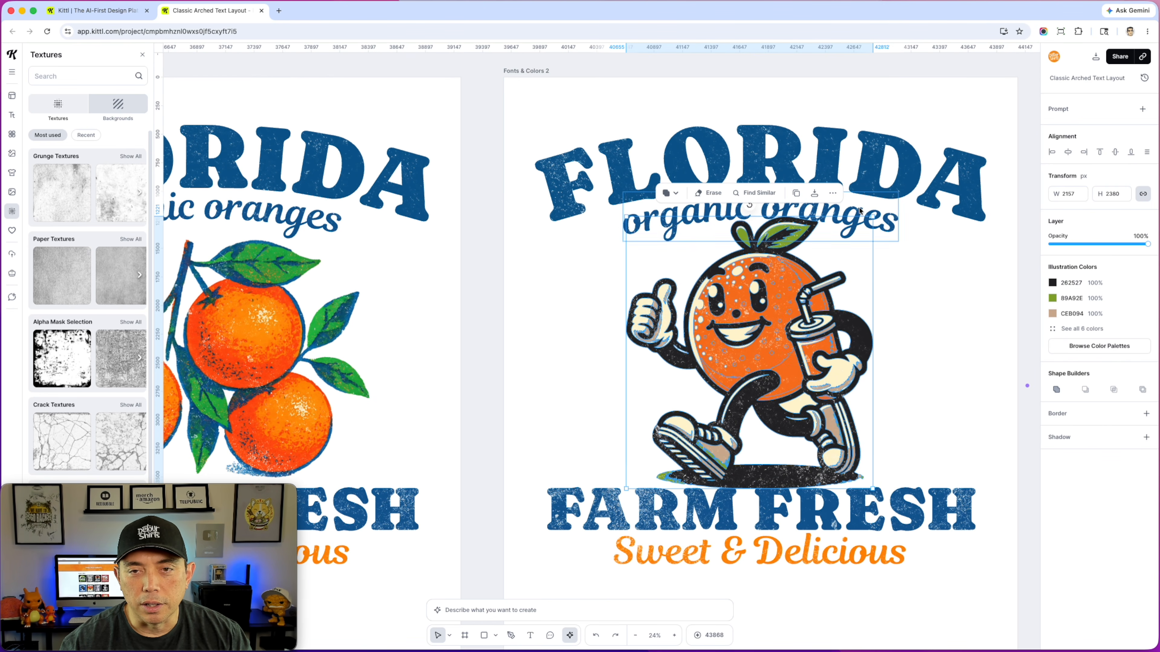
left_click(440, 252)
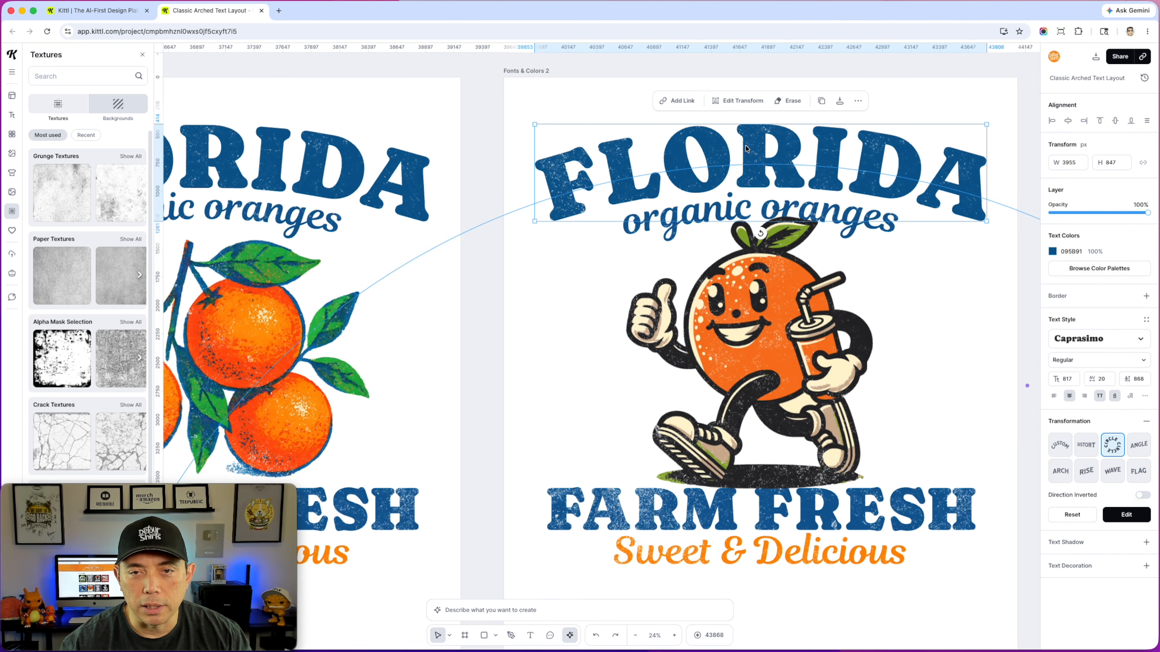
left_click(1052, 251)
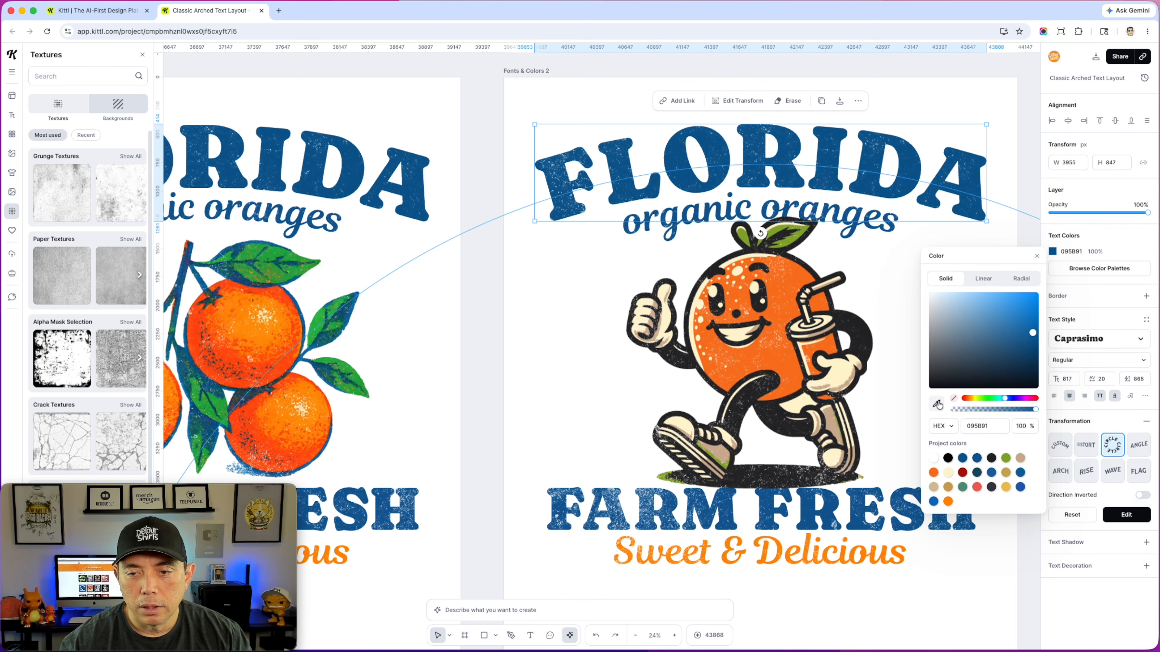
left_click(867, 324)
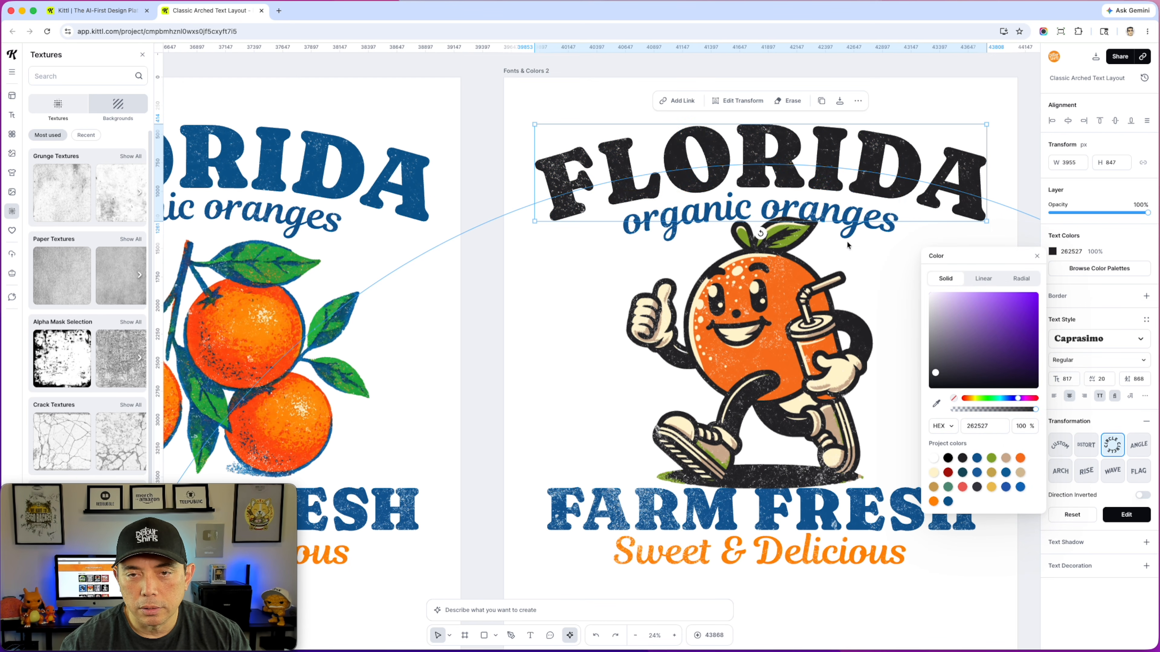
Recolor "organic oranges" to 282729 and FARM FRESH to 29282A by sampling the character's dark areas
left_click(877, 221)
left_click(1052, 252)
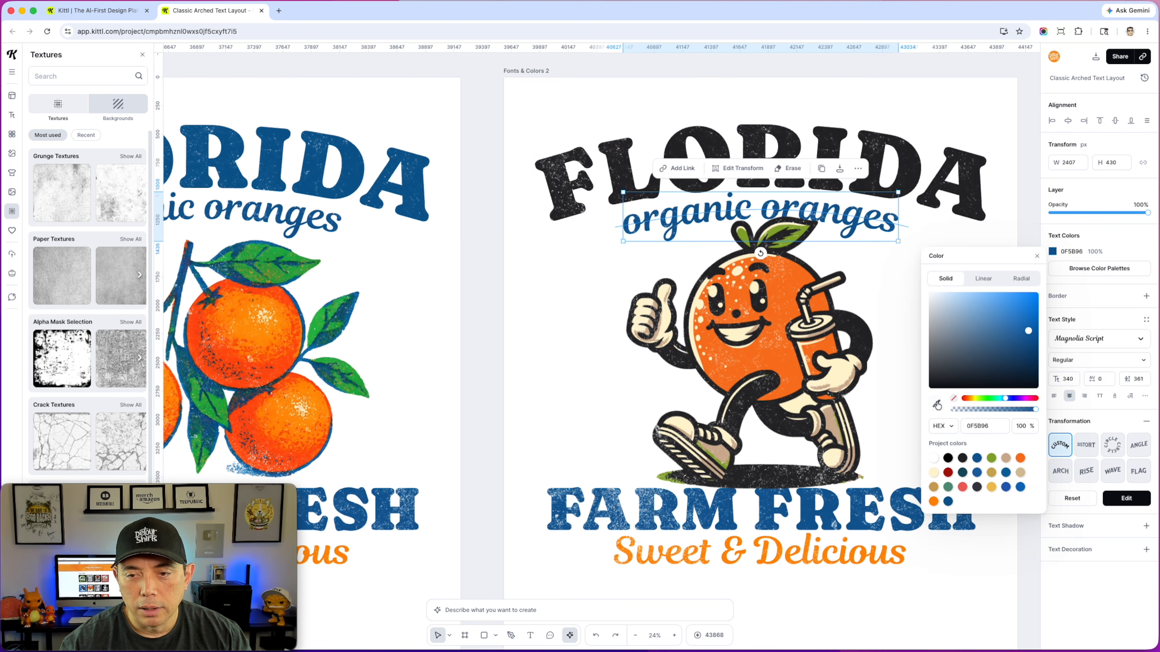
left_click(862, 343)
left_click(776, 507)
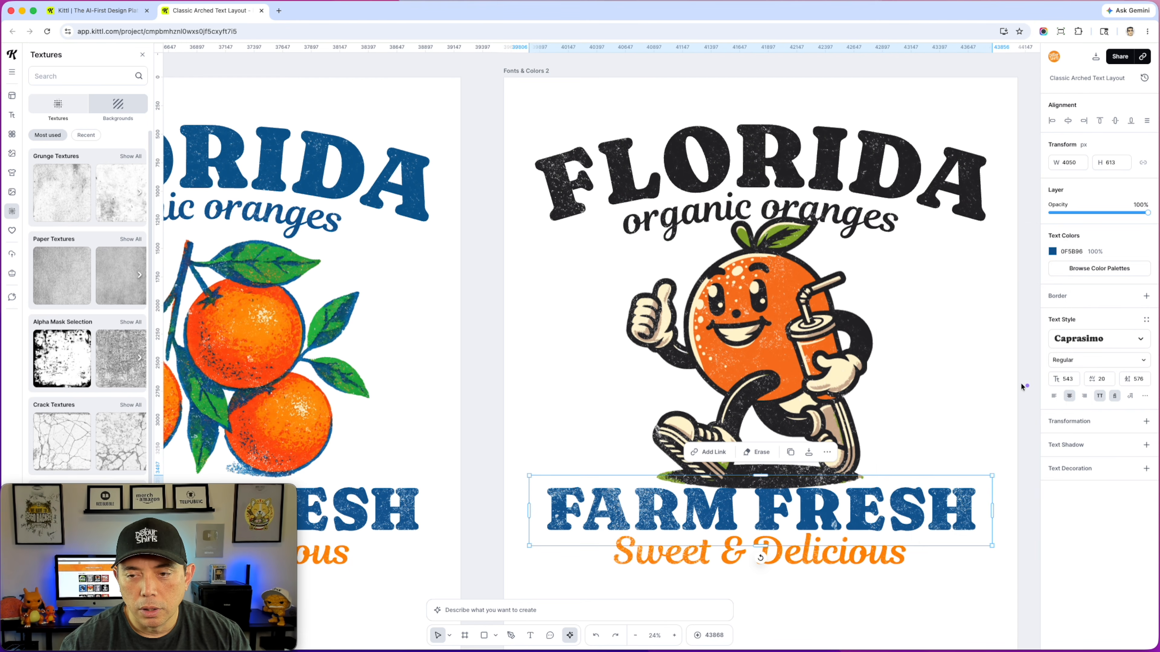
left_click(1052, 252)
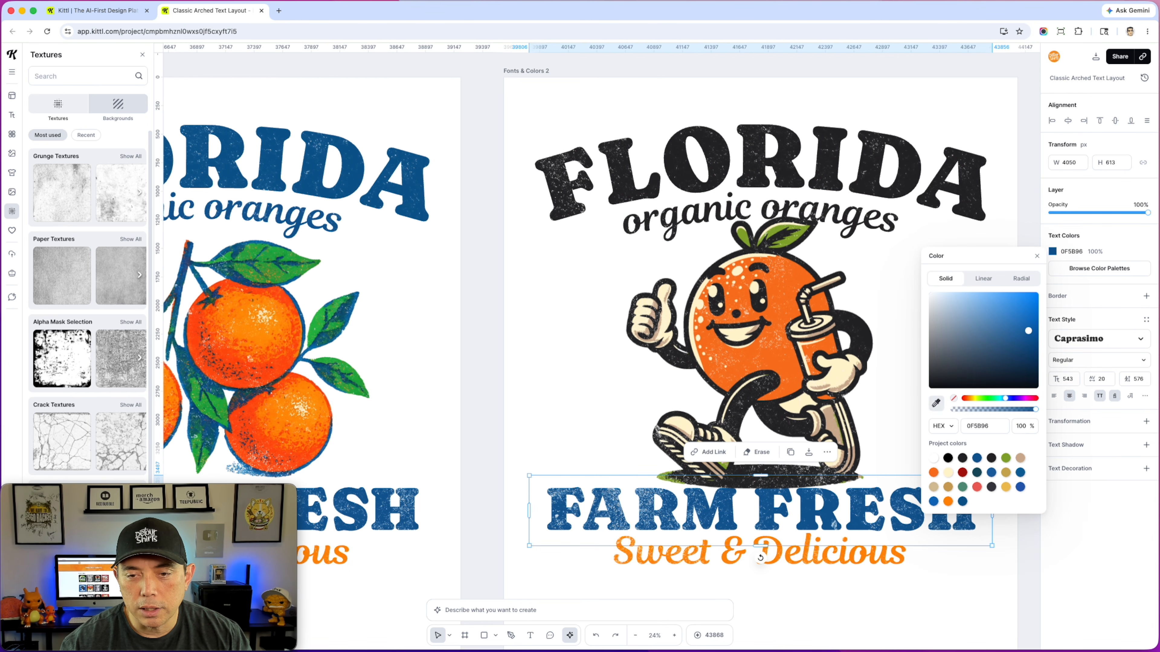
left_click(854, 477)
left_click(859, 556)
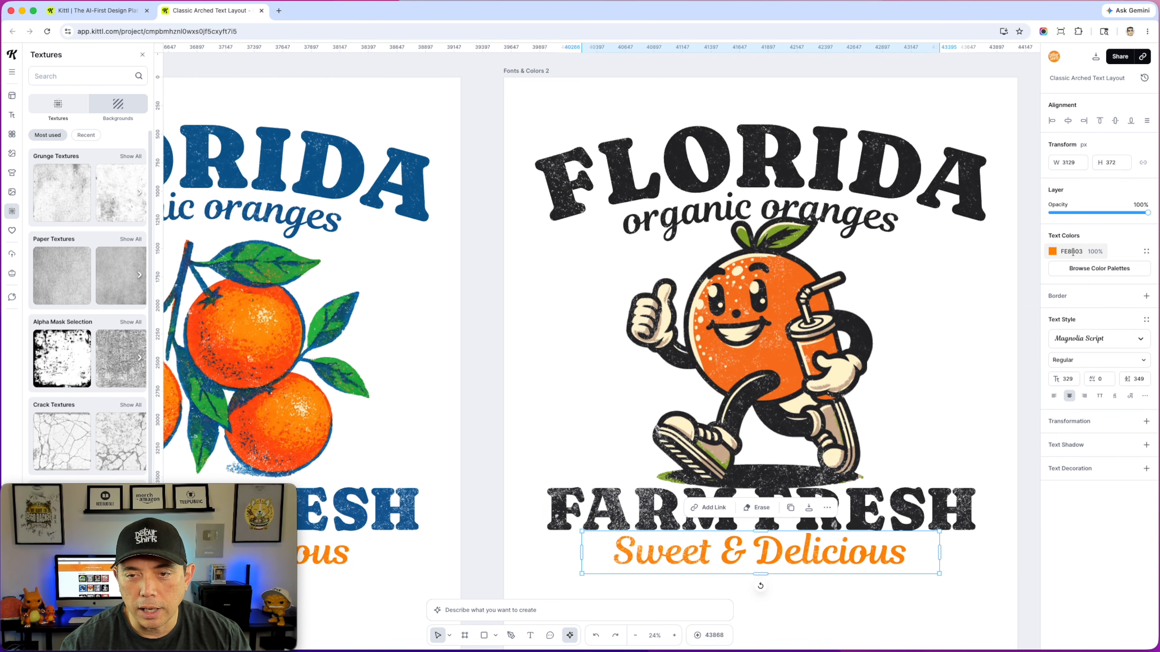
left_click(1052, 251)
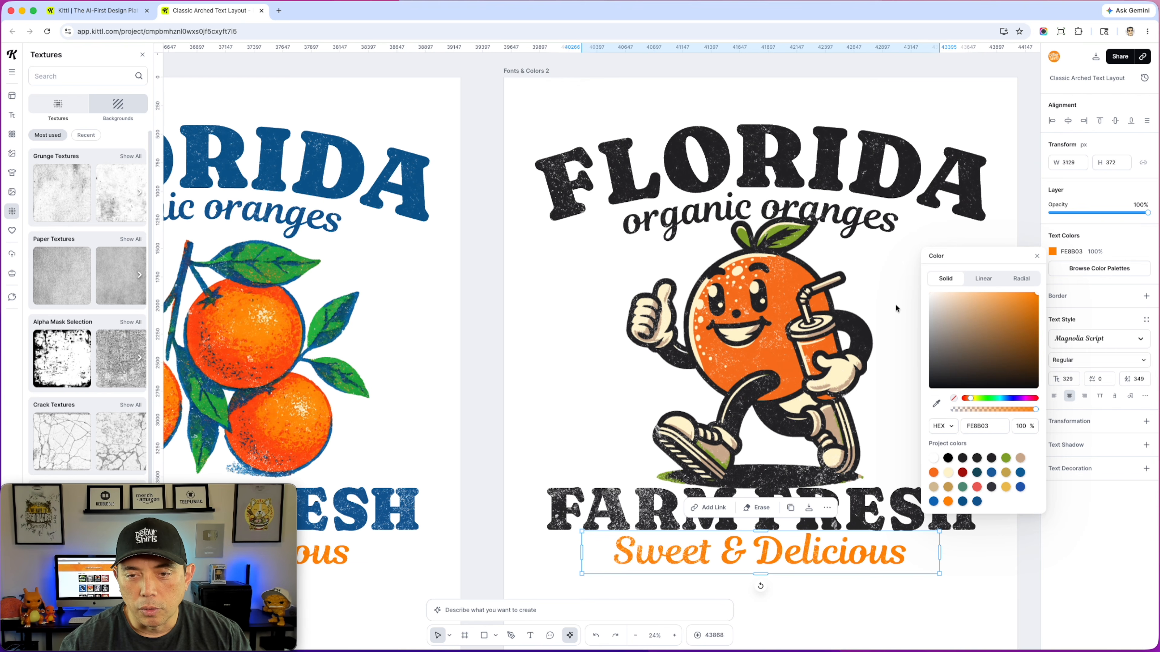
left_click(898, 354)
Lower the FARM FRESH and Sweet & Delicious lines together and nudge the orange character slightly down
scroll(898, 362, "down", 1)
left_click(899, 511)
left_click_drag(899, 512, 900, 530)
left_click(863, 186)
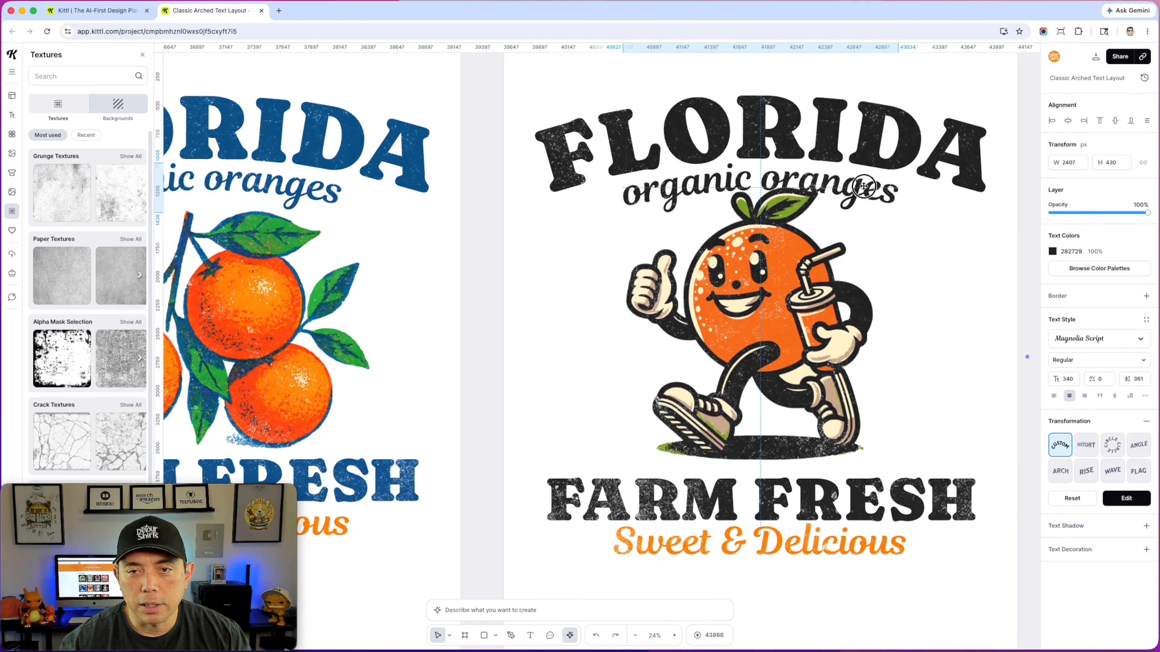
mouse_move(787, 330)
left_mouse_down()
mouse_move(789, 315)
mouse_move(789, 335)
left_mouse_up()
Duplicate the FARM FRESH text, change the copy to SINCE, and shrink it to size 200 with one instance on each side of the character
left_click(777, 515)
left_click_drag(778, 514, 750, 330)
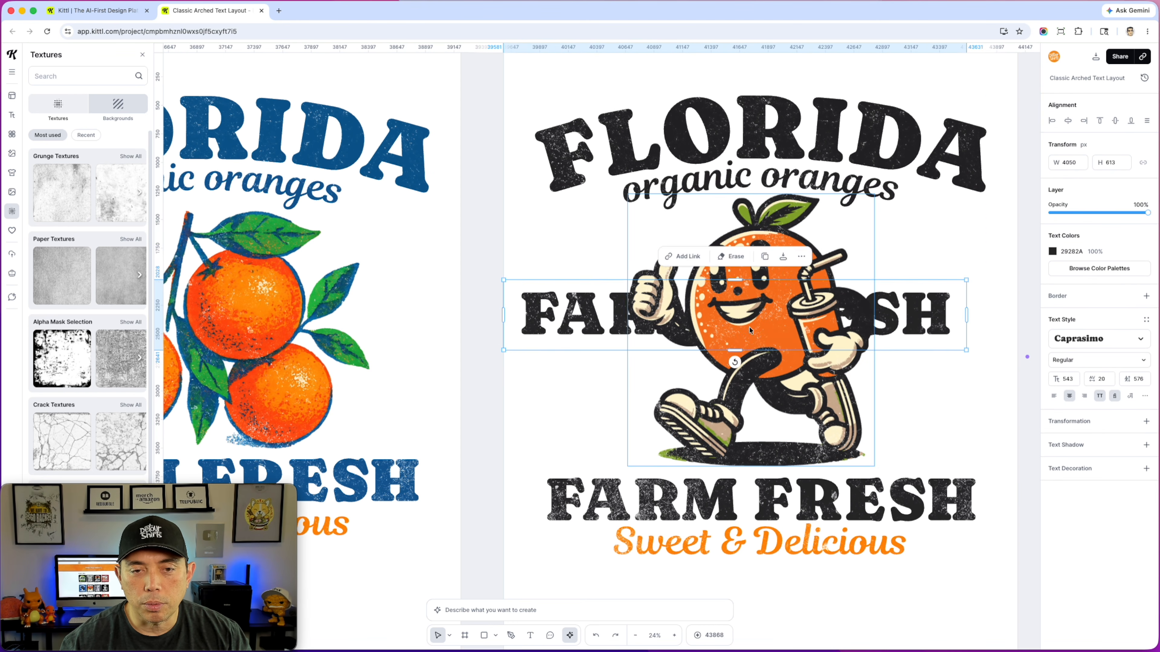
double_click(531, 311)
key("BackSpace")
type("SUN")
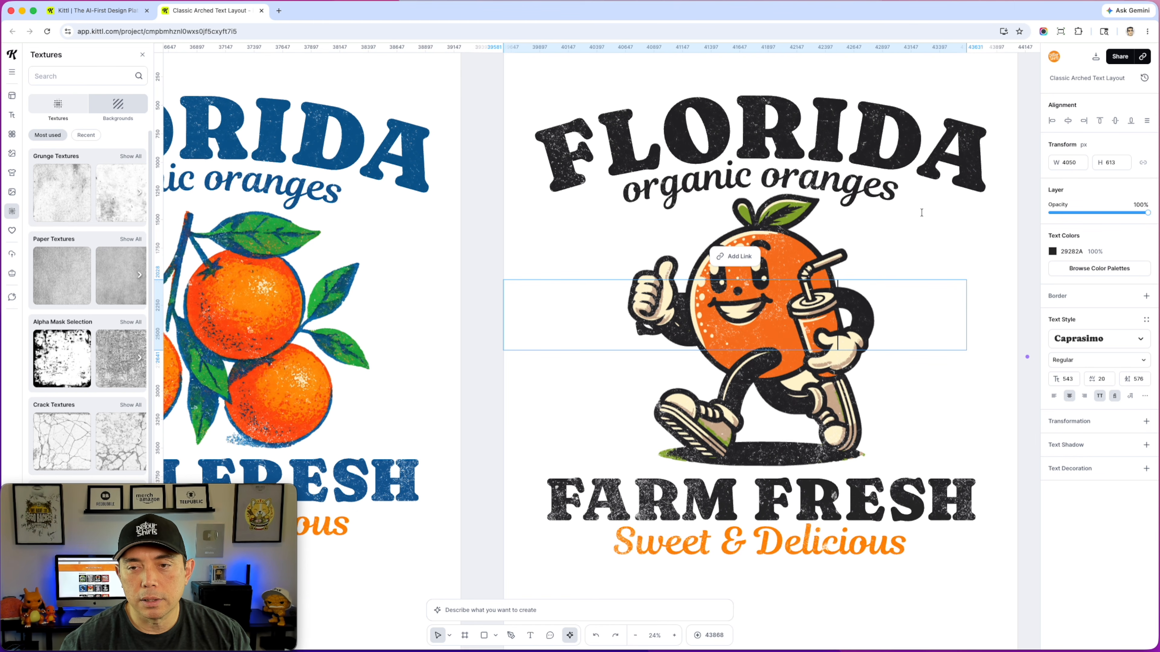
key("Escape")
left_click_drag(966, 314, 933, 370)
Change the SINCE text beside the drink to 1973 and nudge it slightly outward from the character
double_click(925, 357)
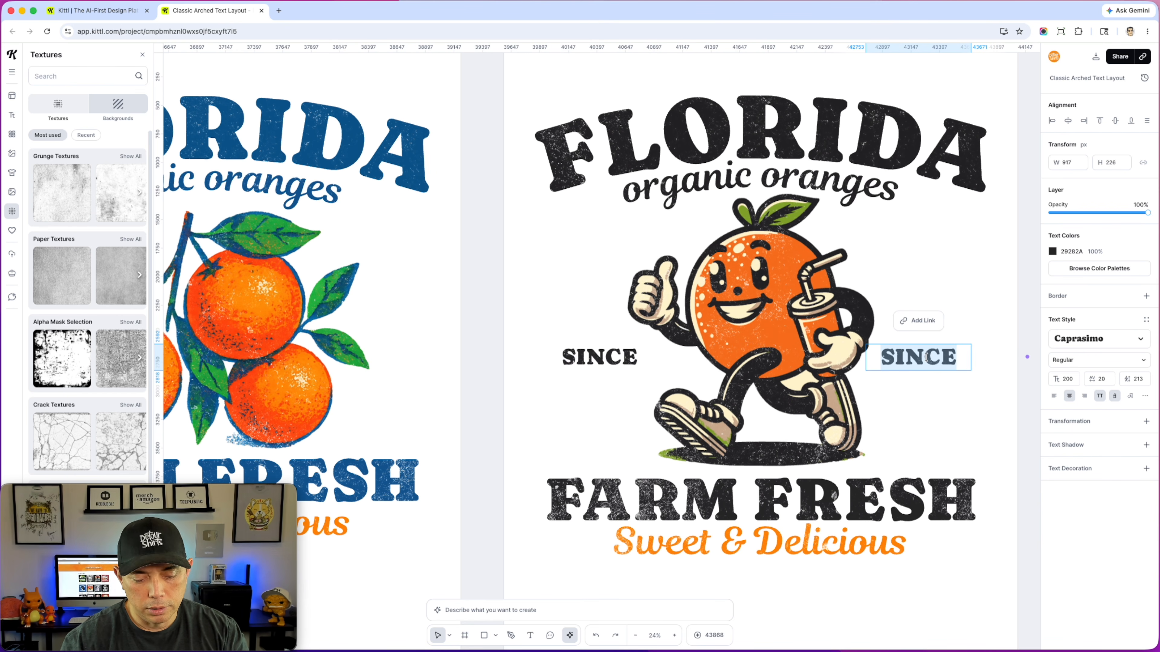
type("1973")
left_click(955, 402)
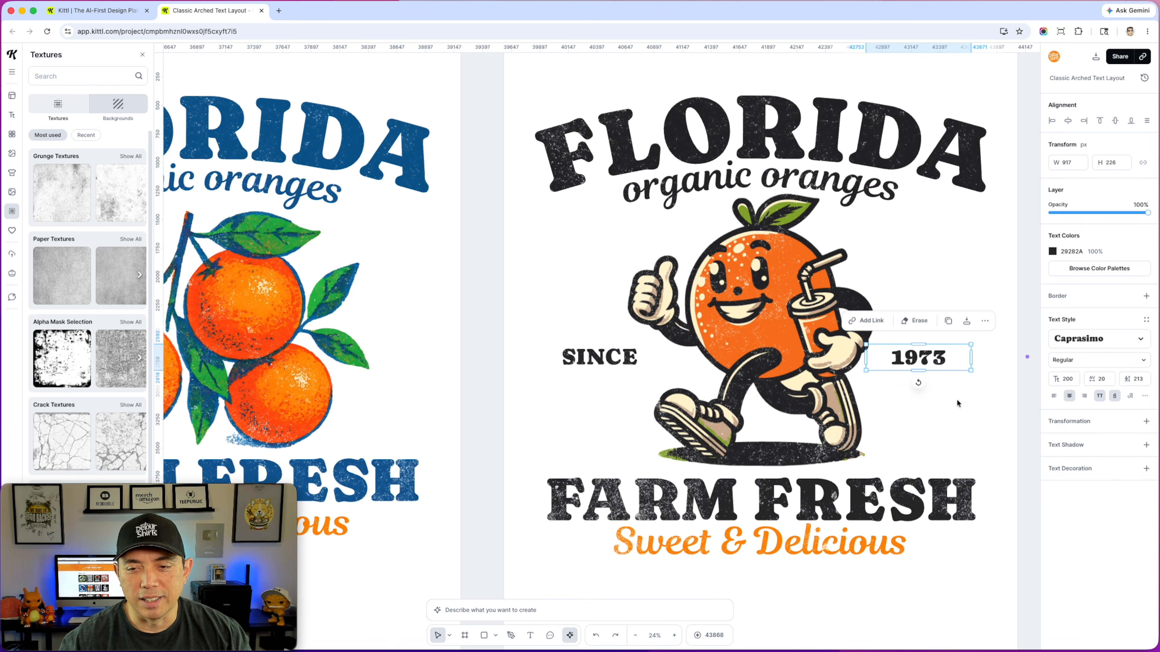
left_click(956, 401)
left_click_drag(933, 357, 936, 357)
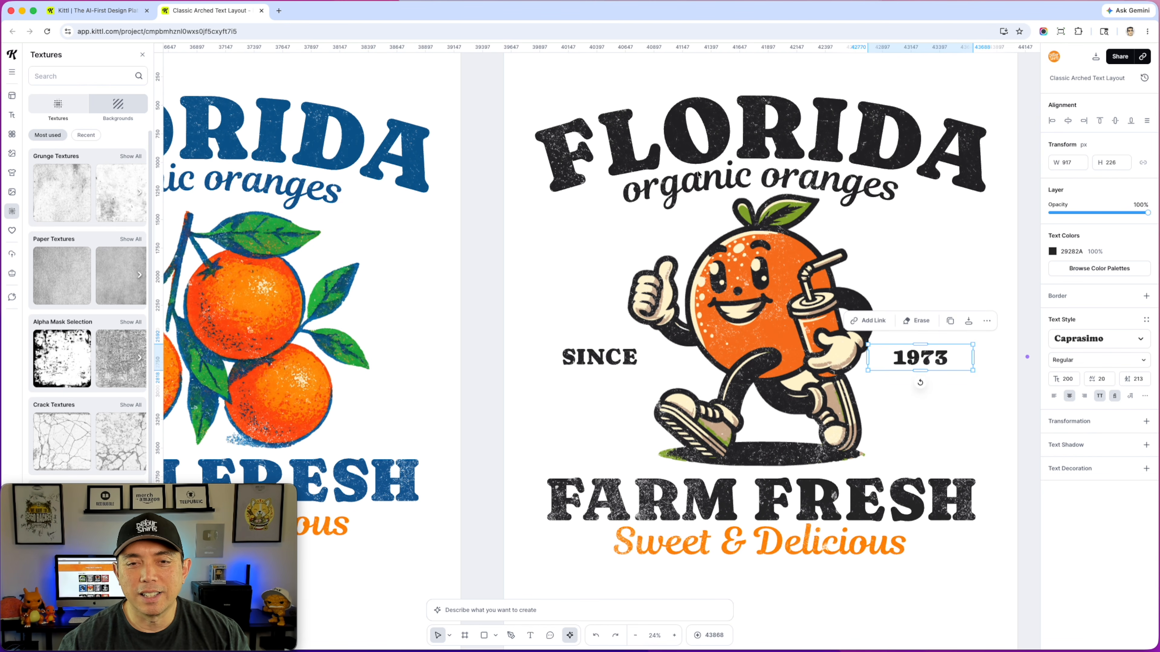
Lower SINCE and 1973 slightly onto the same line and enlarge the orange character to about 2194 × 2421 px
left_click(697, 187)
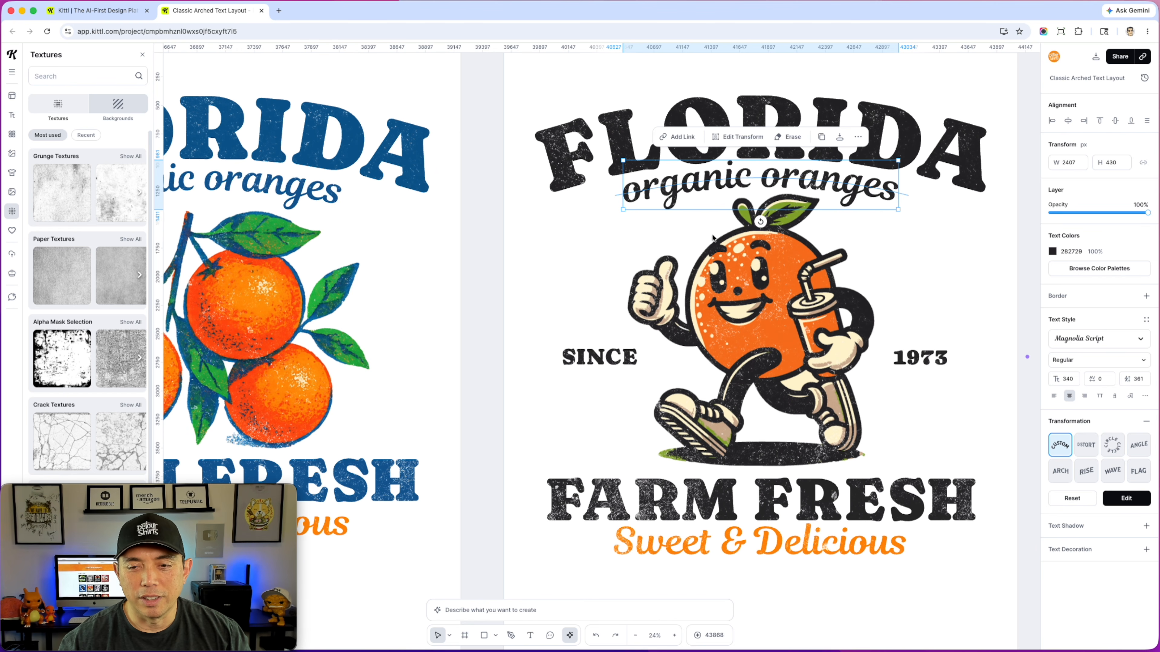
left_click(615, 348)
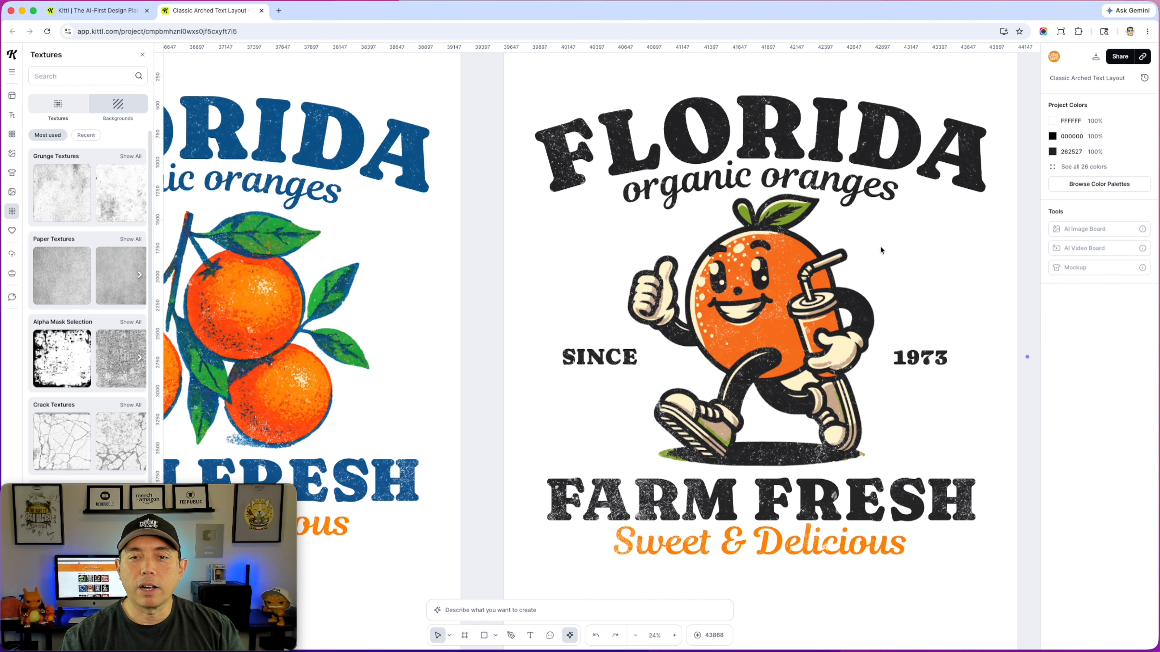
left_click_drag(579, 364, 584, 369)
left_click(902, 363)
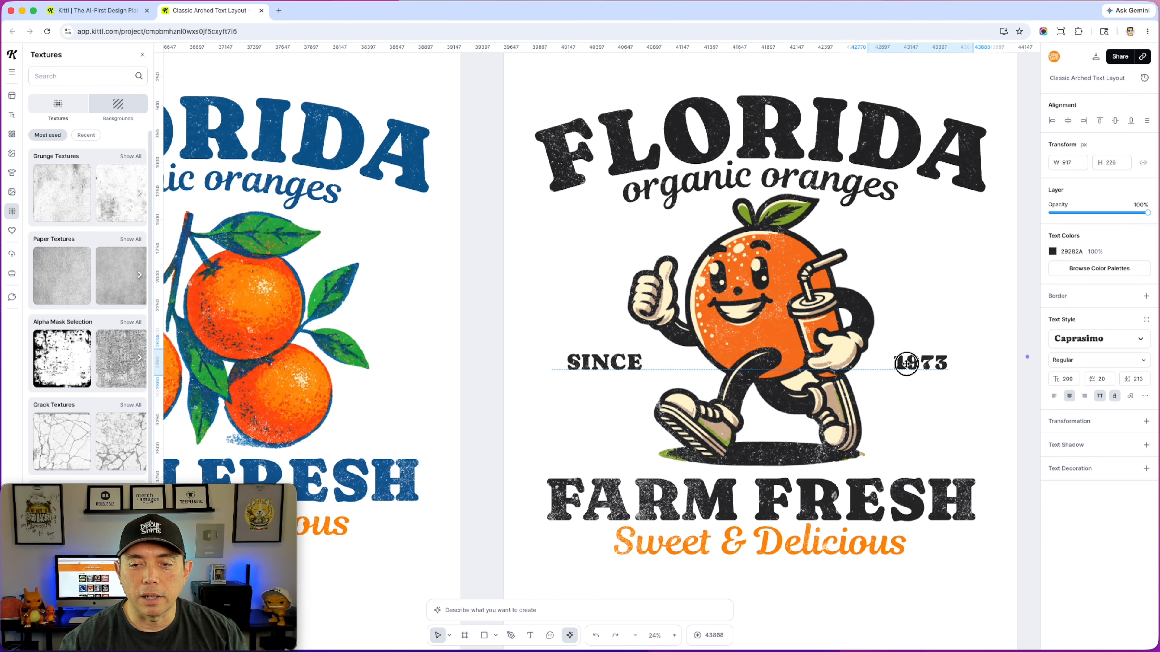
left_click(755, 286)
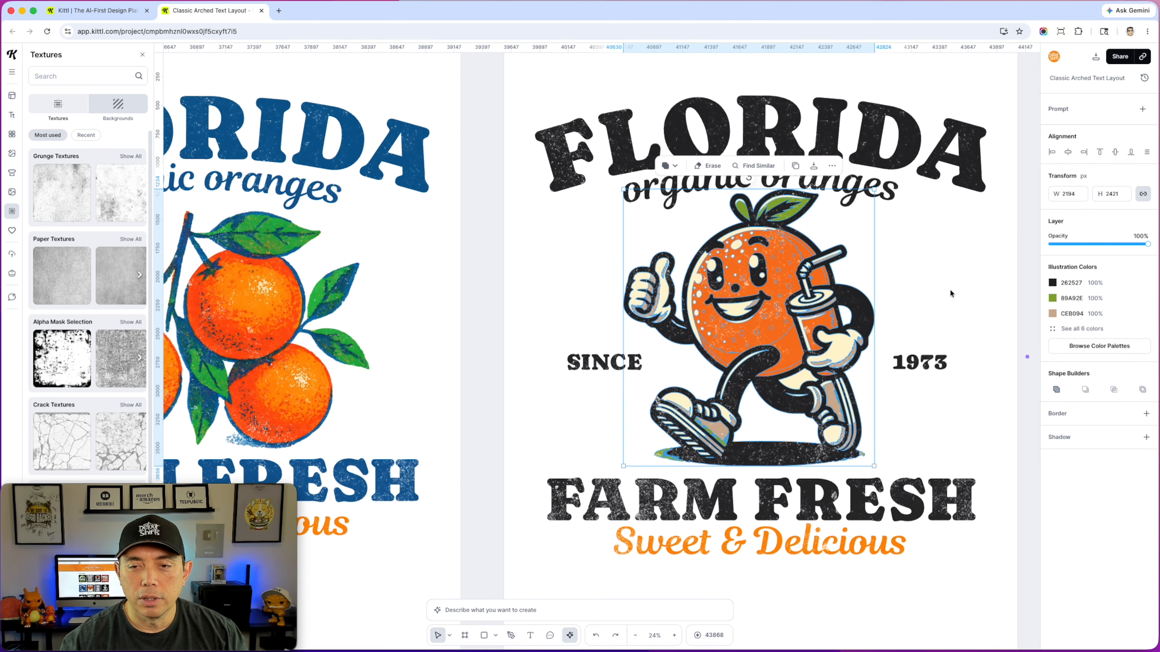
left_click(970, 315)
left_click_drag(940, 279, 862, 264)
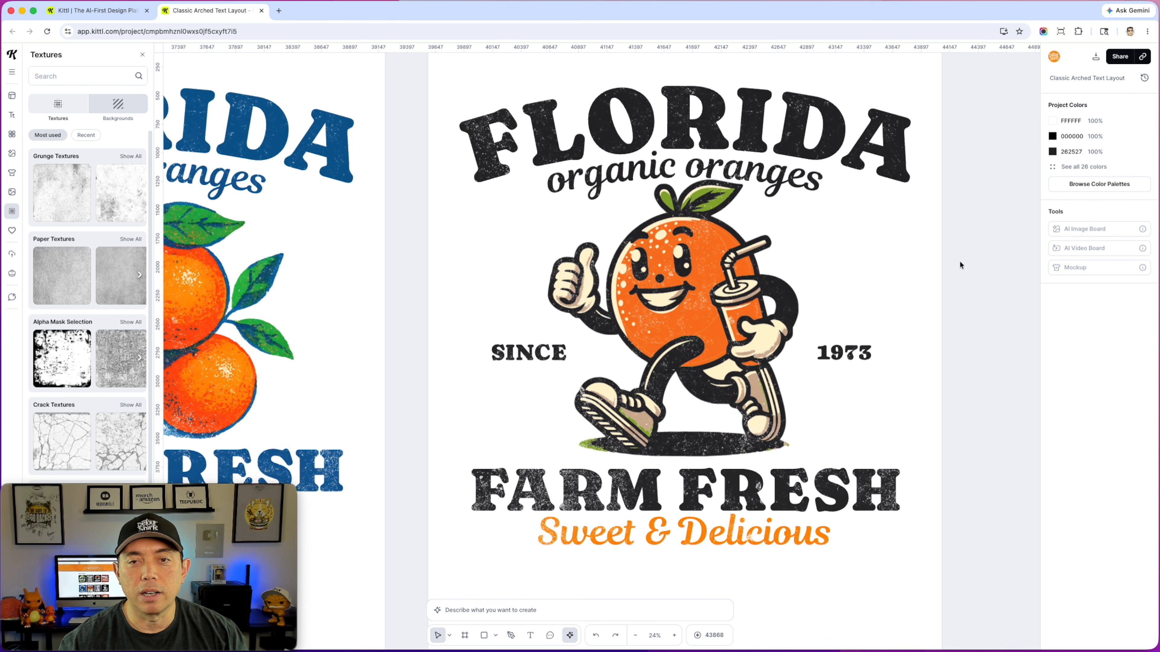
Delete the "organic oranges" line and move the FLORIDA heading down closer to the orange character
left_click(761, 176)
key("BackSpace")
left_click(748, 134)
left_click_drag(748, 135, 746, 160)
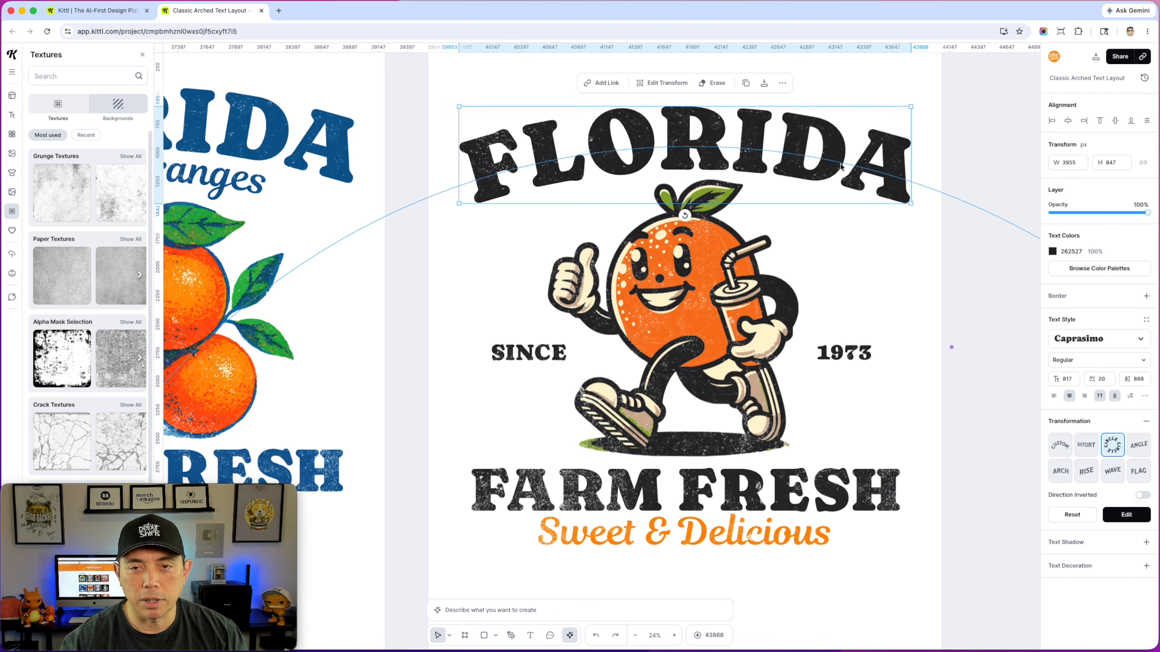
left_click(996, 178)
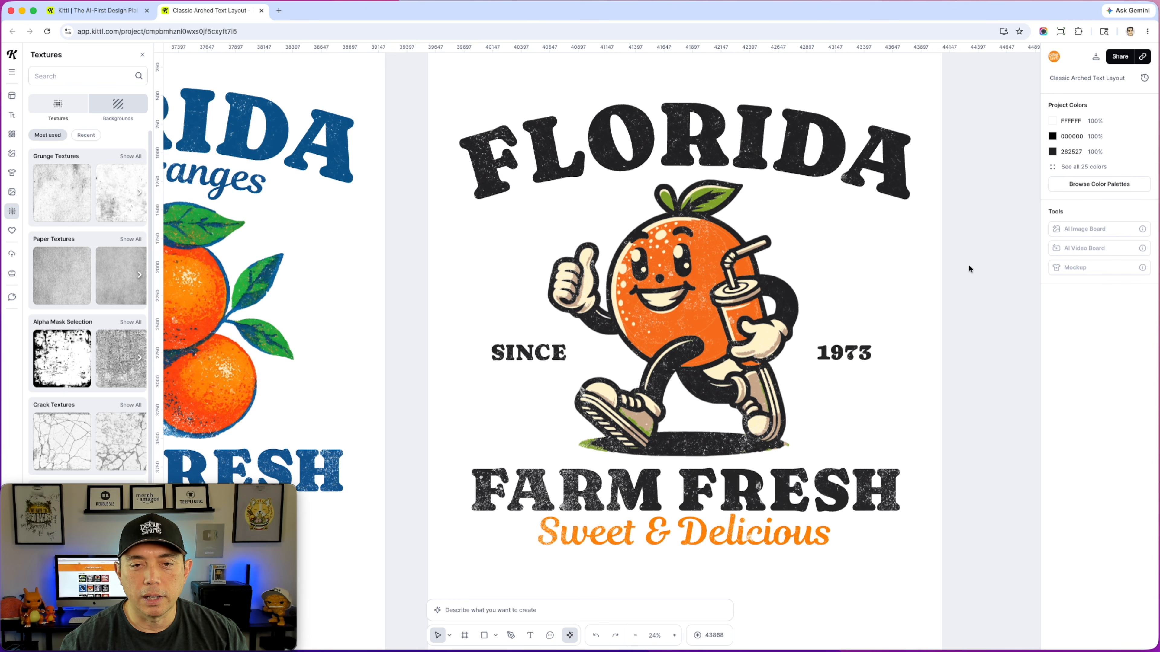
Replace FARM FRESH with ORANGES and enlarge the text to size 728, about 4275 px wide, beneath the character
scroll(797, 450, "down", 3)
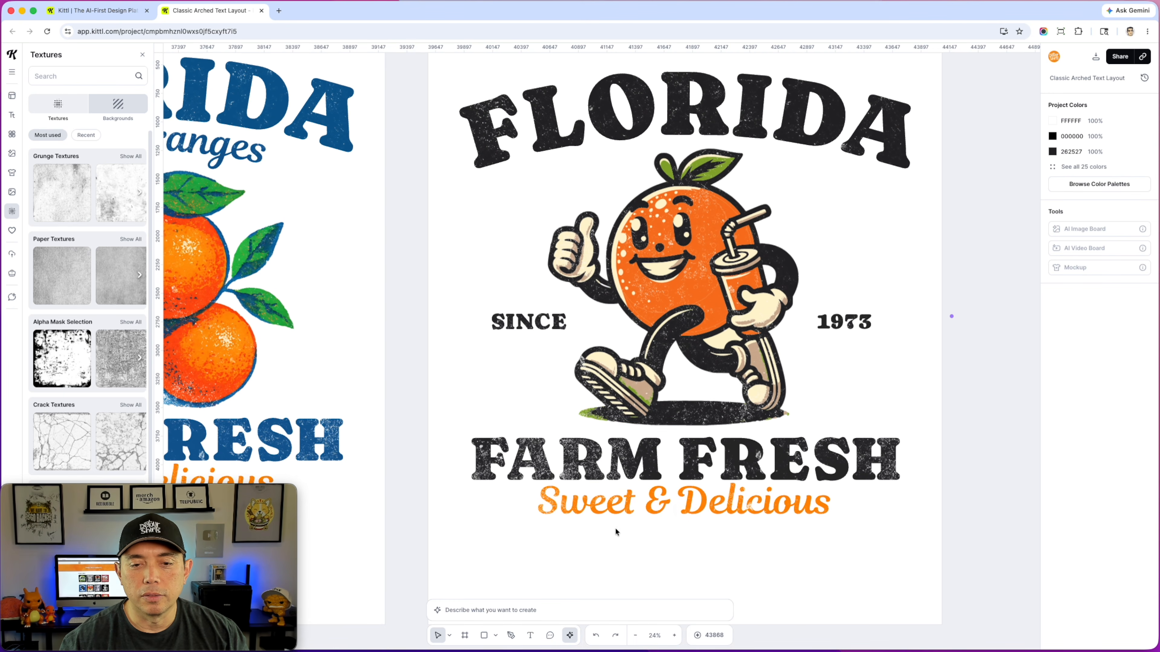
double_click(603, 469)
type("ORANGES")
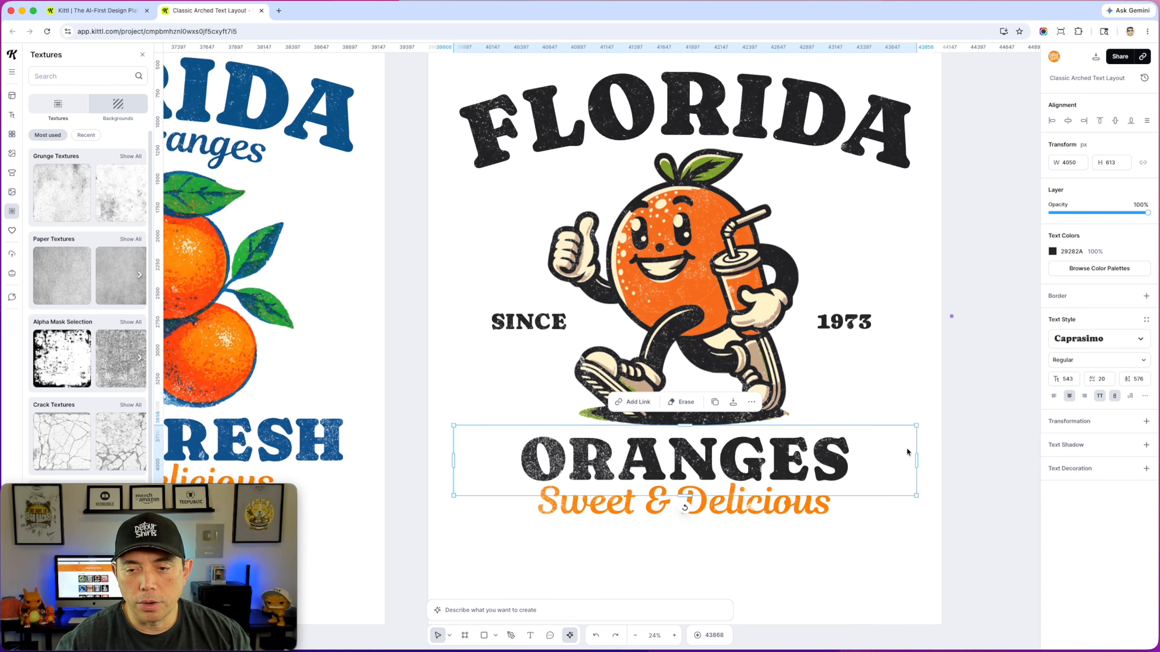
mouse_move(915, 459)
left_mouse_down()
mouse_move(818, 456)
mouse_move(821, 429)
mouse_move(931, 370)
left_mouse_up()
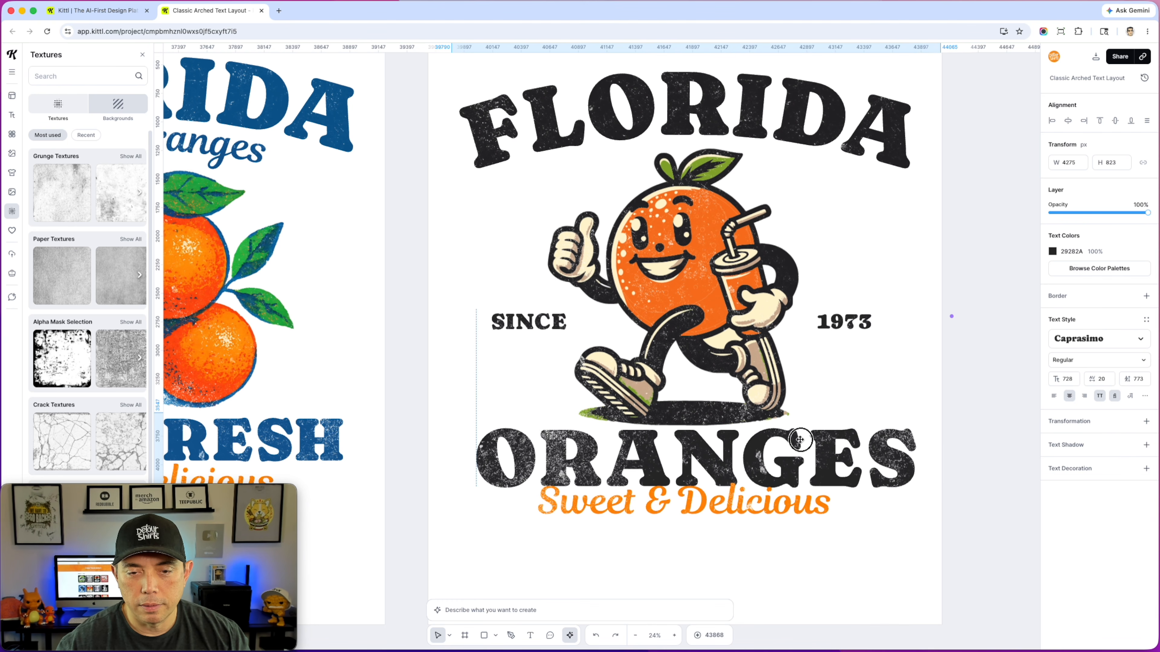
Move Sweet & Delicious slightly down below ORANGES and keep it centered on the artboard
left_click(763, 516)
left_click_drag(764, 515, 767, 526)
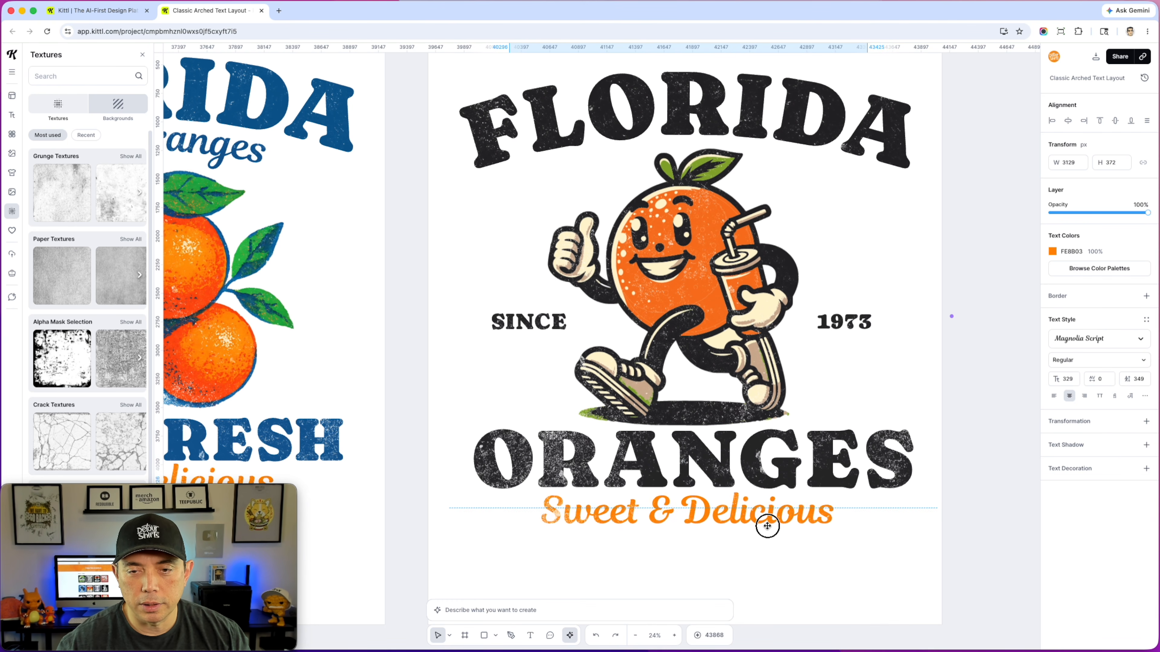
left_click(1000, 331)
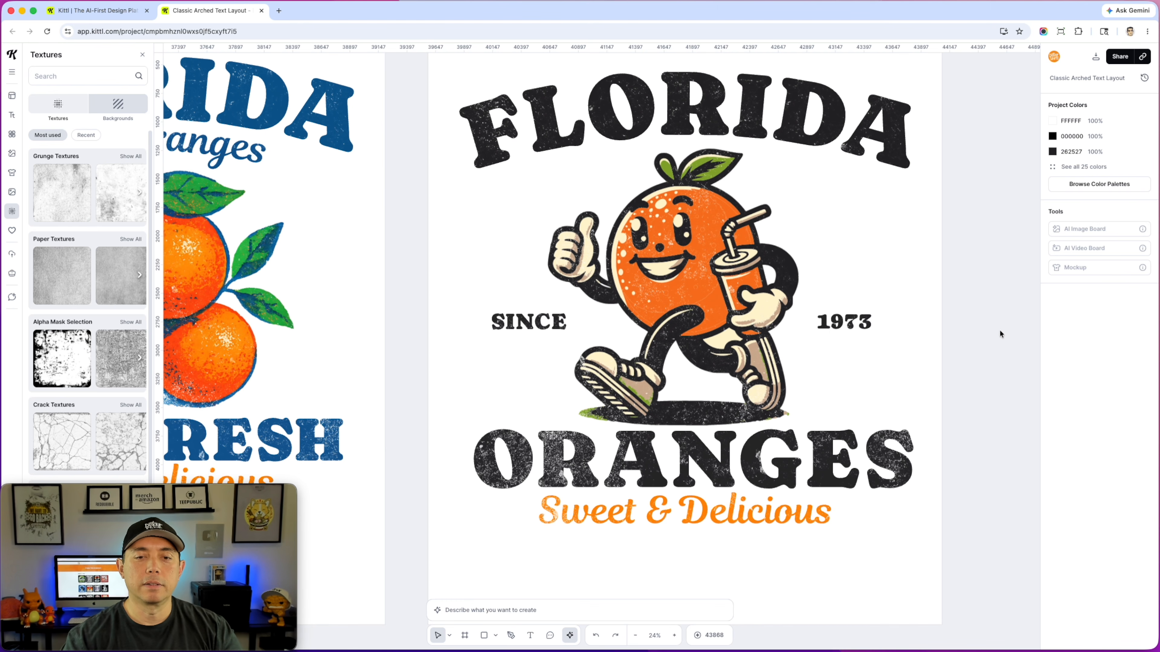
Tighten the layout by raising the orange character, SINCE, 1973, ORANGES and Sweet & Delicious slightly
left_click(767, 301)
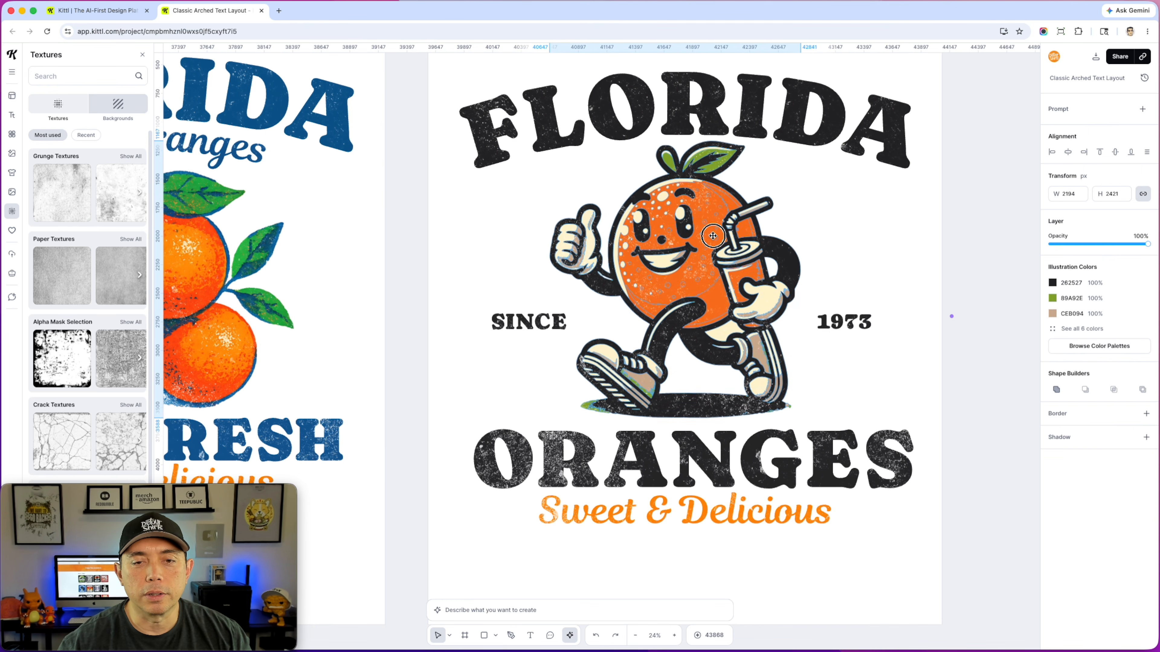
left_click_drag(869, 323, 869, 295)
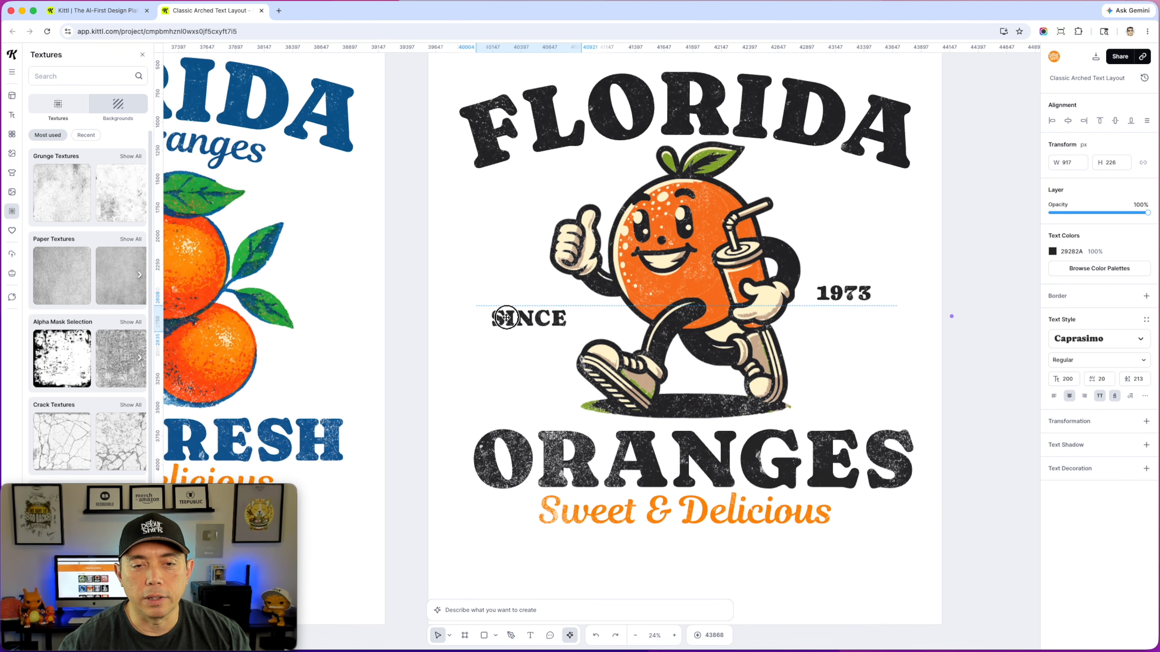
left_click_drag(509, 327, 507, 313)
left_click_drag(644, 453, 641, 447)
left_click_drag(687, 501, 686, 494)
left_click(685, 508)
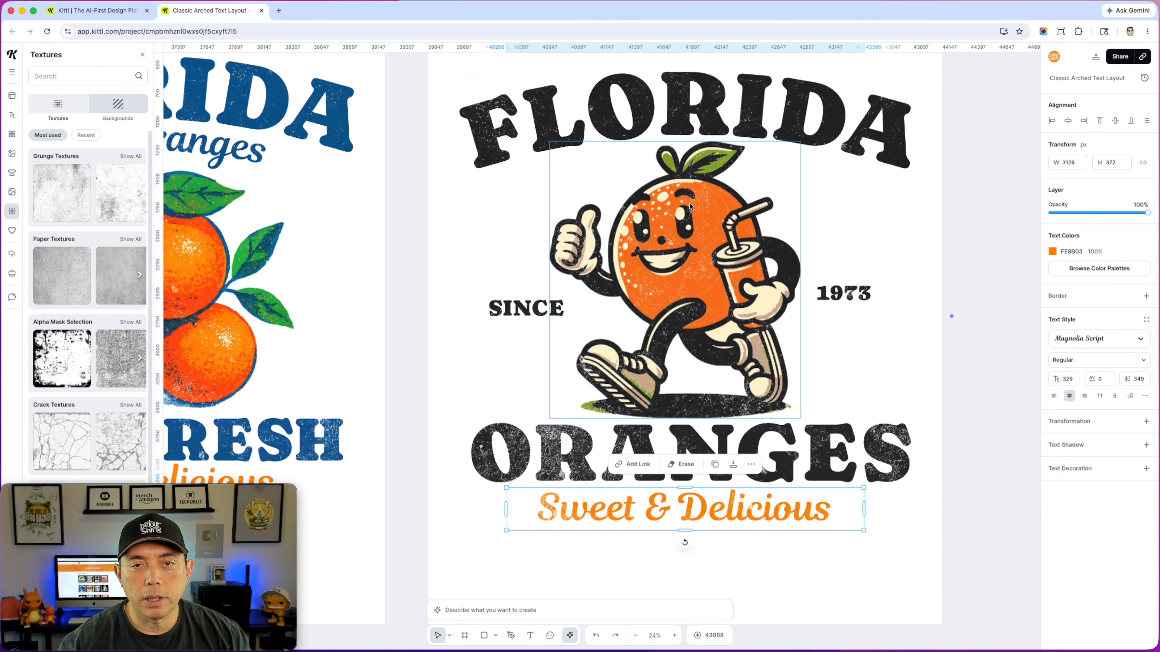
Examine the two Fonts artboards for alternative typefaces and return to the Fonts & Colors 2 design
scroll(627, 423, "down", 5)
left_click(521, 539)
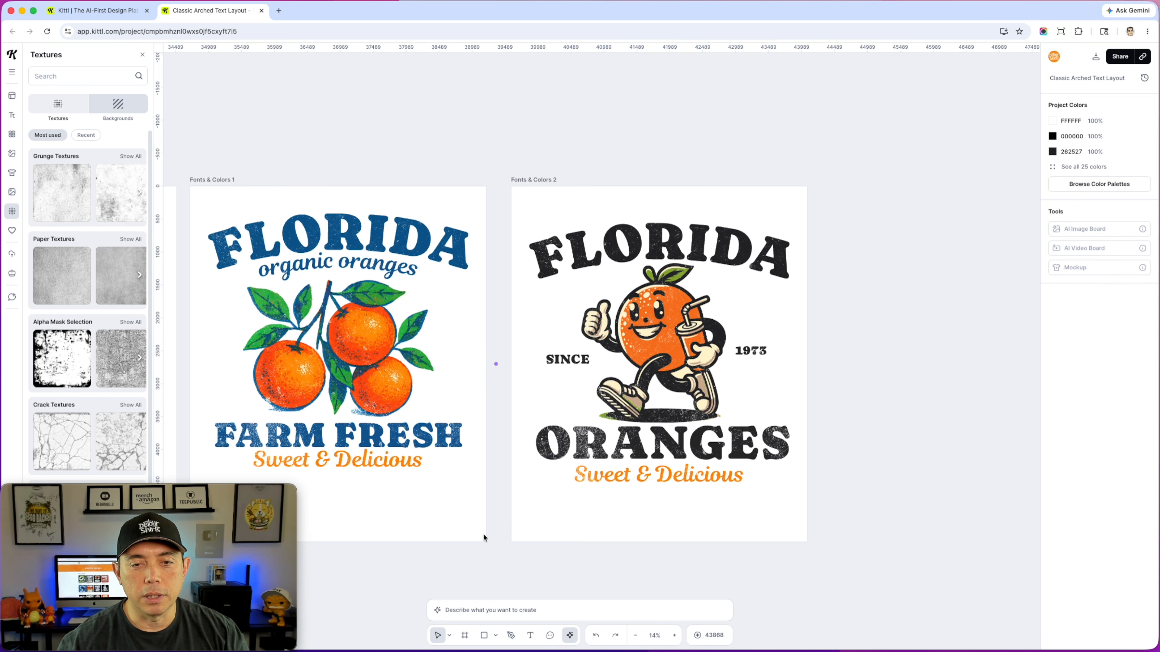
scroll(715, 405, "left", 5)
scroll(715, 405, "left", 20)
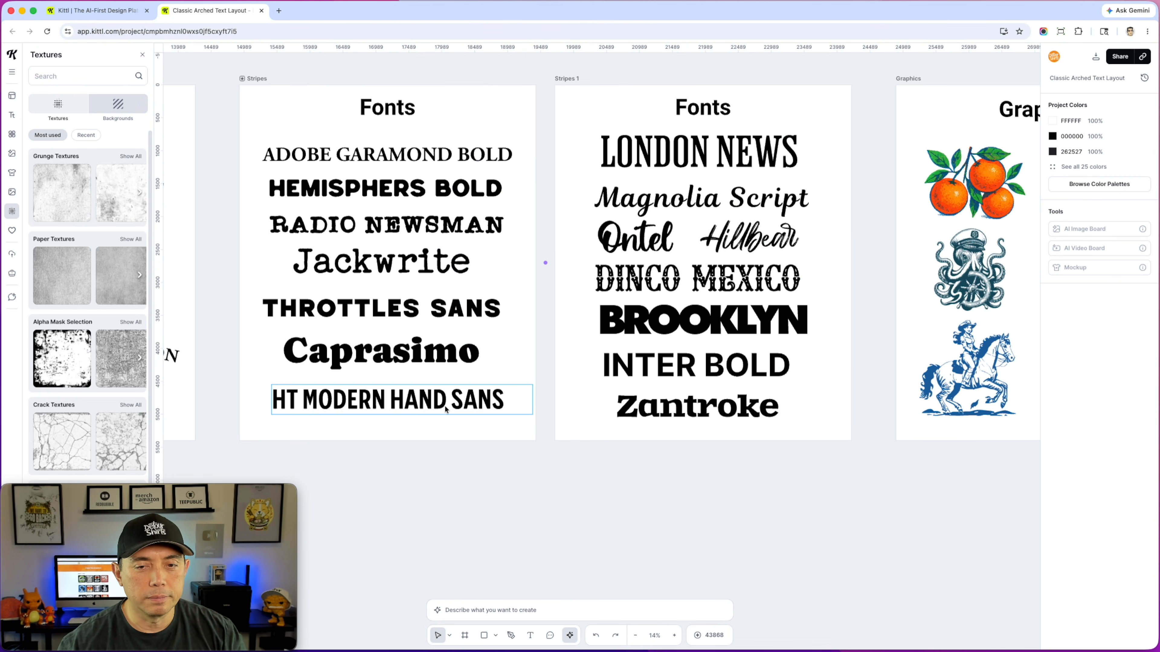
scroll(488, 404, "up", 3)
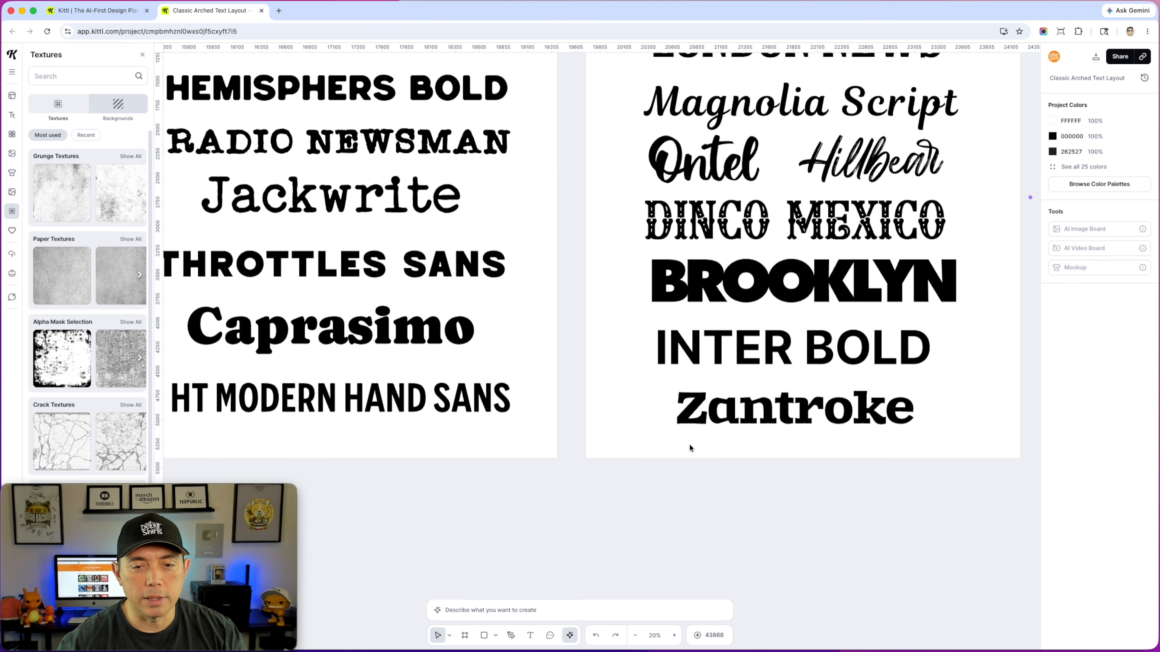
scroll(689, 448, "down", 2)
left_click_drag(688, 448, 254, 390)
scroll(254, 390, "right", 15)
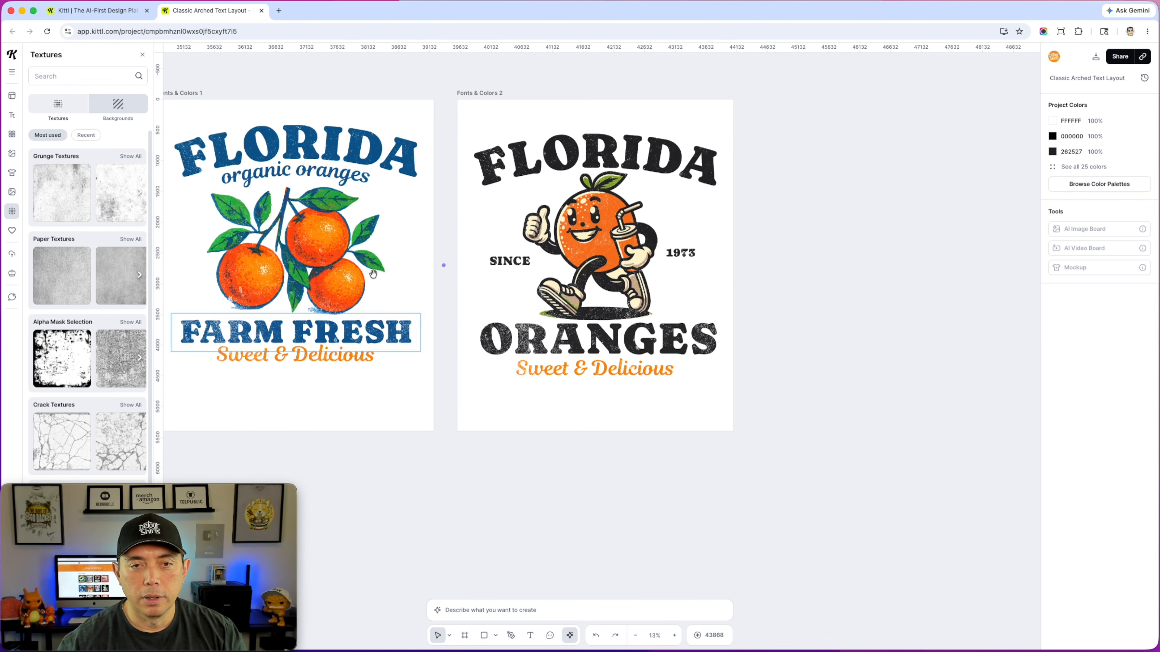
Change the arched FLORIDA text on the Fonts & Colors 2 artboard to the Zantroke typeface
scroll(573, 189, "up", 3)
double_click(573, 189)
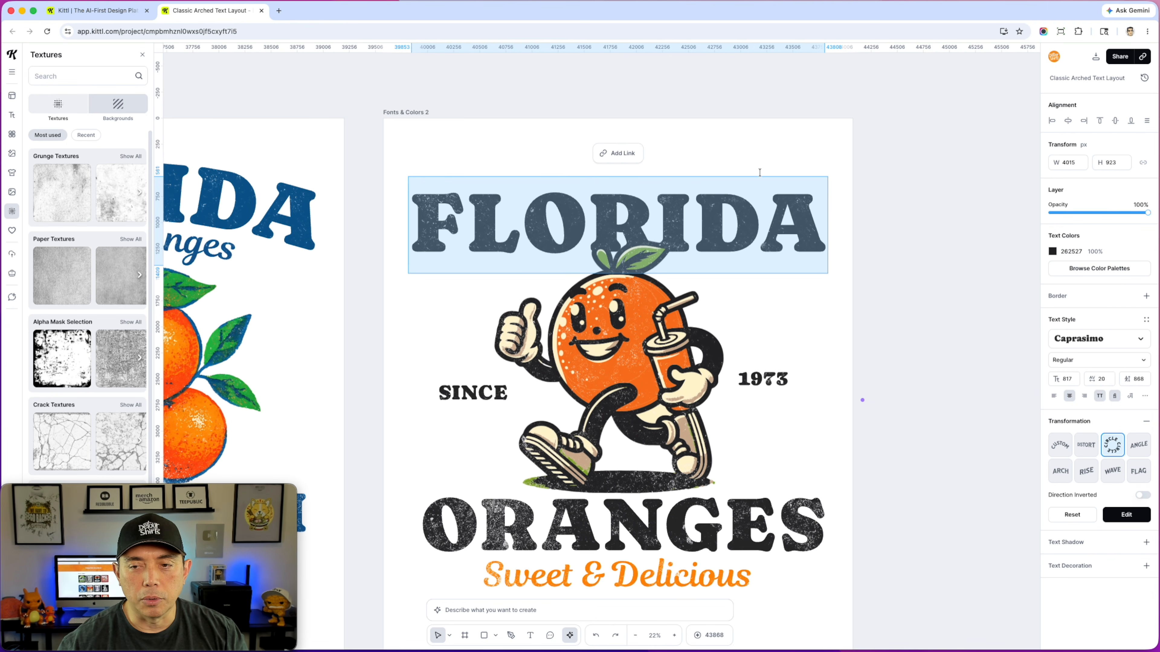
left_click(1083, 339)
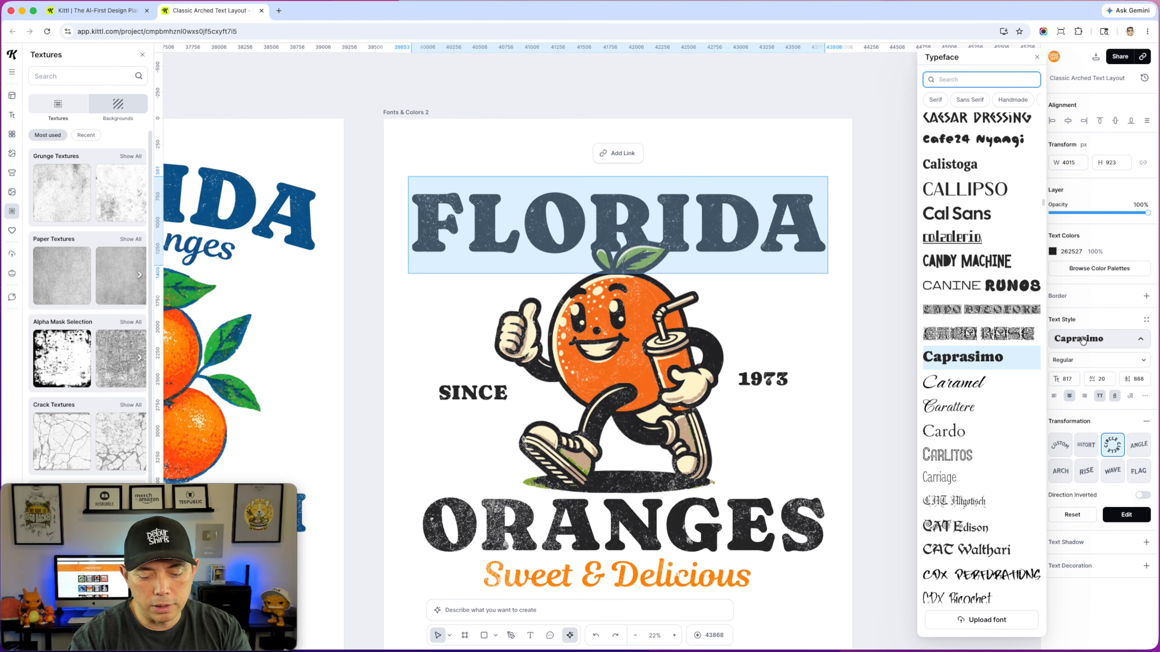
type("zan")
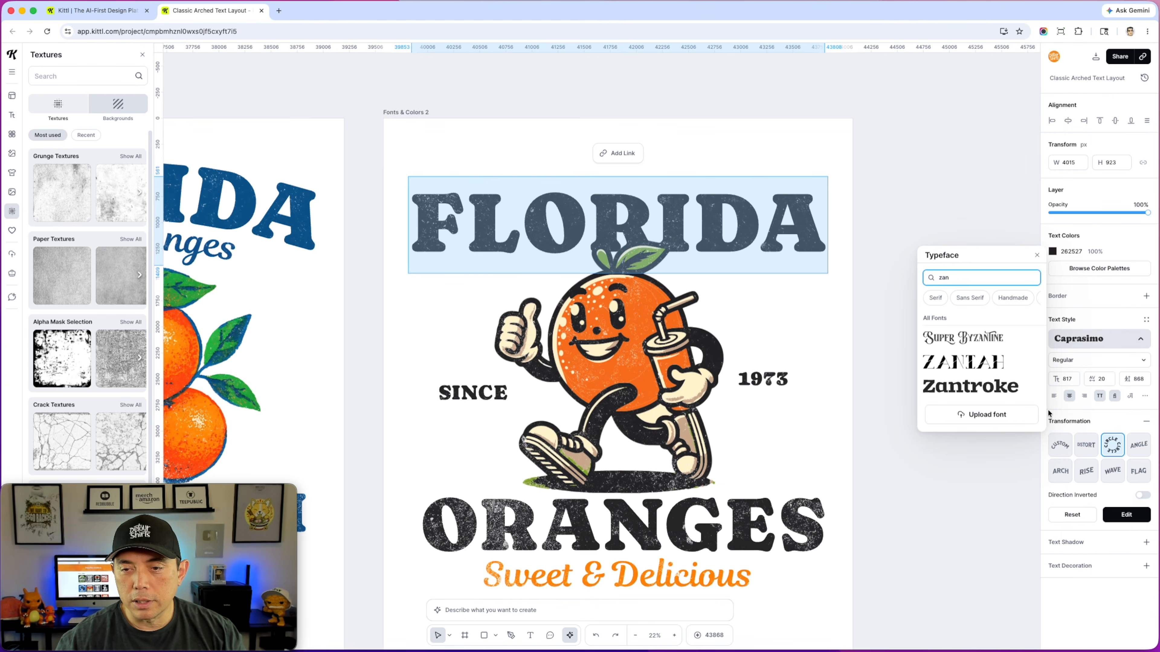
left_click(995, 396)
left_click(891, 114)
Scale the arched FLORIDA text down to size 772, about 3937 px wide, and recenter it above the orange character
left_click(856, 192)
left_click(854, 213)
left_click_drag(835, 180, 812, 182)
left_click_drag(732, 229, 737, 228)
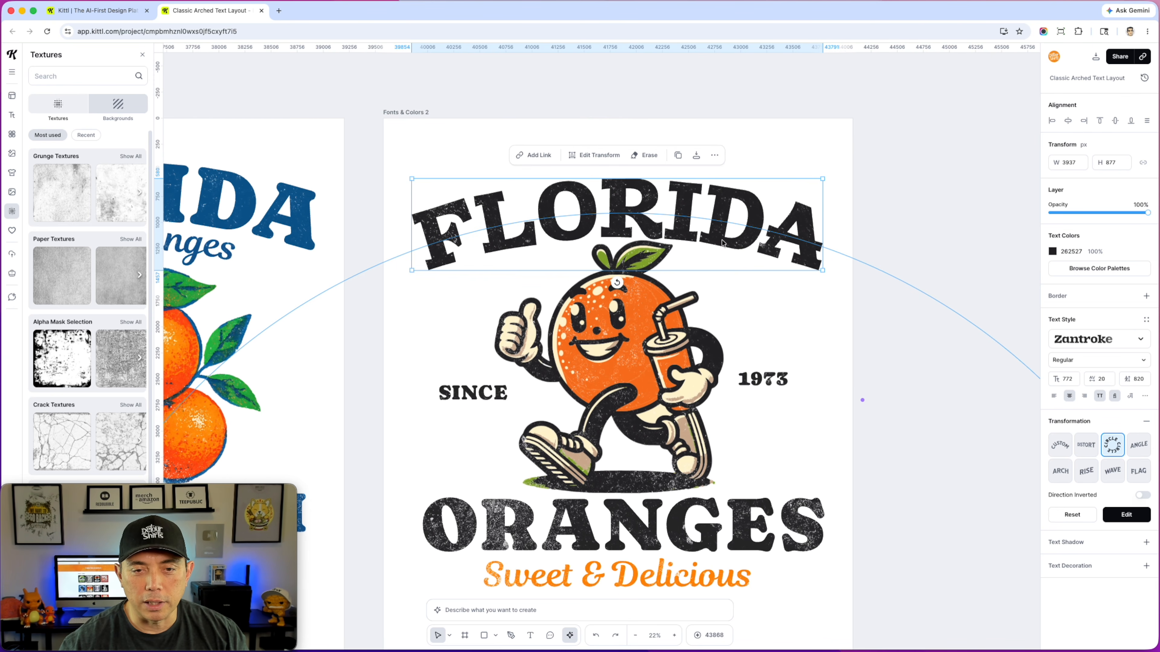
left_click(630, 360)
left_click(906, 317)
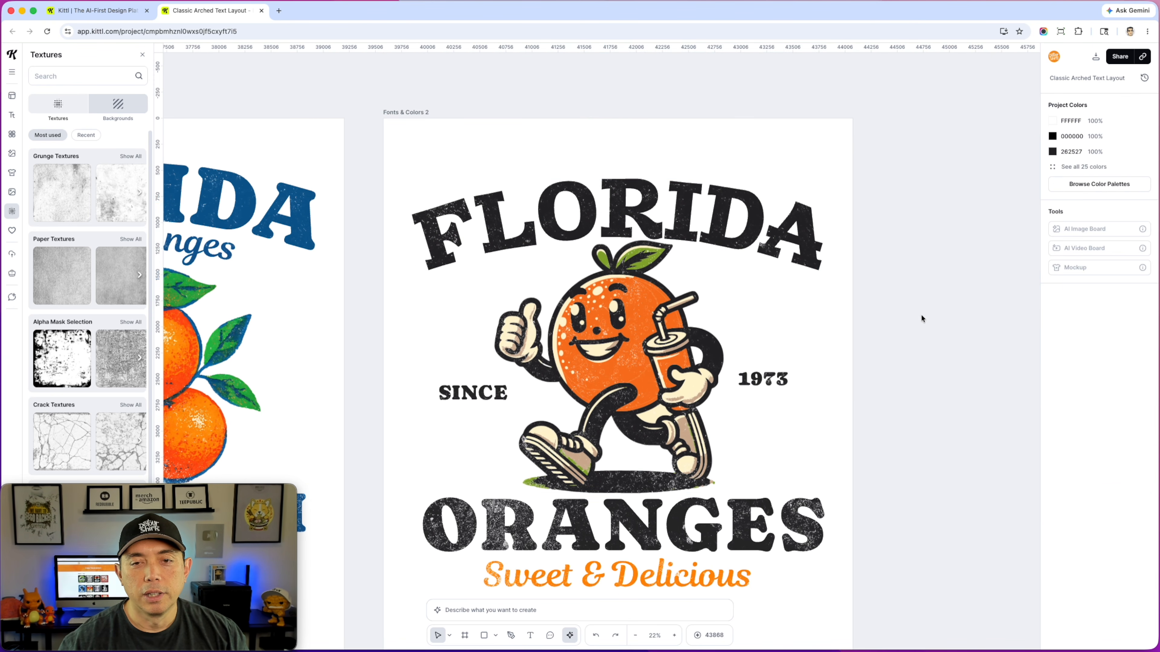
Change the ORANGES text below the character to the Zantroke typeface to match FLORIDA
left_click(730, 544)
left_click(1140, 338)
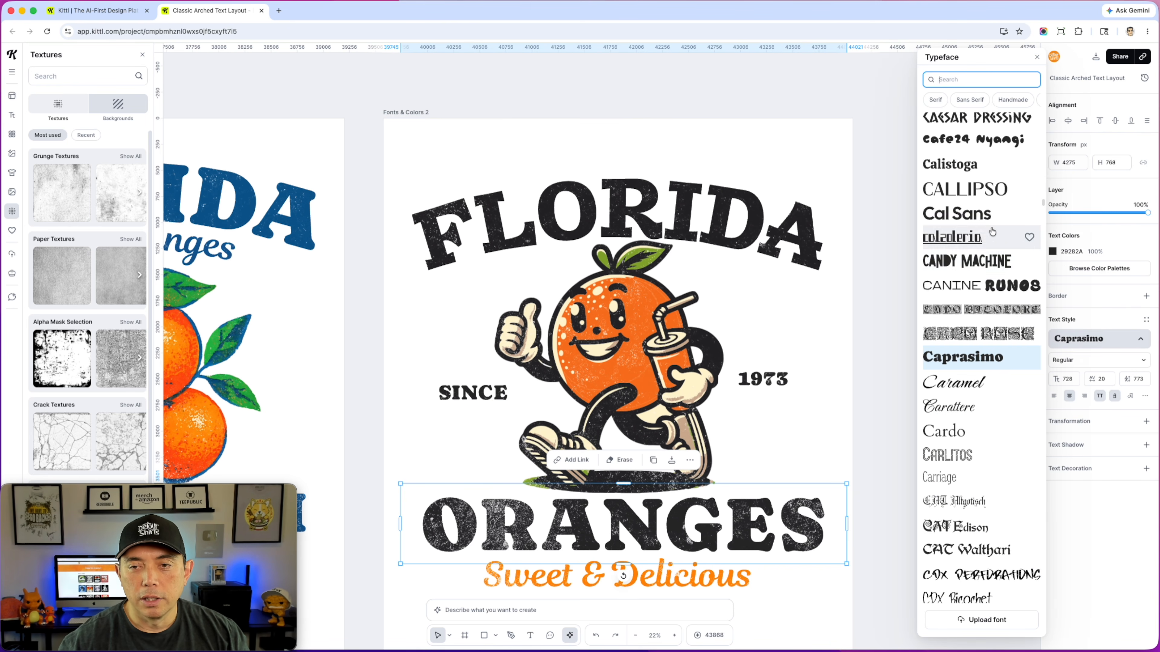
scroll(988, 220, "up", 5)
scroll(987, 219, "up", 10)
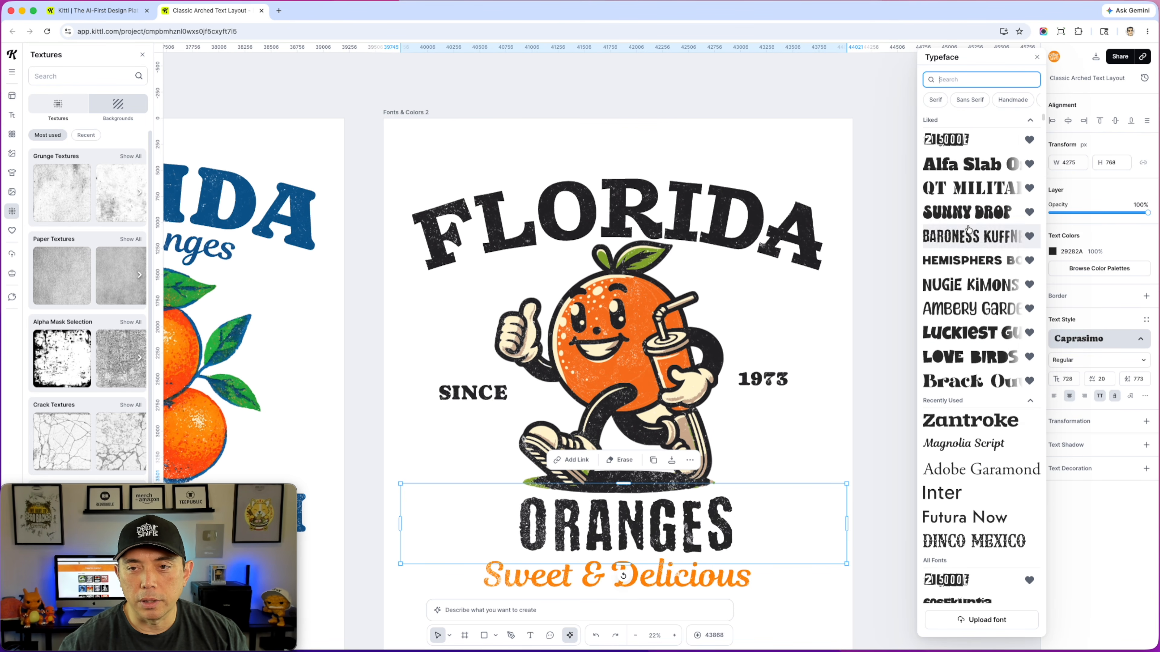
left_click(968, 381)
left_click(901, 283)
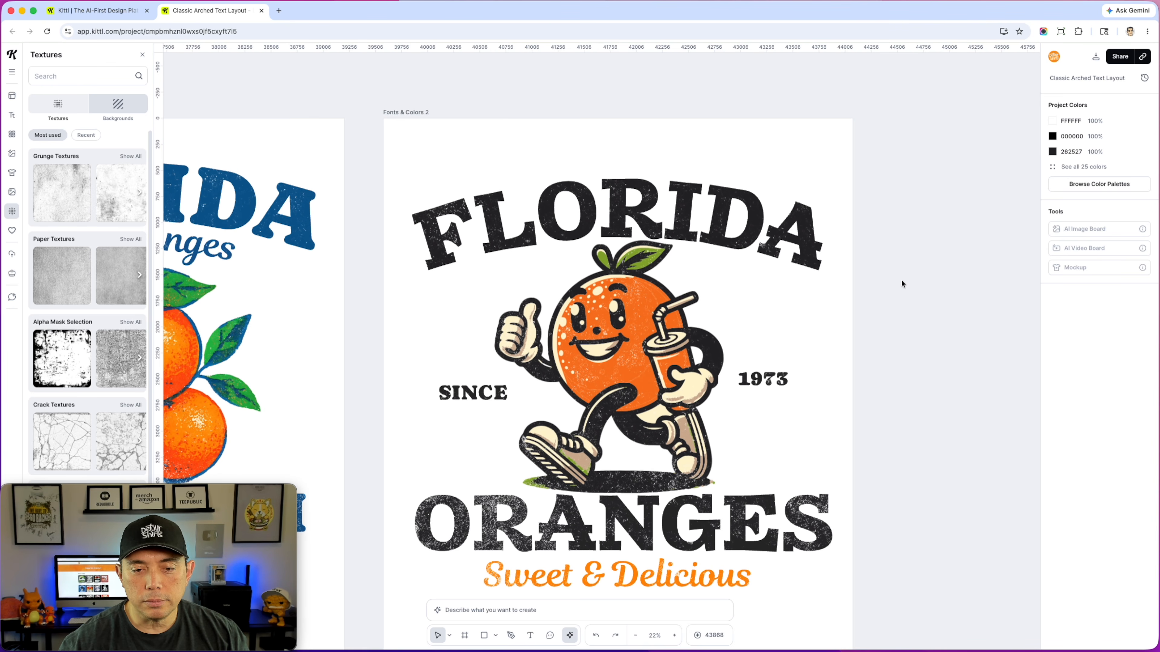
Nudge the 1973 text beside the orange character slightly down and to the right
scroll(902, 280, "down", 5)
left_click(752, 303)
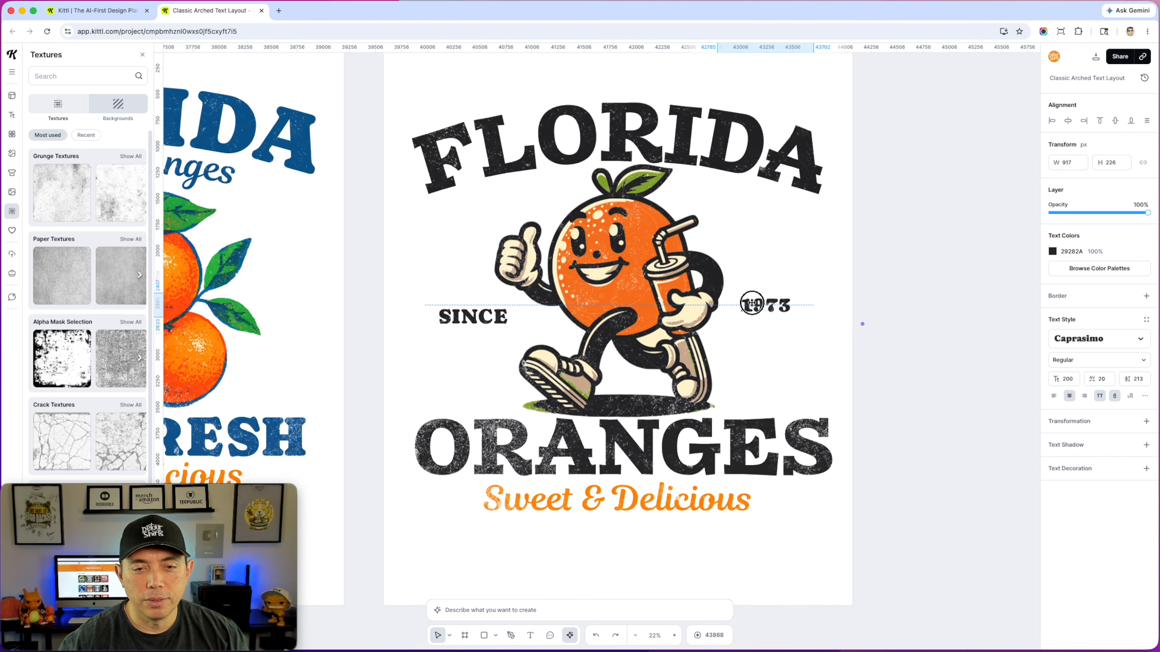
left_click(947, 316)
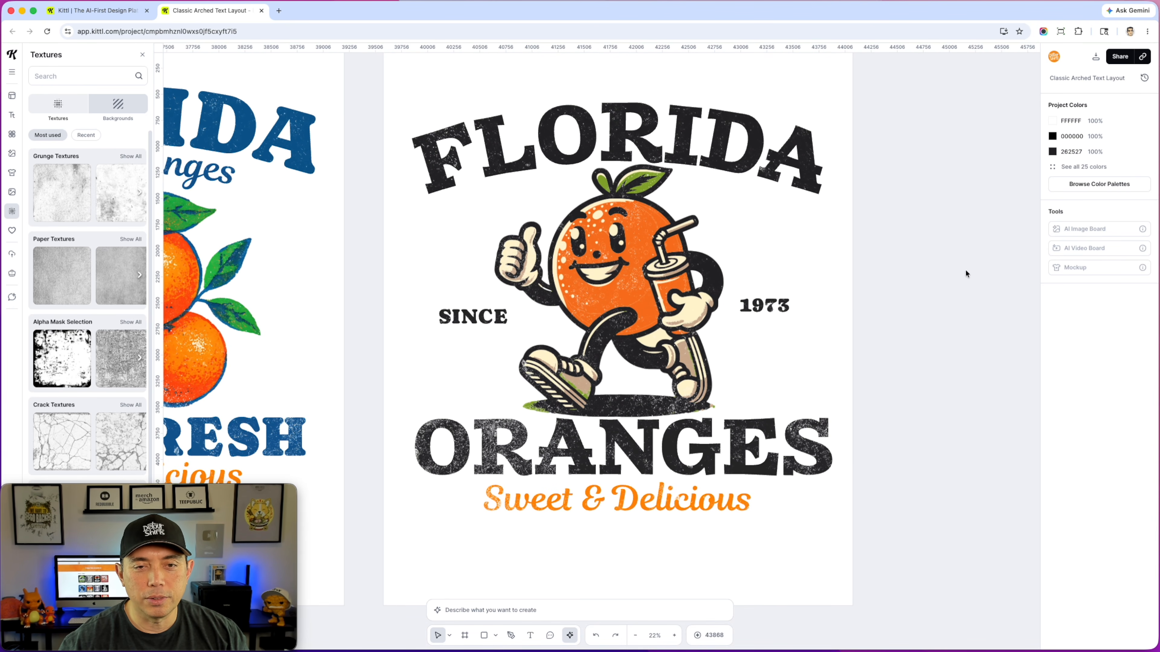
Scale ORANGES down slightly, recenter it under the character, and shift Sweet & Delicious slightly up and to the right
left_click(801, 454)
left_click_drag(845, 487, 831, 482)
left_click_drag(718, 450, 724, 454)
left_click_drag(669, 501, 677, 499)
left_click(957, 262)
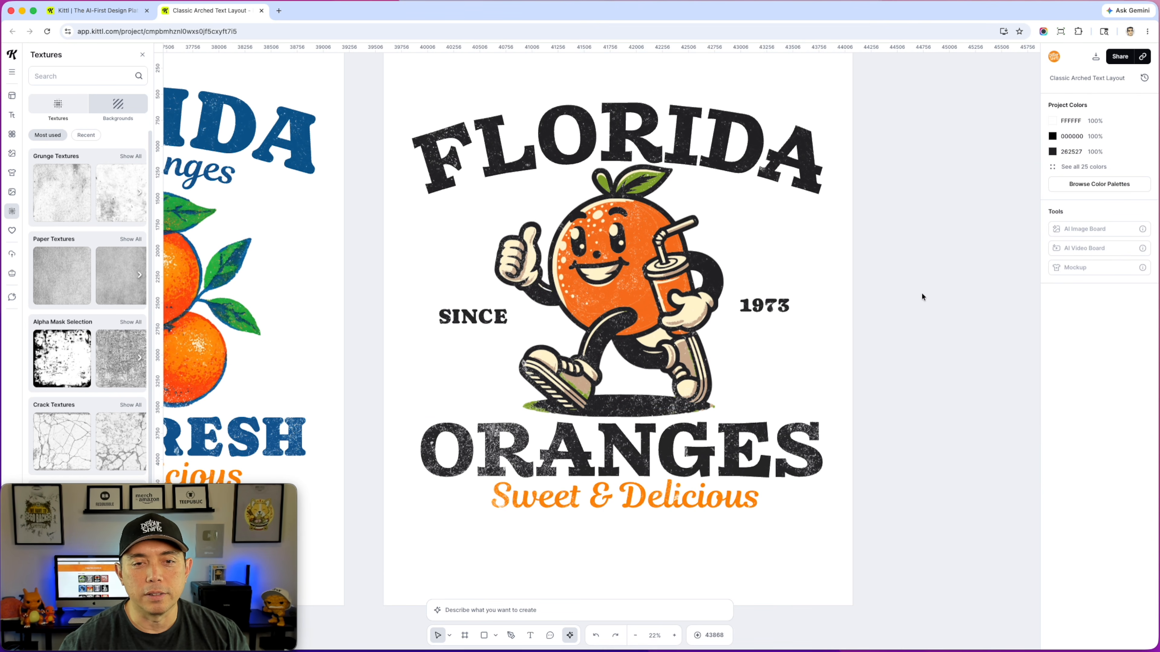
Compare the two finished FLORIDA designs side by side and review the typefaces on the two Fonts artboards
scroll(921, 296, "down", 2)
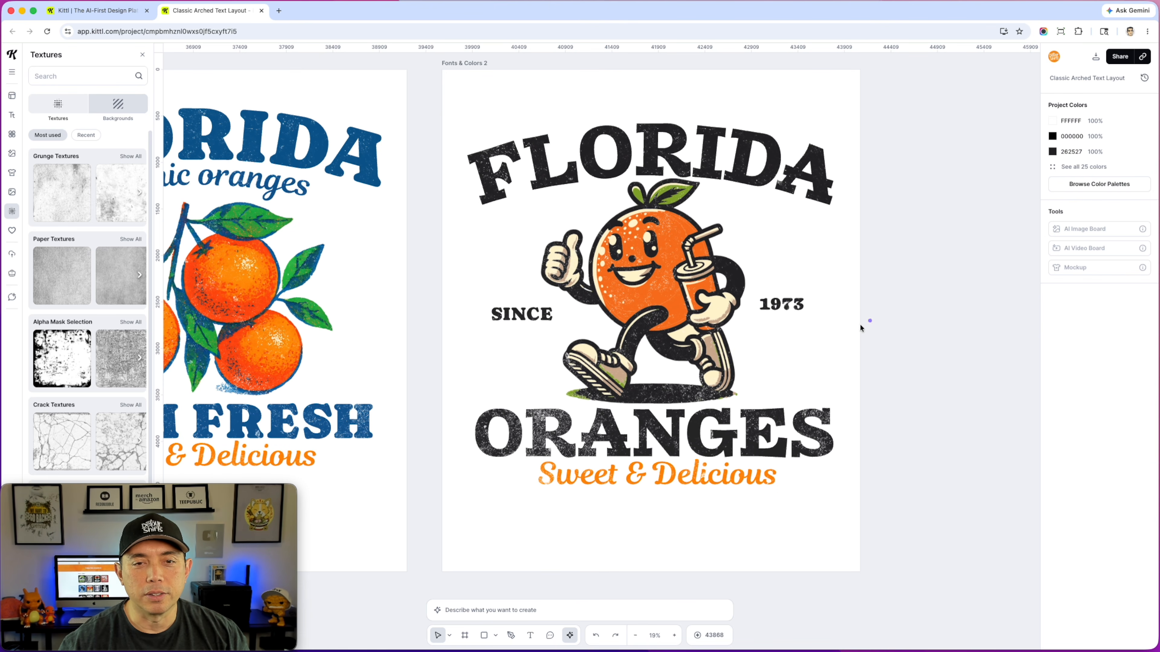
scroll(862, 315, "down", 2)
scroll(851, 330, "left", 3)
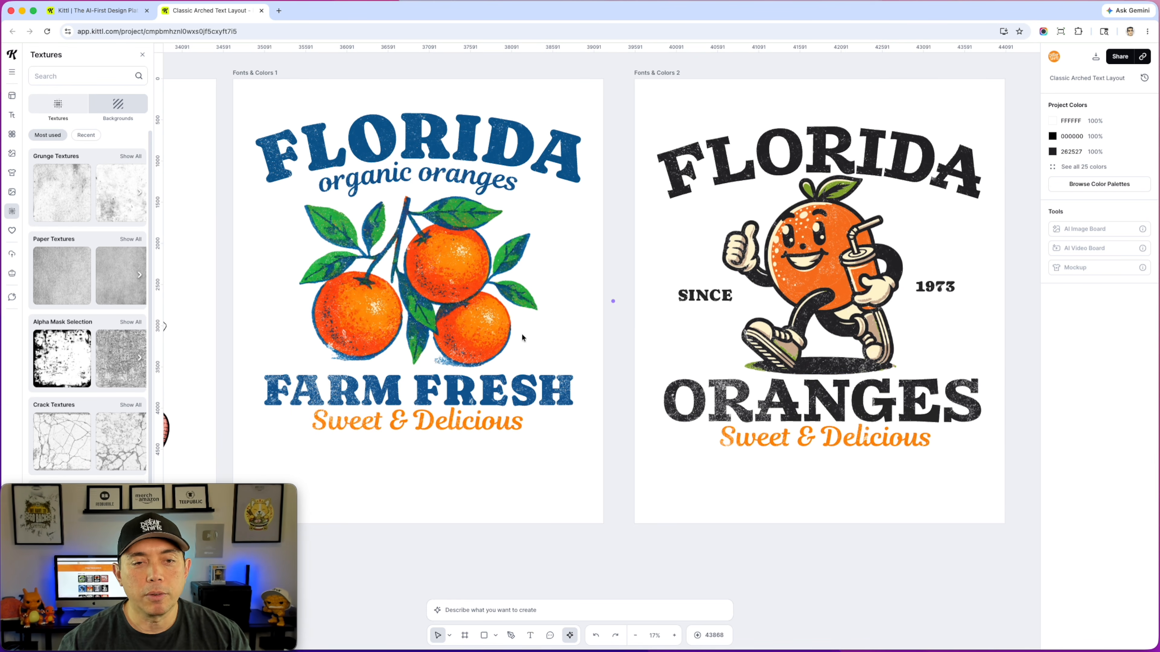
left_click_drag(597, 481, 823, 466)
left_click(544, 466)
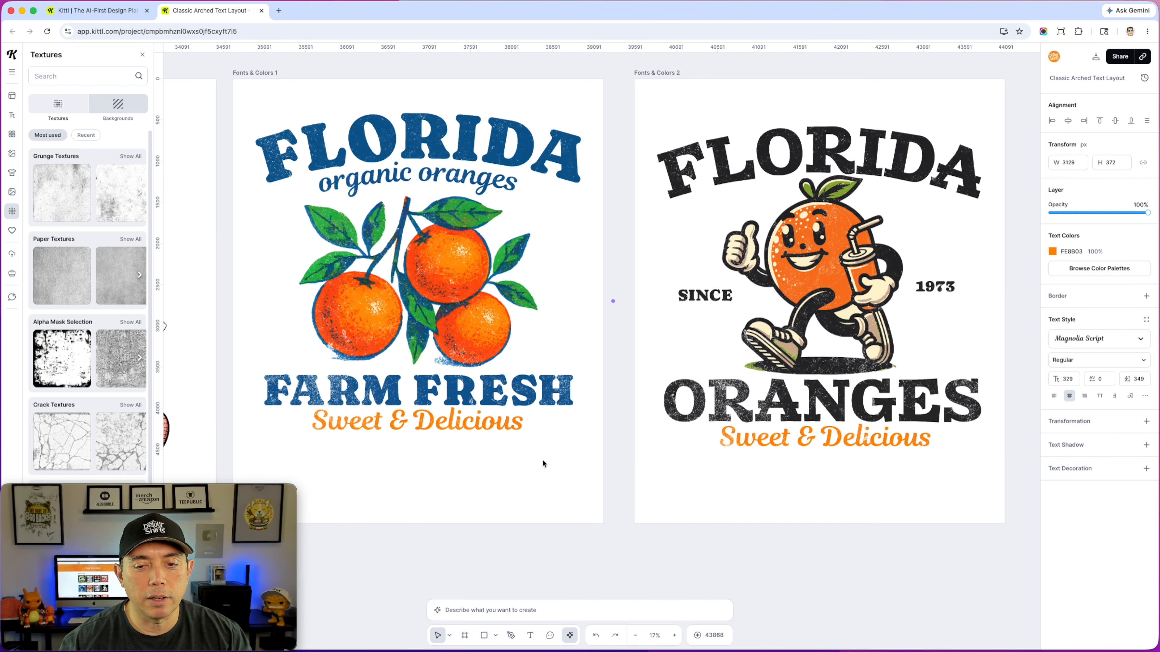
left_click_drag(544, 466, 918, 413)
scroll(918, 413, "left", 10)
left_click_drag(910, 299, 991, 292)
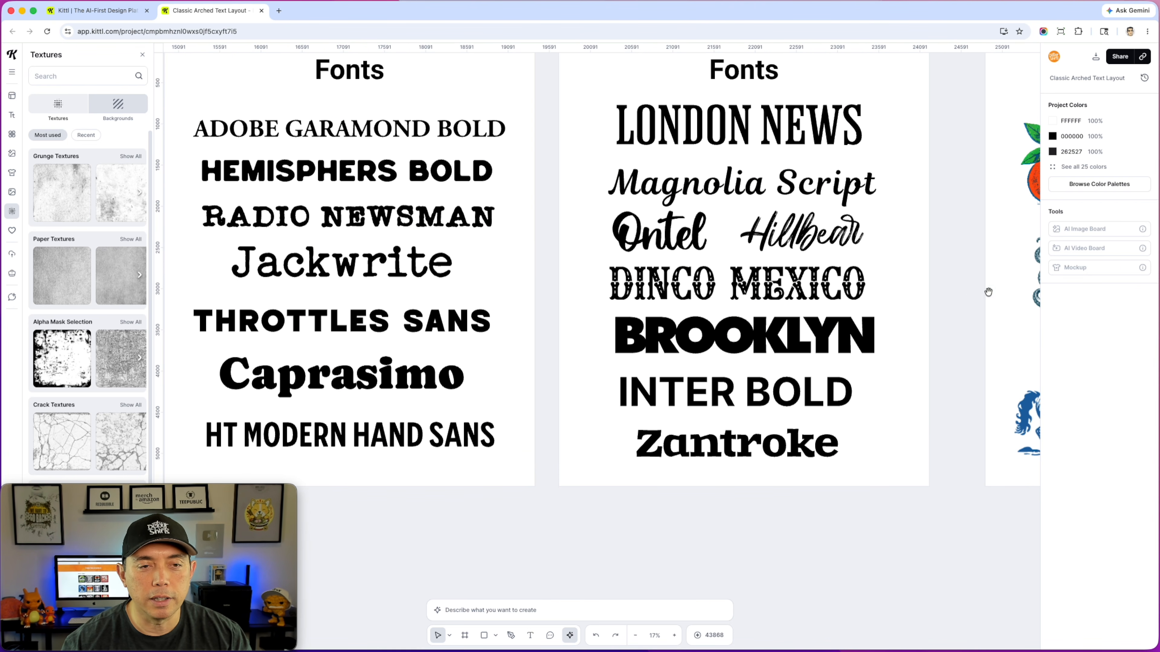
Examine the illustrations on the two Graphics artboards and return to the Classic Arched Text Layout examples
left_click_drag(910, 283, 472, 261)
scroll(502, 256, "right", 5)
scroll(569, 249, "left", 2)
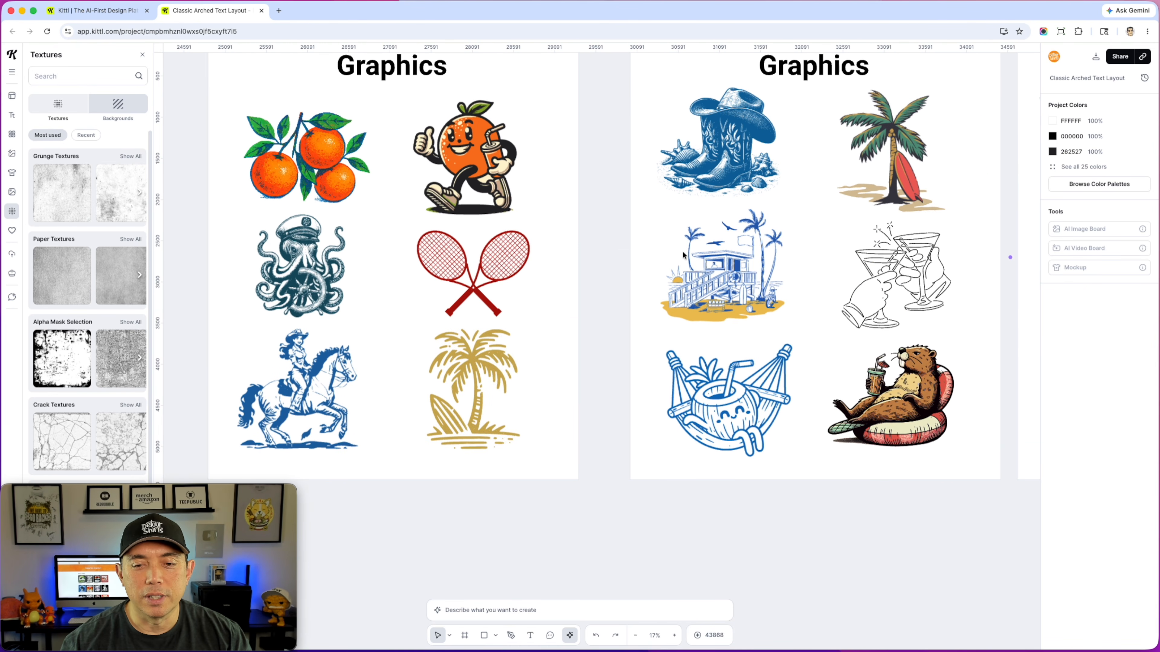
scroll(753, 253, "right", 5)
scroll(653, 435, "up", 5, "ctrl")
scroll(653, 435, "up", 1)
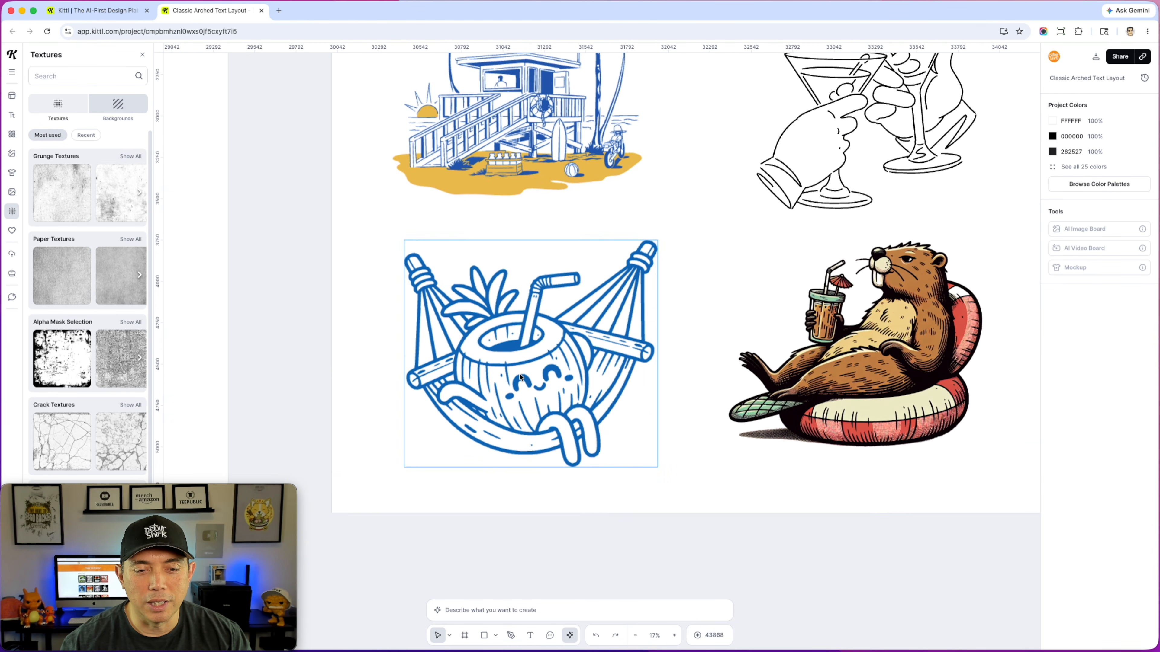
scroll(528, 373, "down", 1)
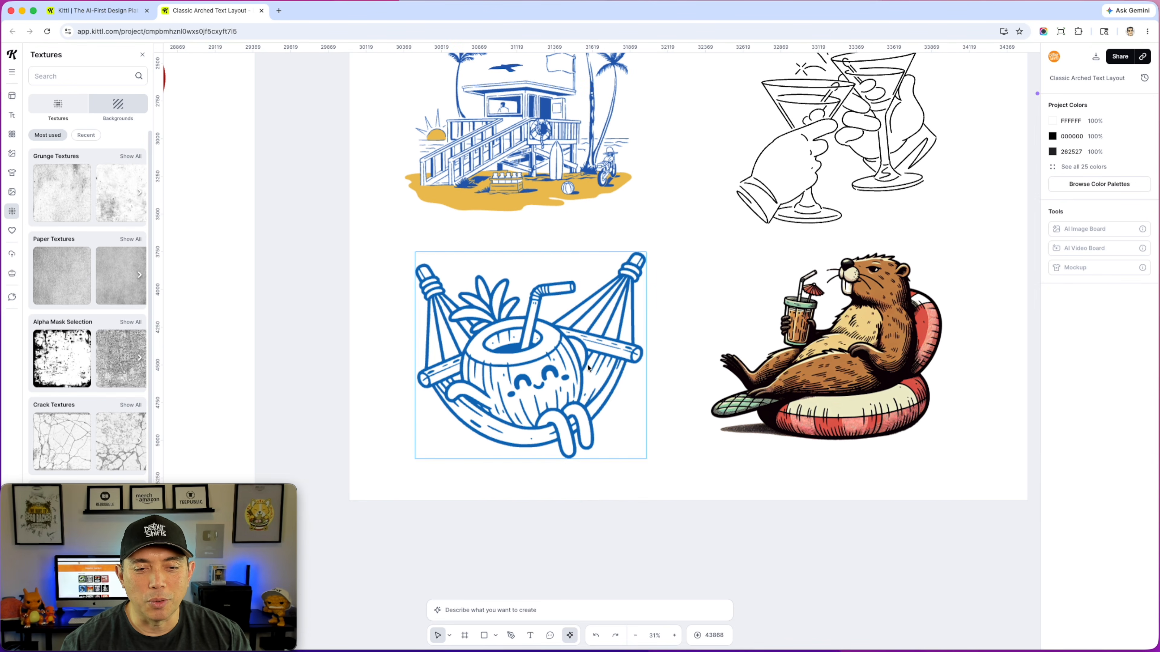
scroll(588, 365, "down", 5)
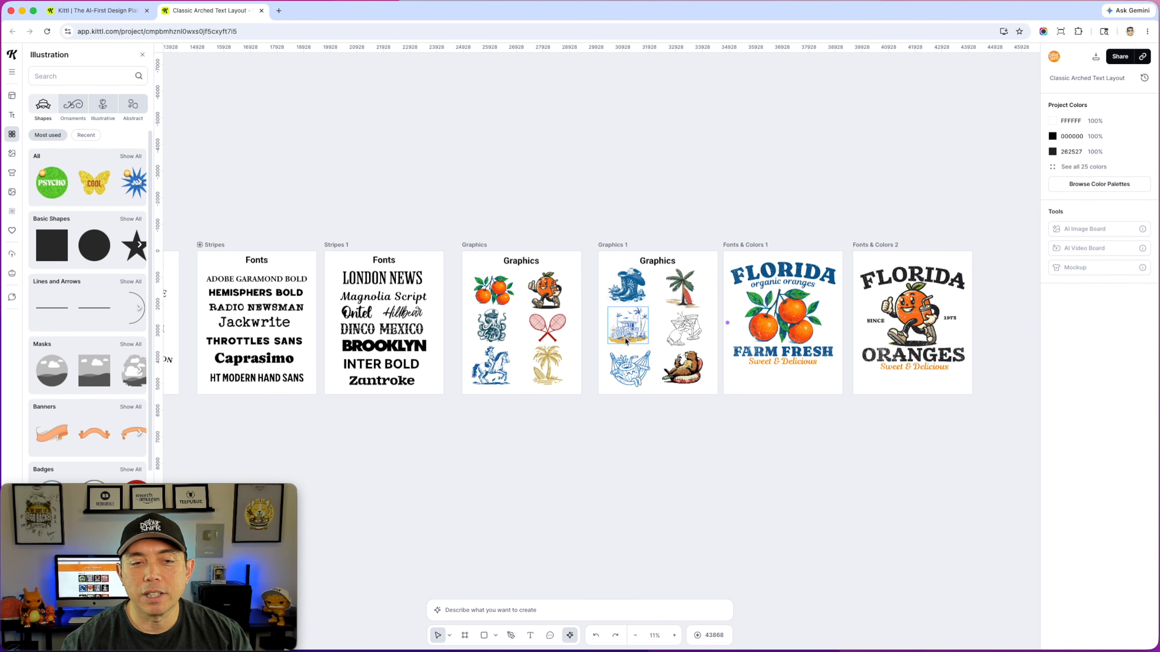
scroll(580, 213, "left", 7)
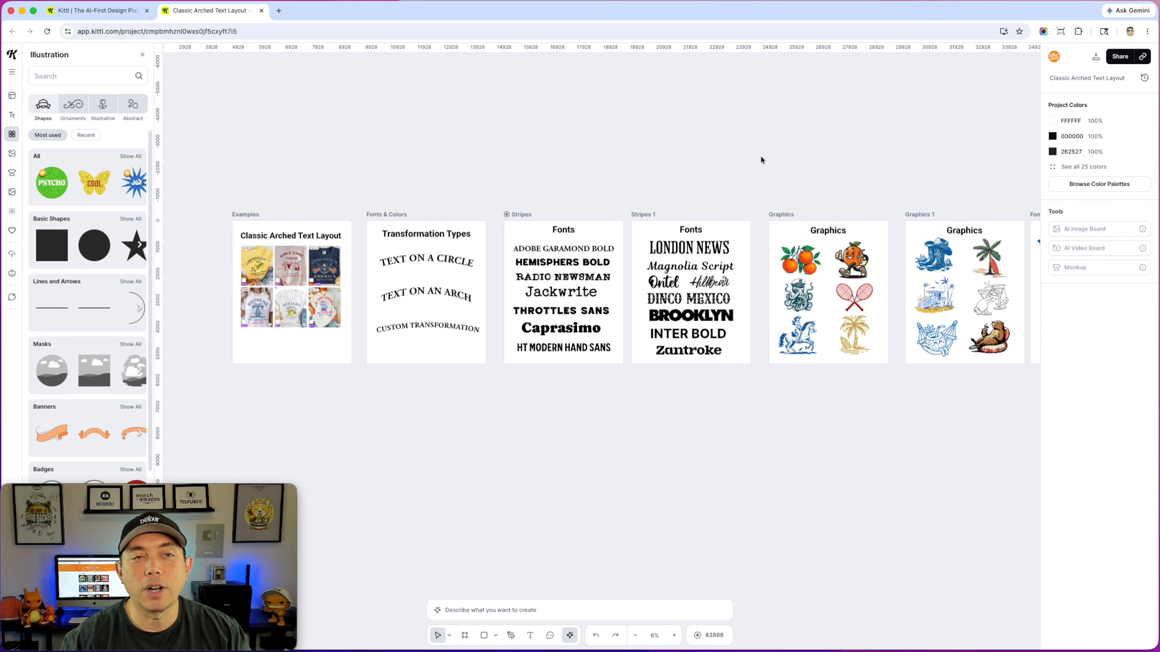
scroll(292, 279, "up", 5)
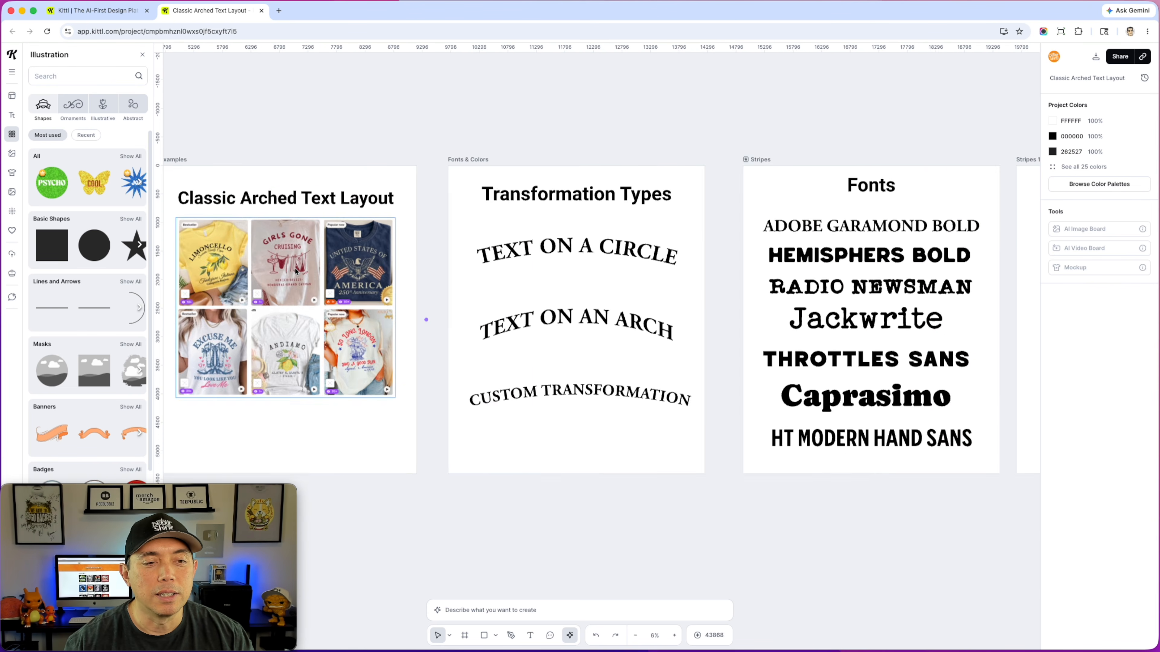
scroll(327, 287, "down", 1)
left_click_drag(323, 301, 486, 280)
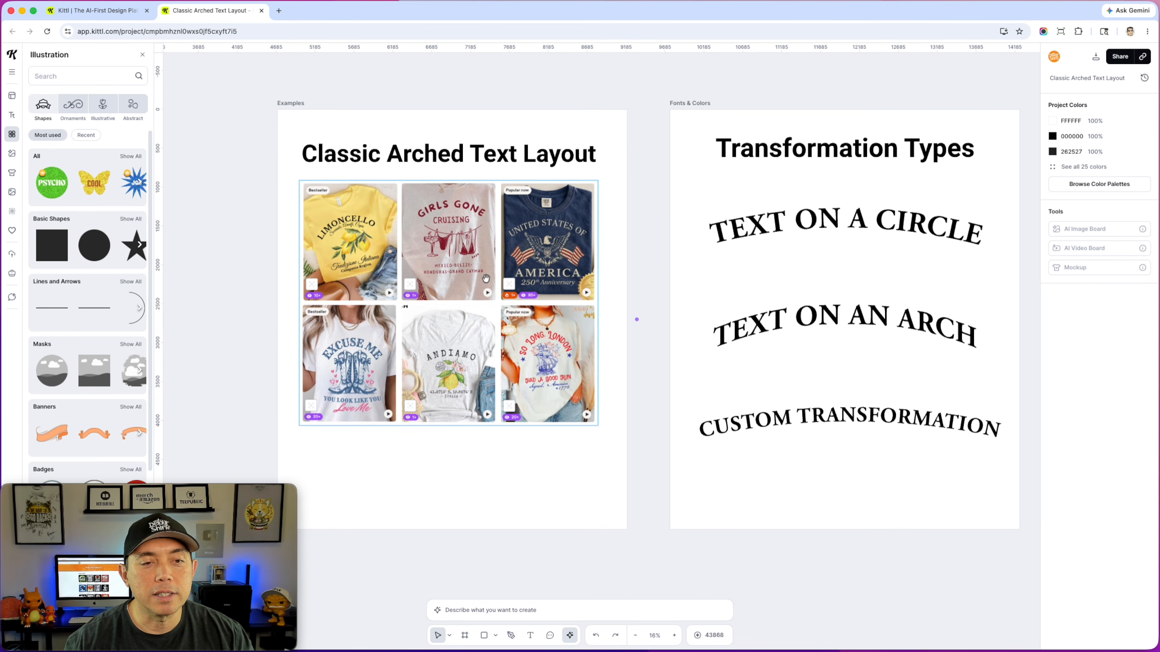